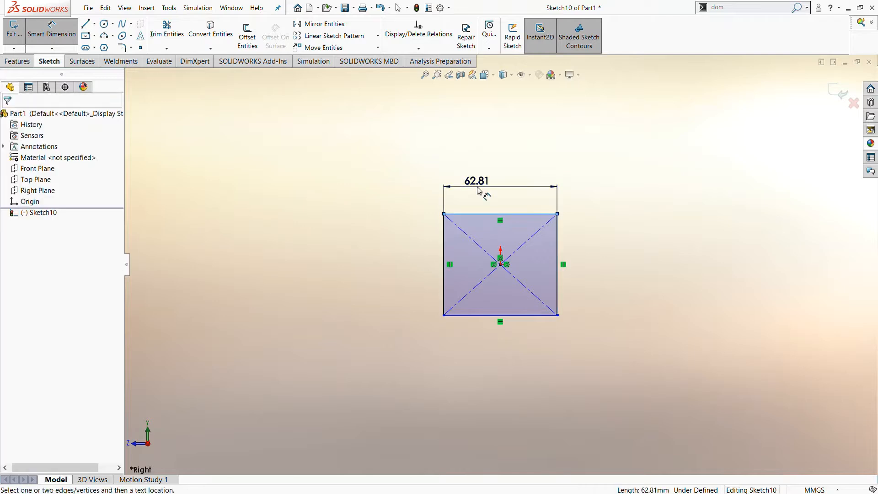
Dimension the centre rectangle to 100 mm wide and 100 mm high.
left_click(514, 190)
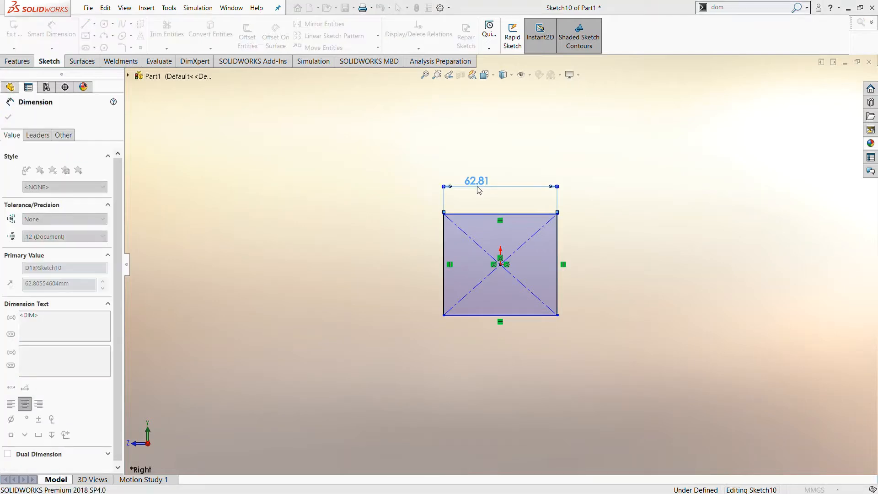
left_click(559, 293)
left_click(628, 272)
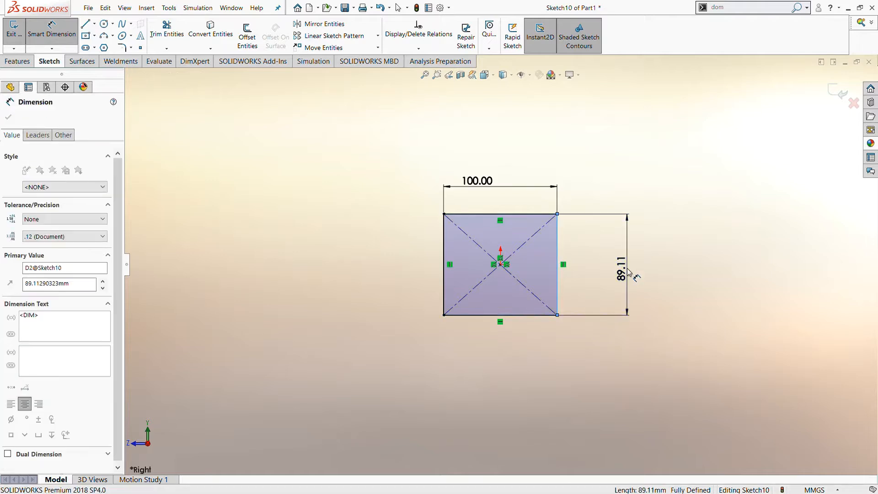
type("100")
key("Return")
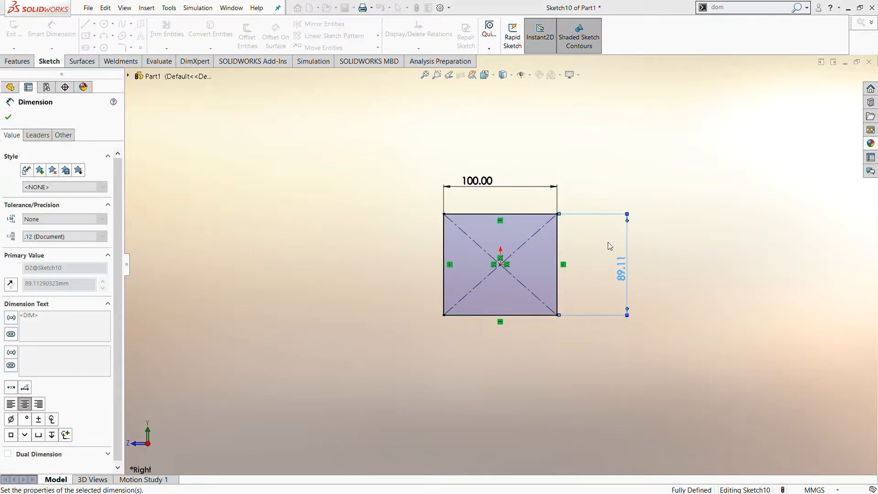
scroll(577, 277, "up", 1)
scroll(580, 276, "down", 1)
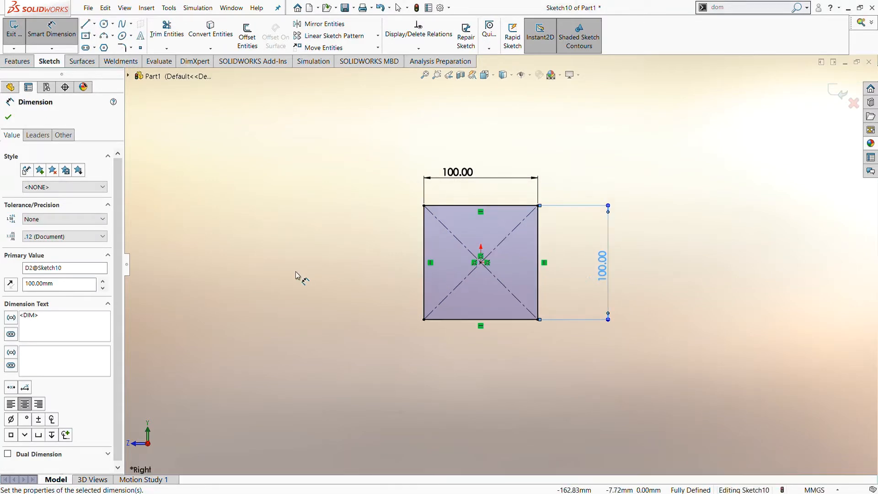
left_click(8, 118)
Extrude the square sketch by 100 mm using the Mid Plane end condition.
left_click(17, 60)
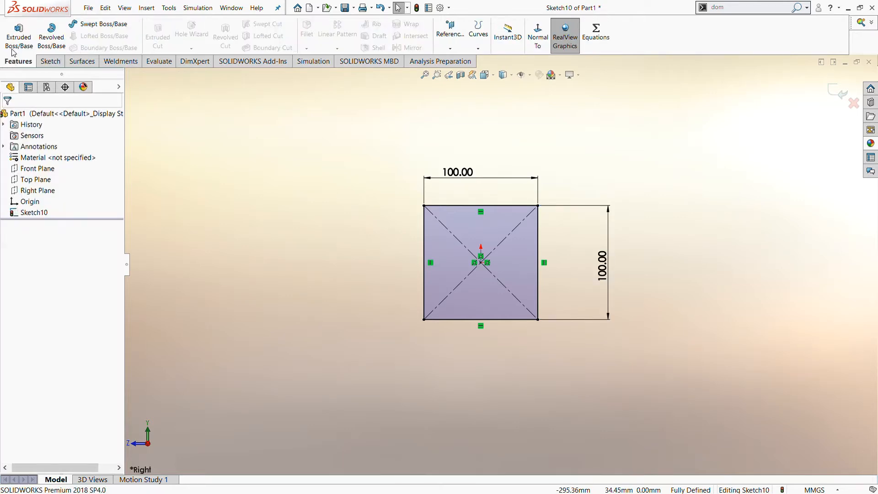
left_click(18, 36)
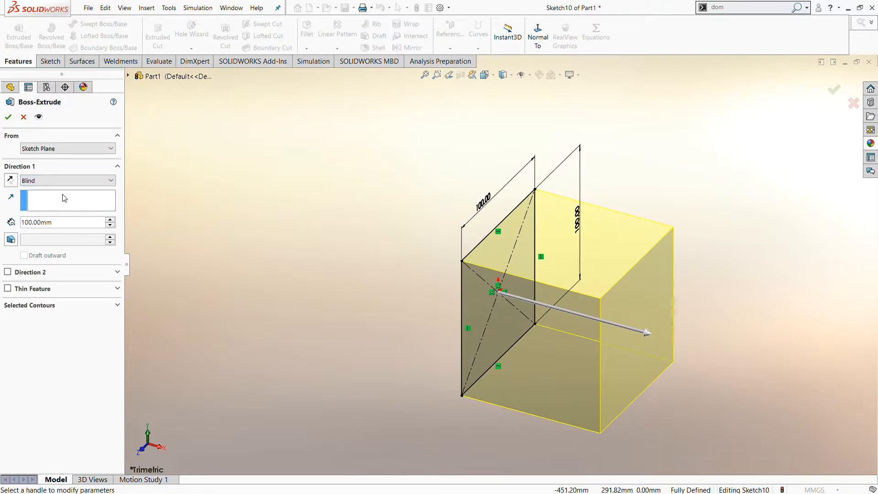
left_click(46, 227)
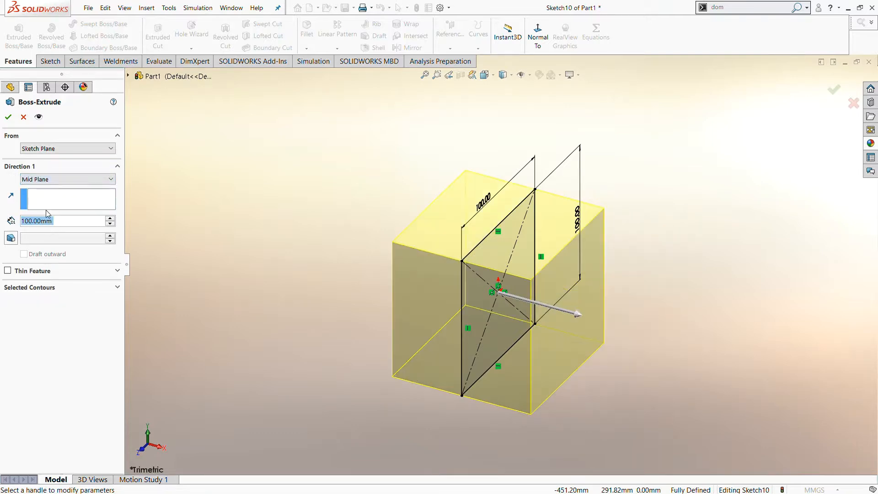
left_click(8, 117)
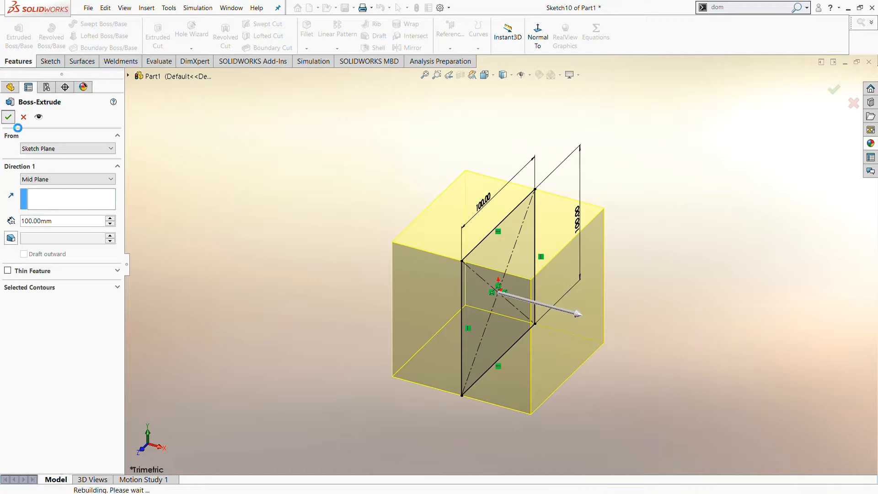
Change the cube's display style to shaded with visible edges.
left_click(575, 270)
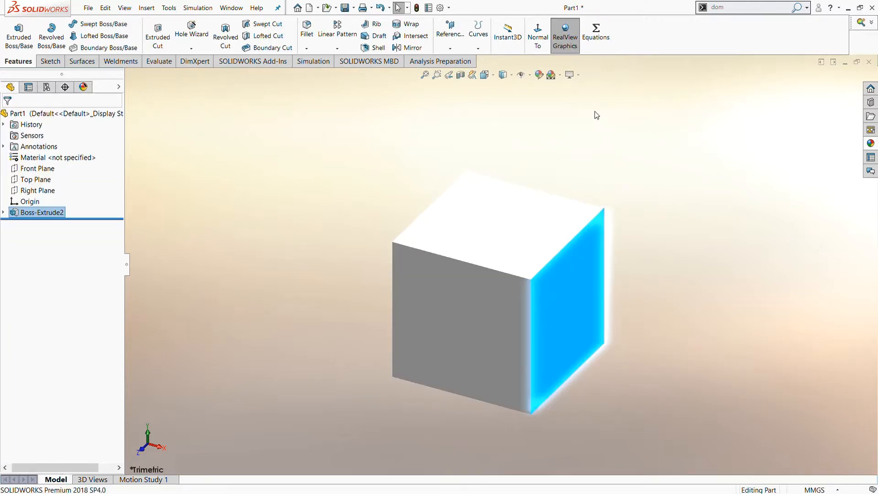
left_click(488, 75)
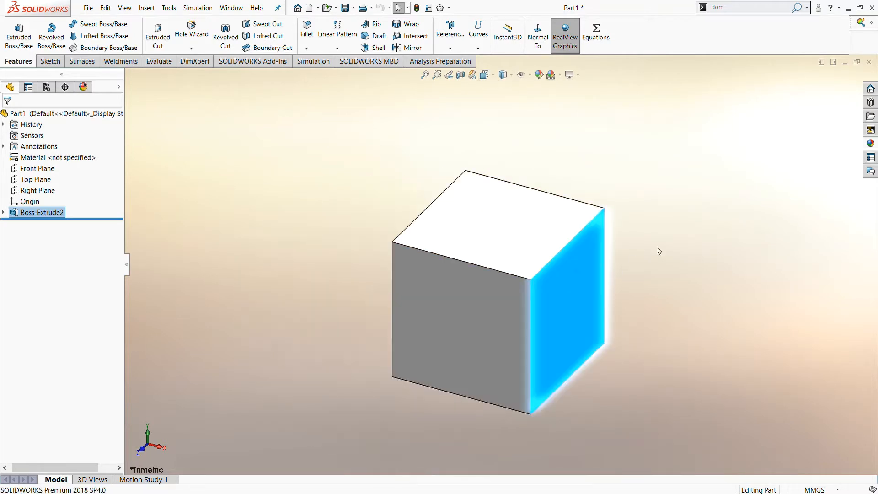
left_click(651, 242)
Start a sketch on the cube's side face facing +X and draw a circle about 23 mm in diameter centred on the origin.
left_click(582, 274)
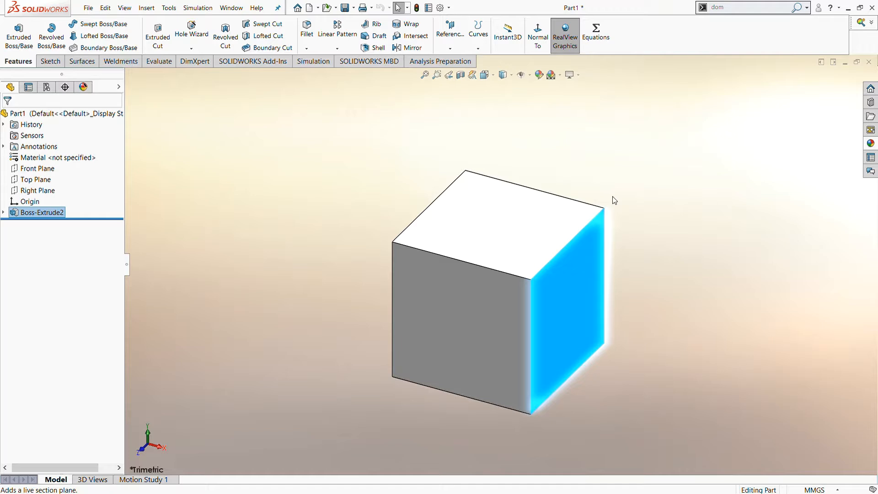
left_click(604, 115)
left_click(38, 225)
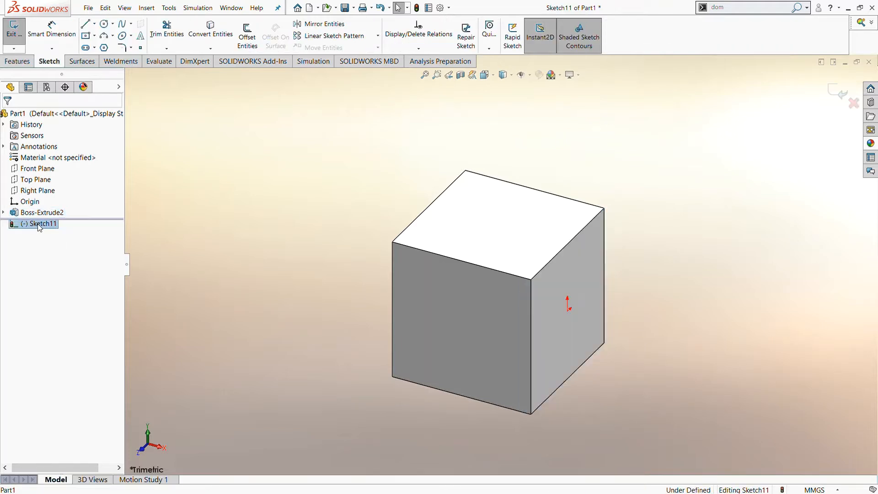
left_click(55, 179)
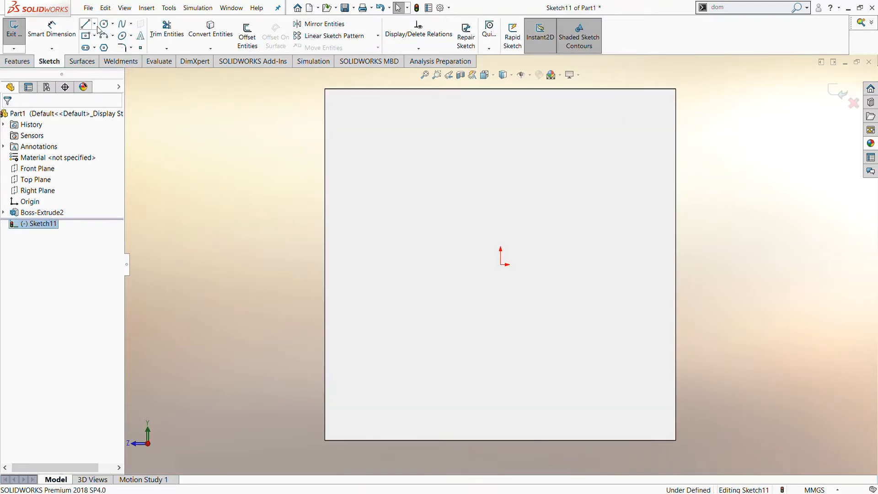
left_click(501, 264)
left_click(530, 292)
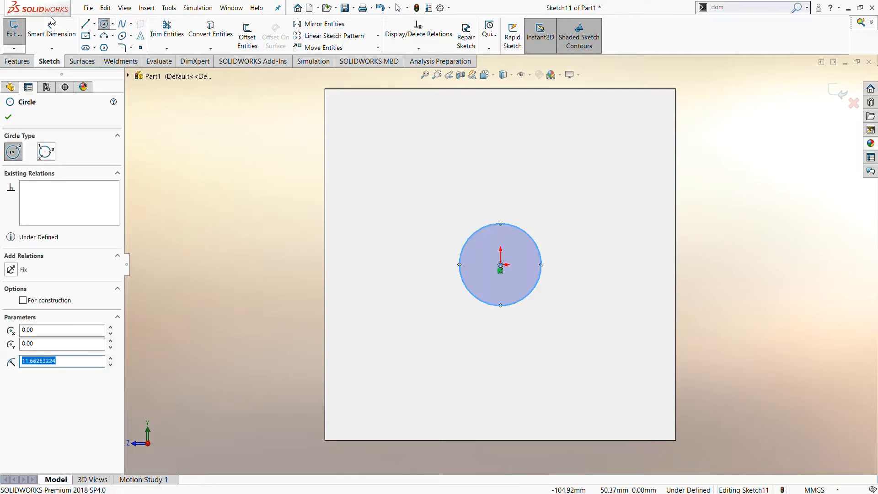
Dimension the circle's diameter to 20 mm and finish the sketch on the side face.
left_click(73, 33)
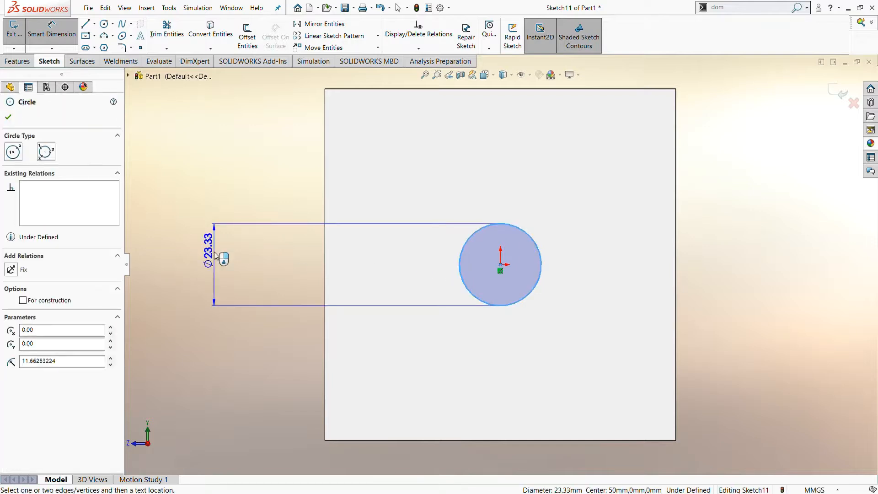
left_click(215, 255)
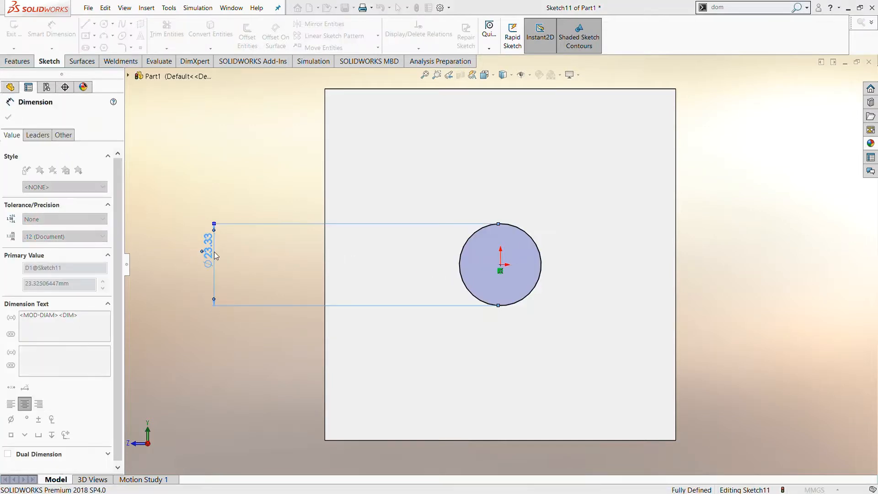
type("20")
key("Return")
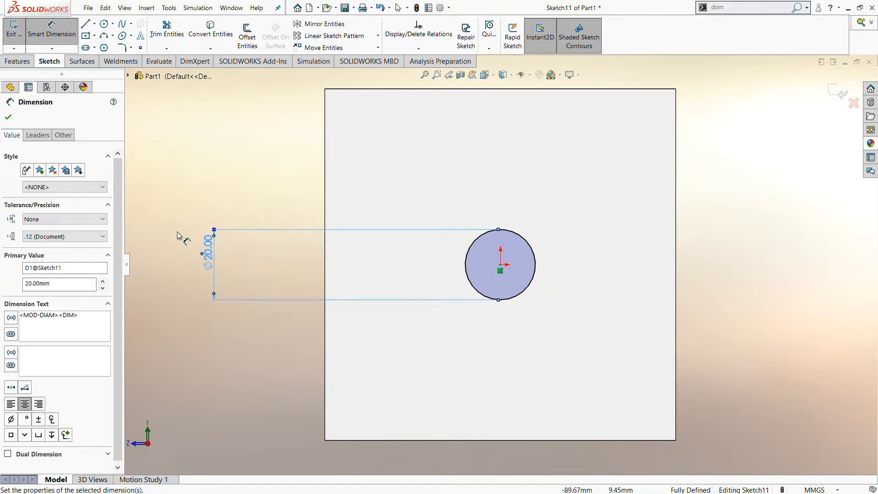
left_click(9, 117)
key("z")
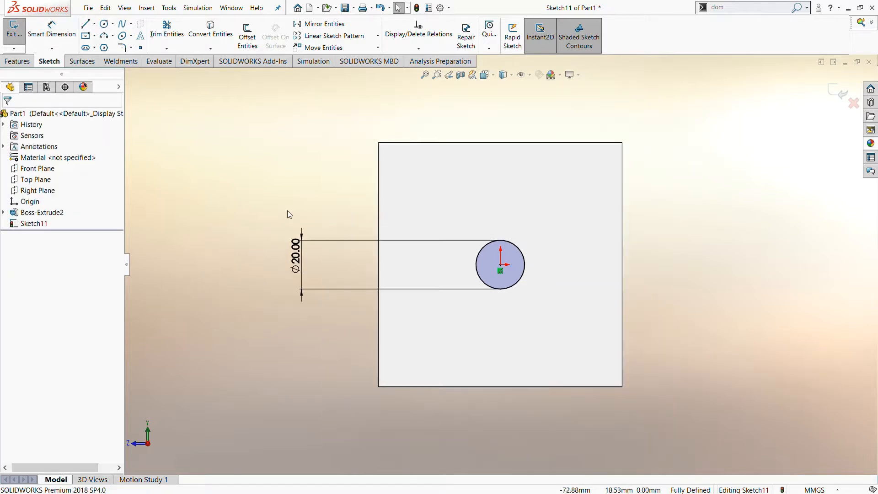
middle_click_drag(713, 133, 730, 173)
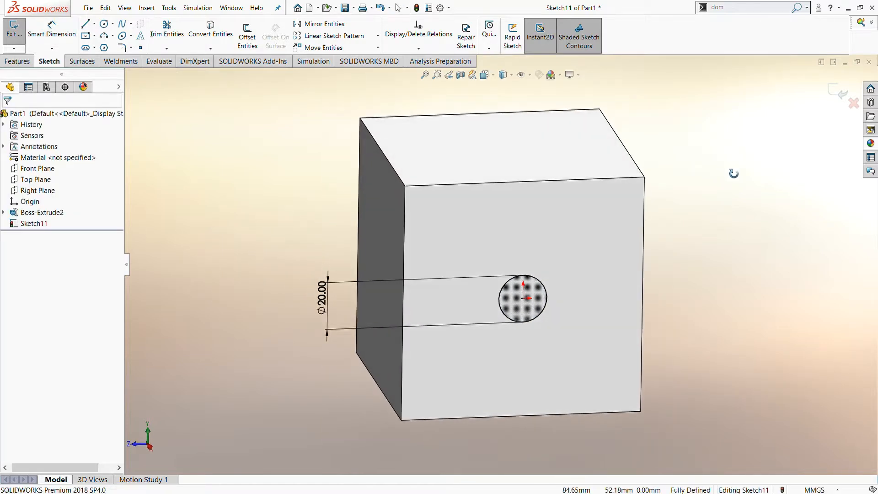
left_click(533, 161)
left_click(806, 95)
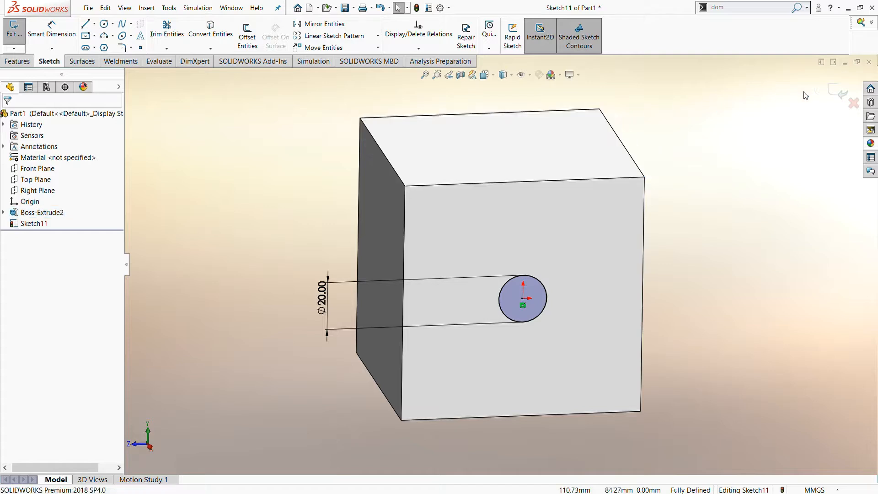
left_click(835, 91)
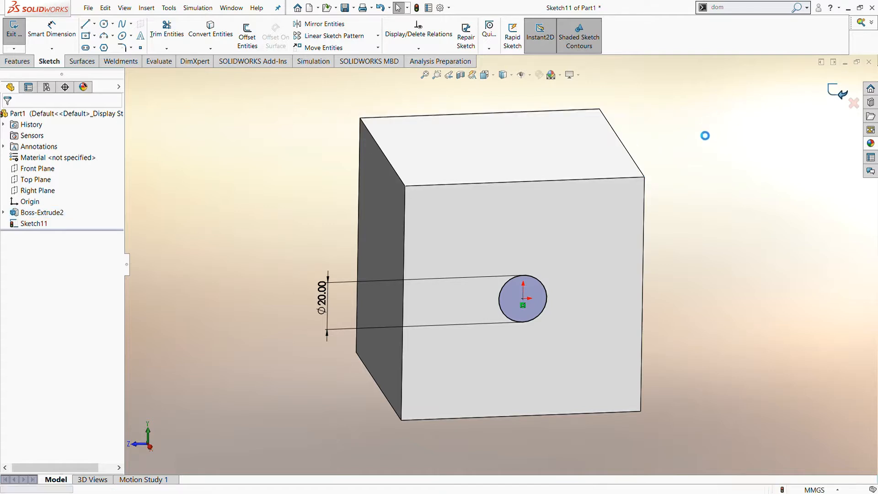
Start a sketch on the cube's top face and draw a diagonal line from the lower-left corner to the upper-right corner.
left_click(542, 130)
left_click(570, 116)
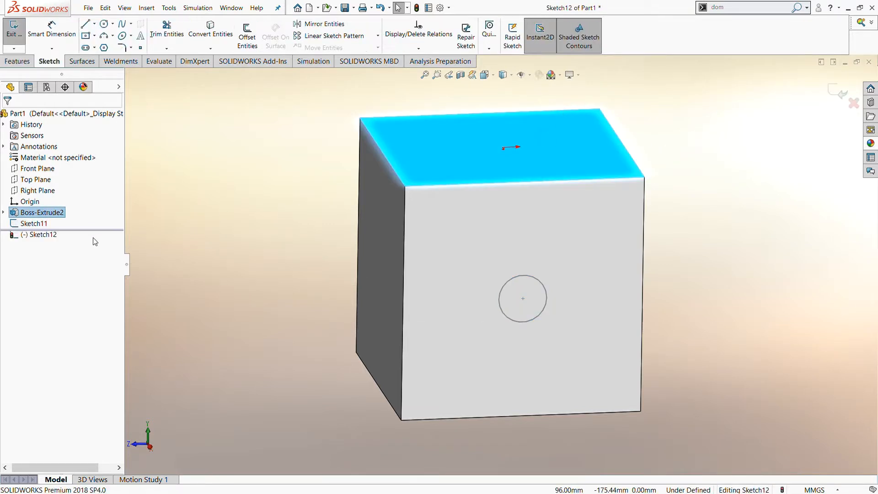
left_click(44, 234)
left_click(62, 226)
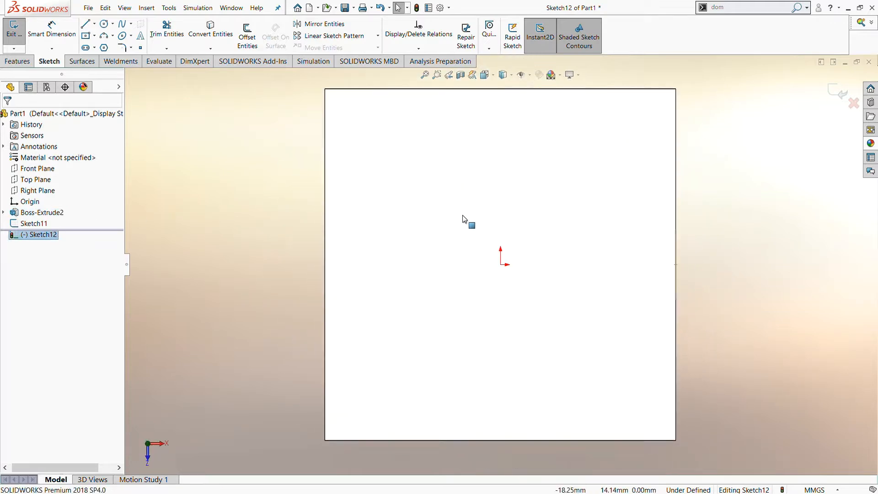
left_click(85, 25)
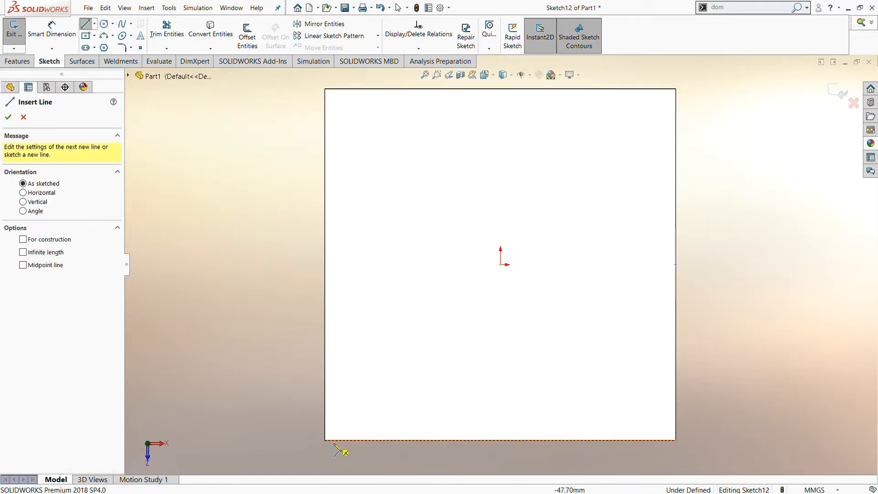
left_click(325, 441)
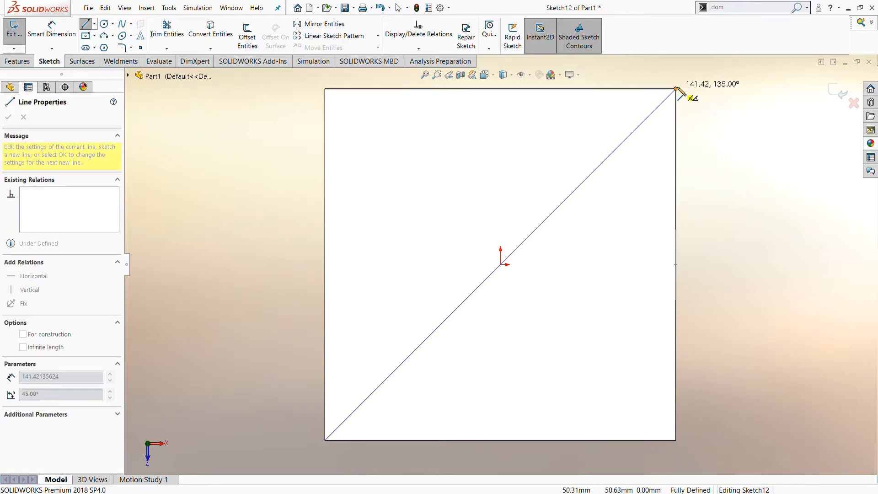
left_click(676, 89)
key("Escape")
key("Escape")
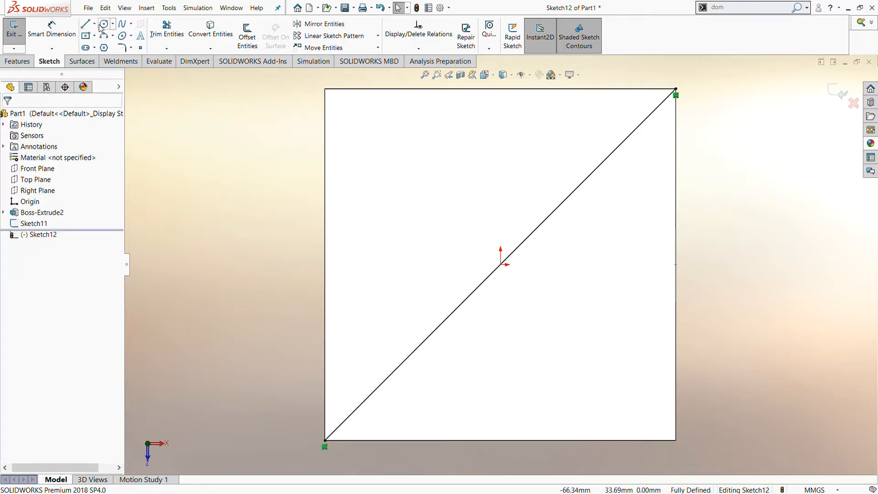
Sketch two circles centred on the diagonal on opposite sides of the origin, about 36 mm from it at lower left and 26 mm at upper right.
key("c")
left_click(410, 354)
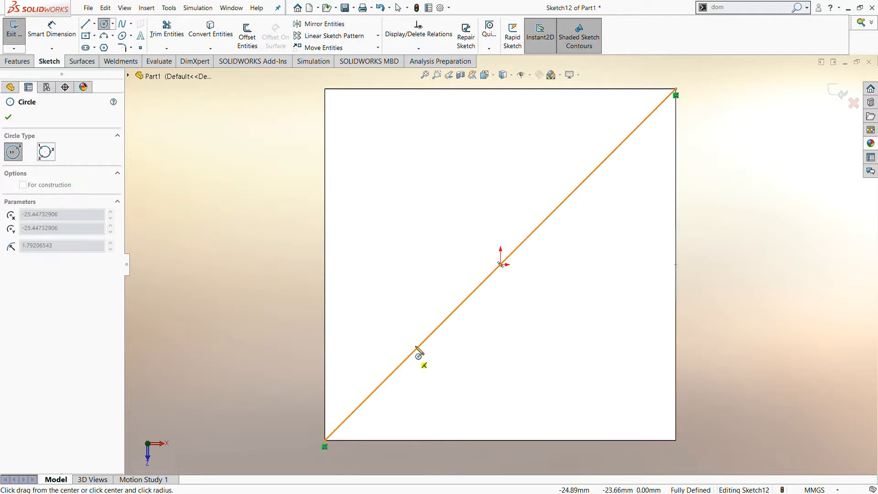
left_click(457, 324)
left_click(565, 199)
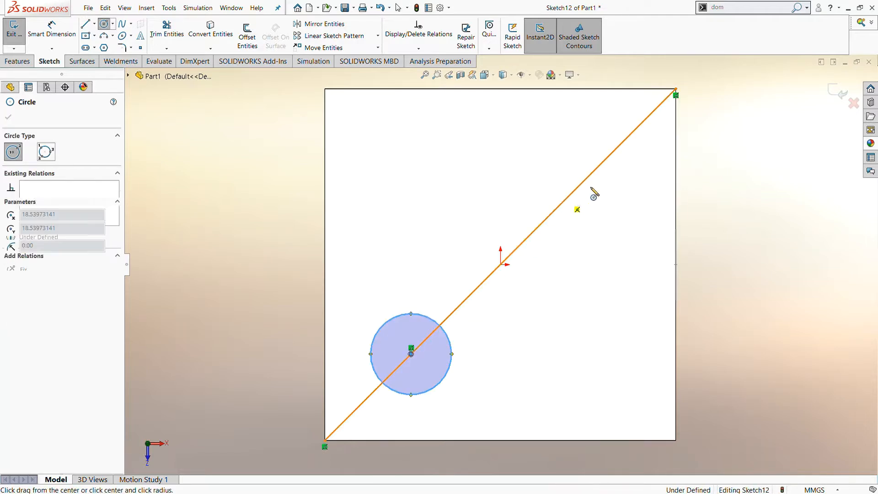
left_click(590, 189)
Dimension the lower-left circle's centre to 20 mm from the origin, measured along the diagonal.
left_click(53, 37)
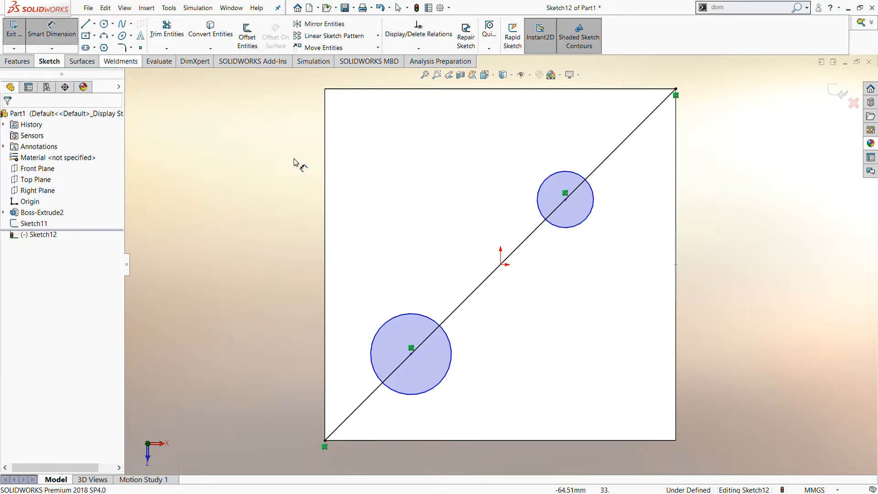
left_click(500, 265)
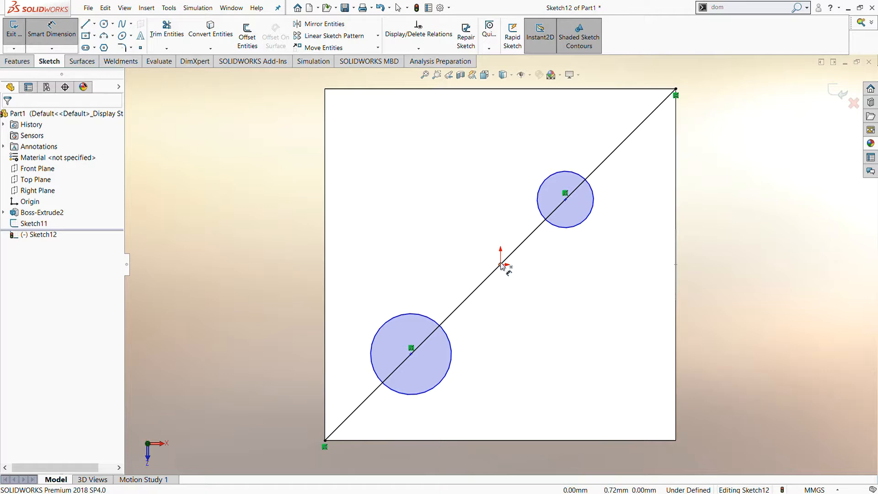
left_click(412, 354)
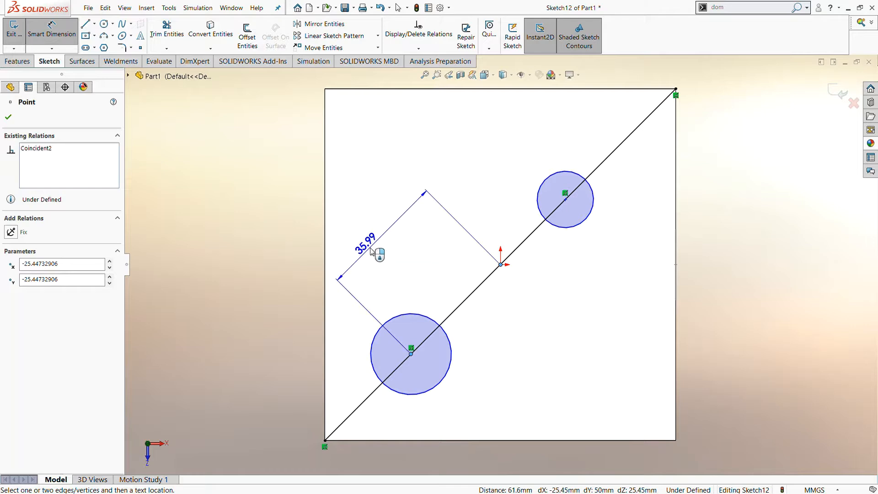
left_click(377, 254)
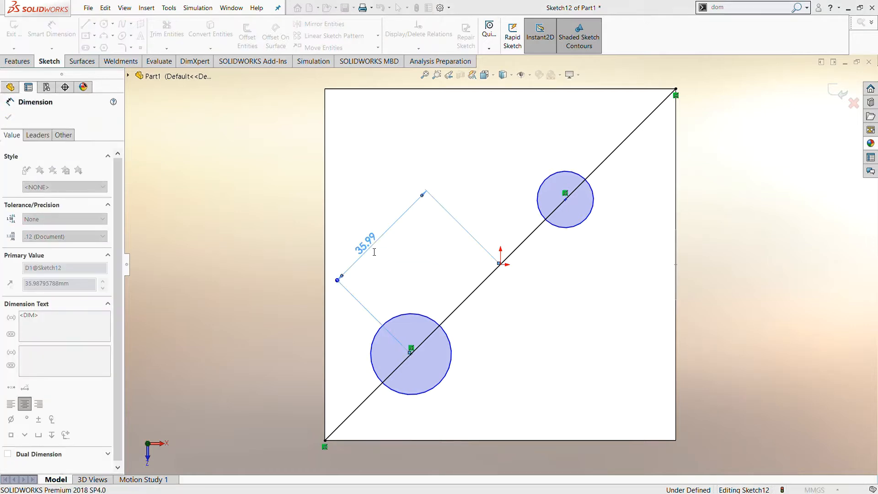
type("20")
key("Return")
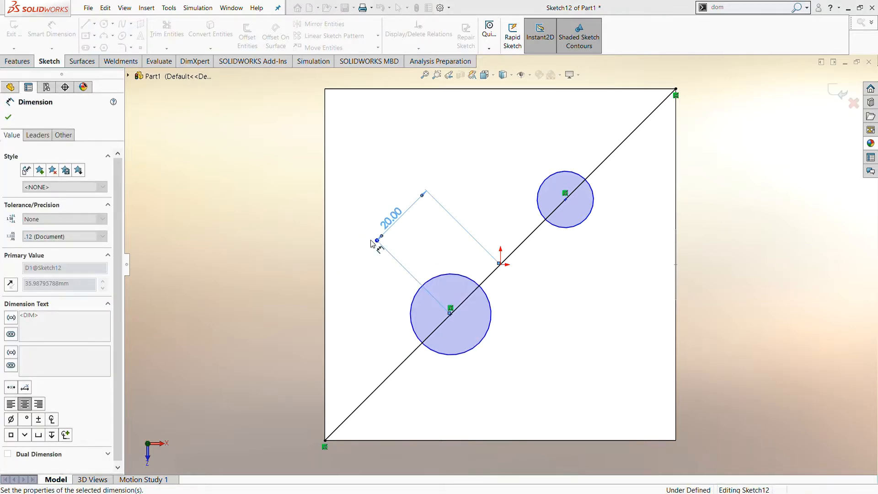
Dimension the upper-right circle's centre to 20 mm from the origin, measured along the diagonal.
left_click(500, 265)
left_click(565, 200)
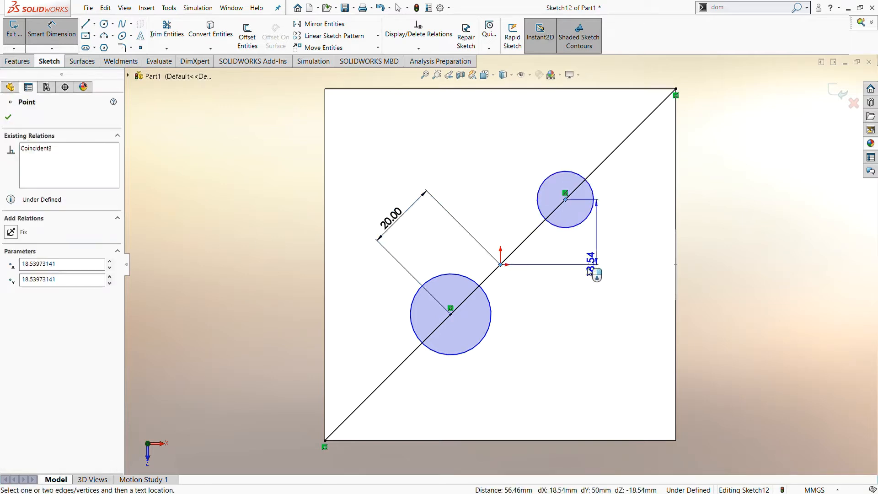
left_click(608, 279)
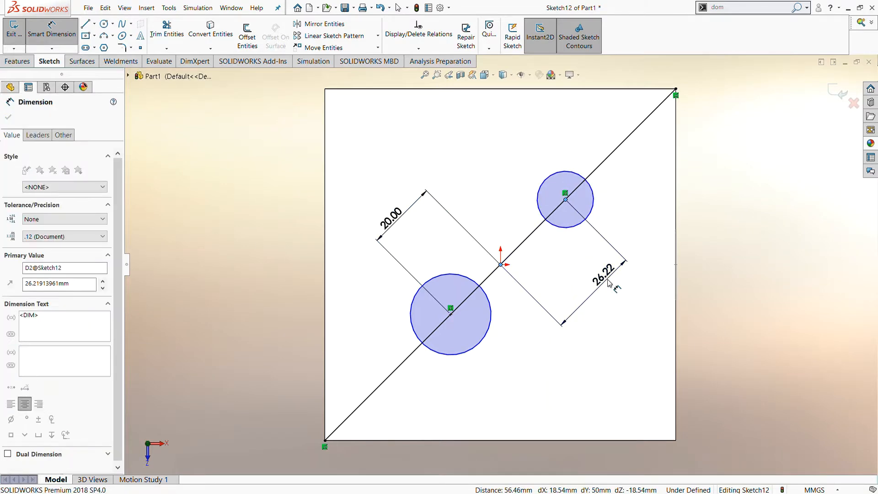
type("20")
key("Return")
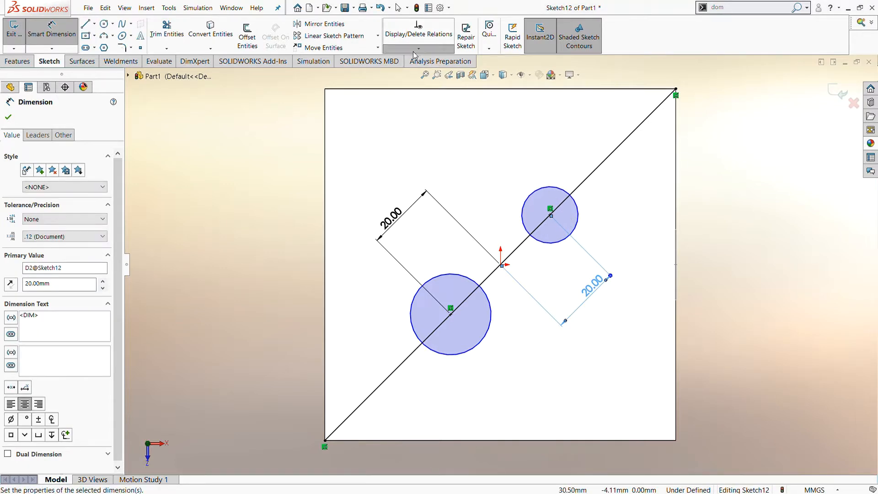
Add an Equal relation between the two circles on the top face.
left_click(420, 71)
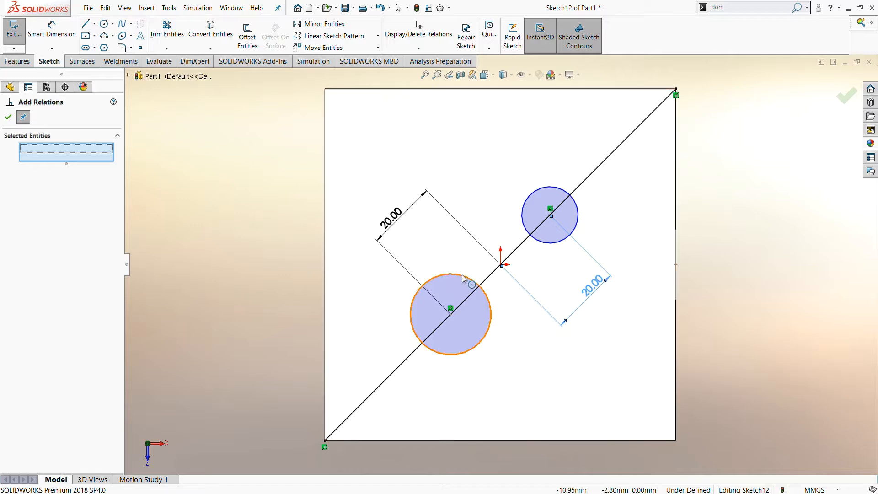
left_click(462, 277)
left_click(522, 214)
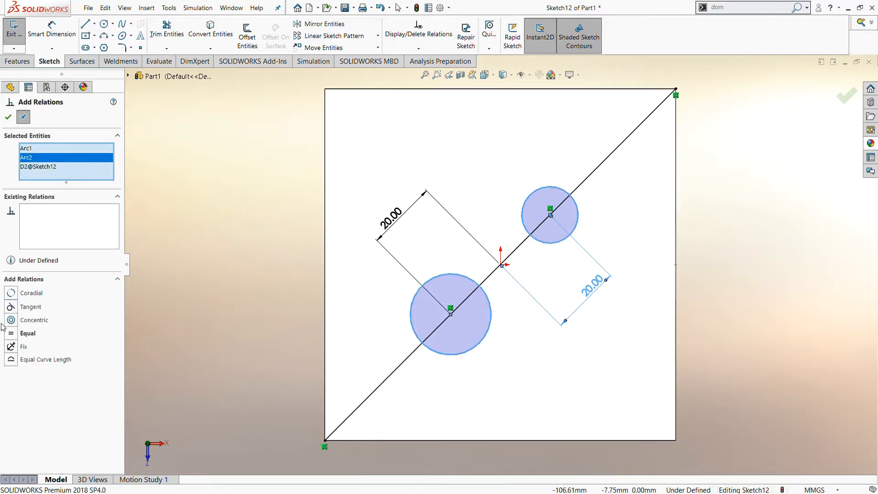
left_click(11, 334)
left_click(8, 117)
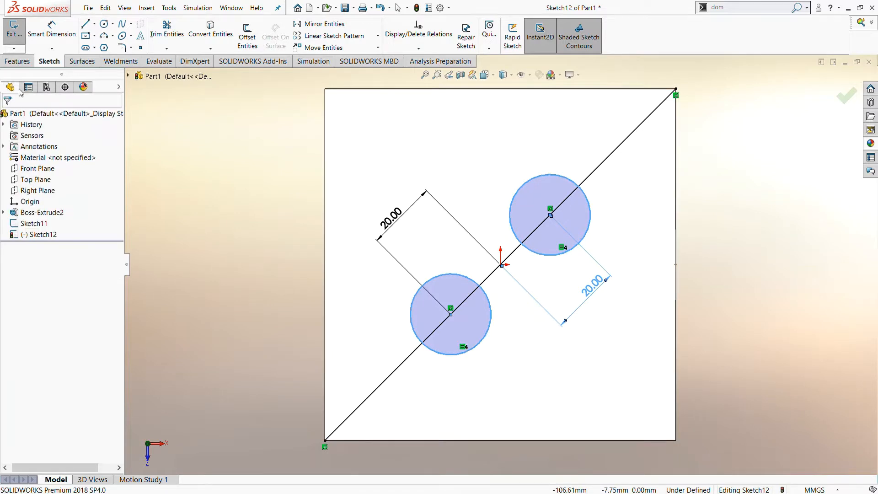
Dimension the lower-left circle's diameter to 20 mm.
left_click(52, 25)
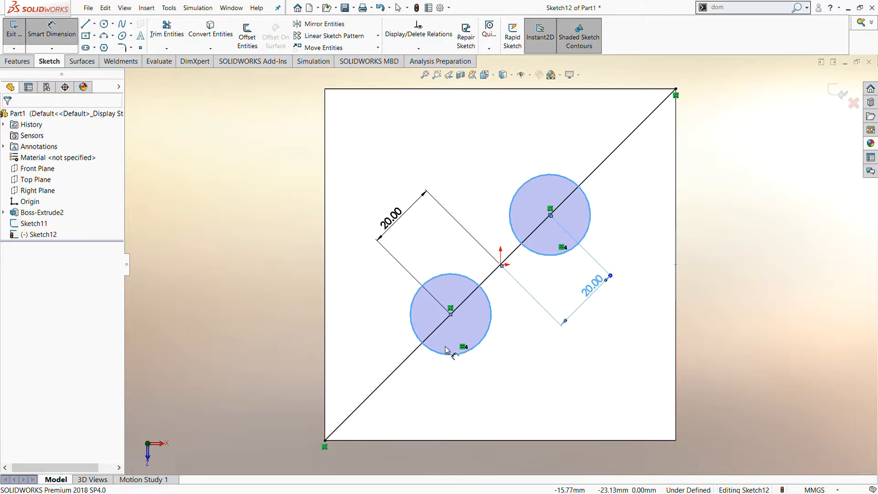
left_click(474, 348)
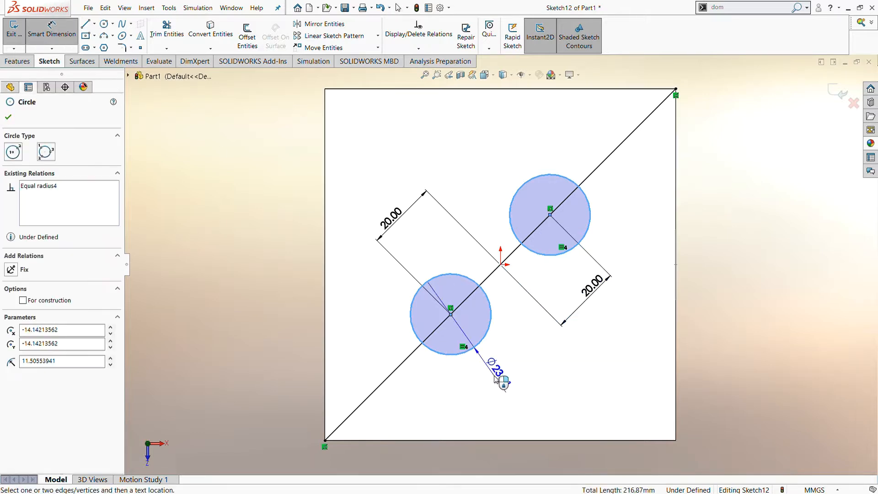
left_click(502, 374)
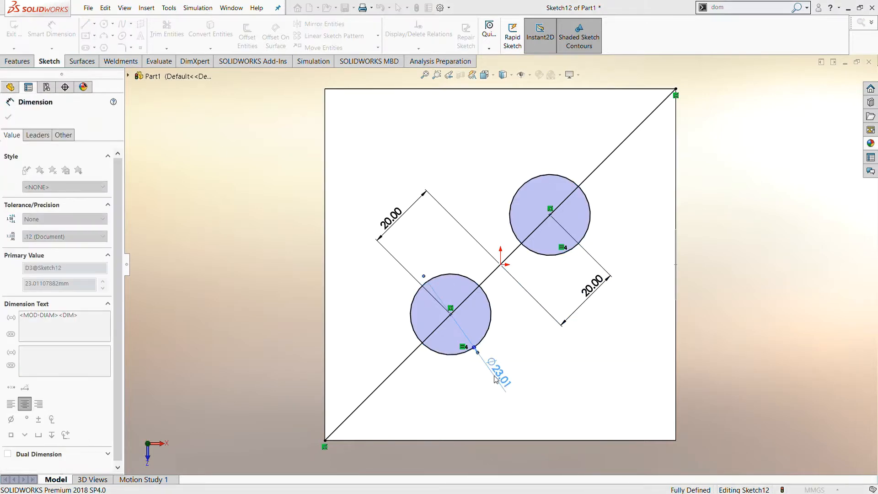
type("20")
key("Return")
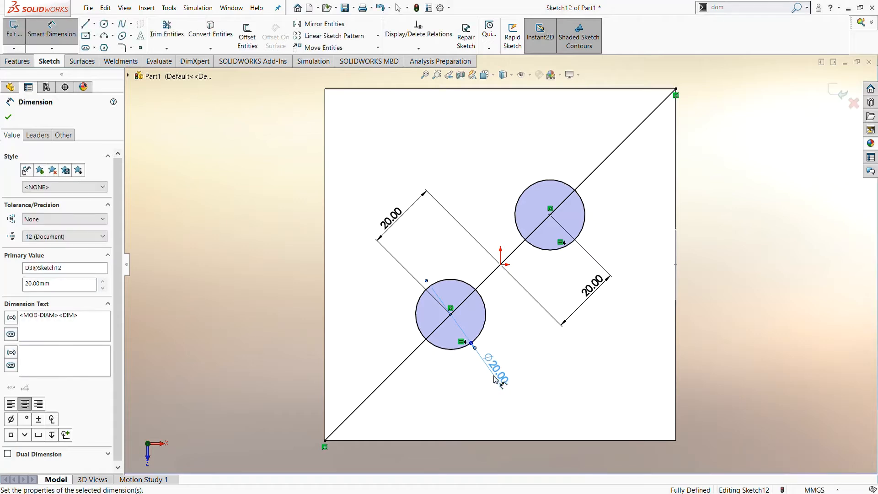
left_click(10, 119)
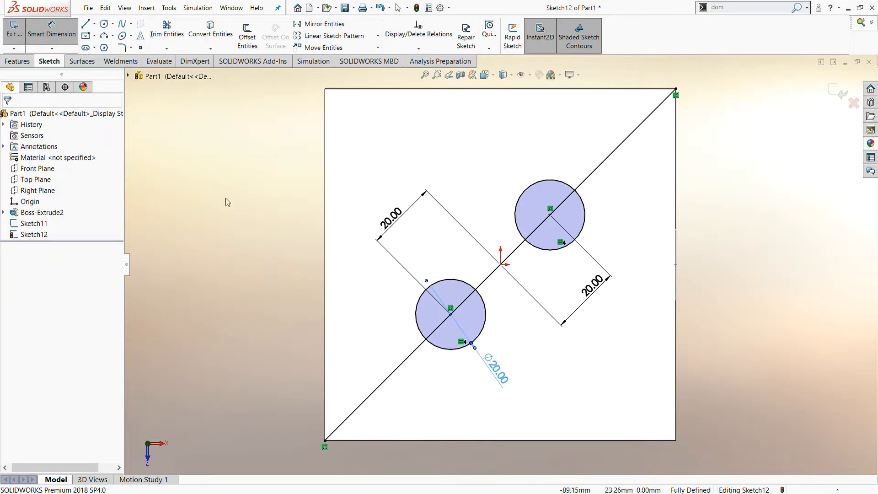
Delete the diagonal line from the top-face sketch and finish the sketch.
left_click(402, 364)
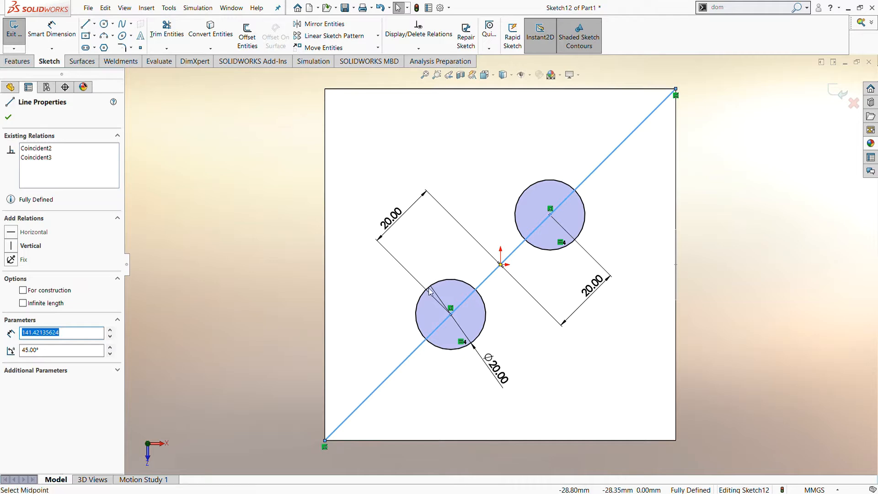
key("Delete")
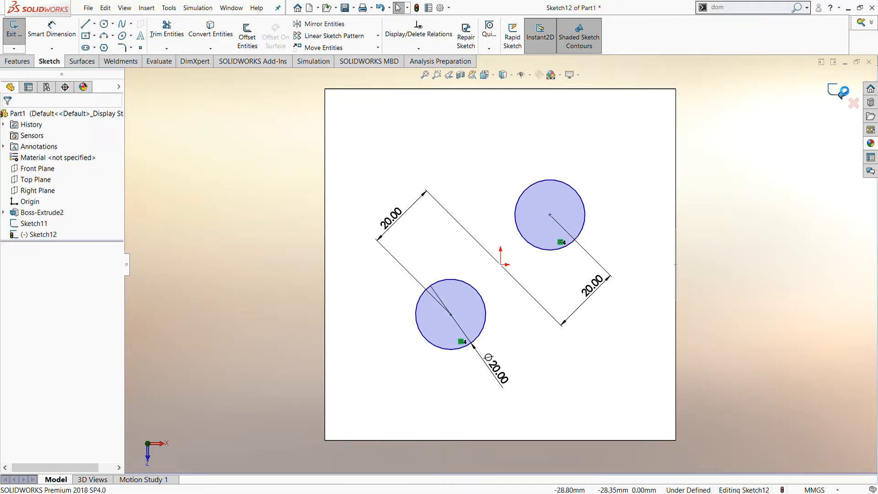
key("ctrl+b")
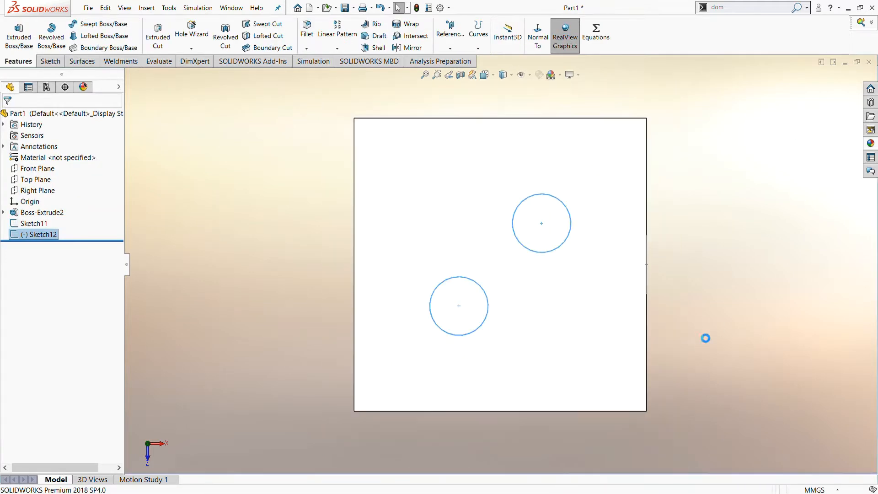
Start a sketch on the cube's front face and view it straight on.
mouse_move(694, 333)
middle_mouse_down()
mouse_move(657, 391)
mouse_move(674, 274)
middle_mouse_up()
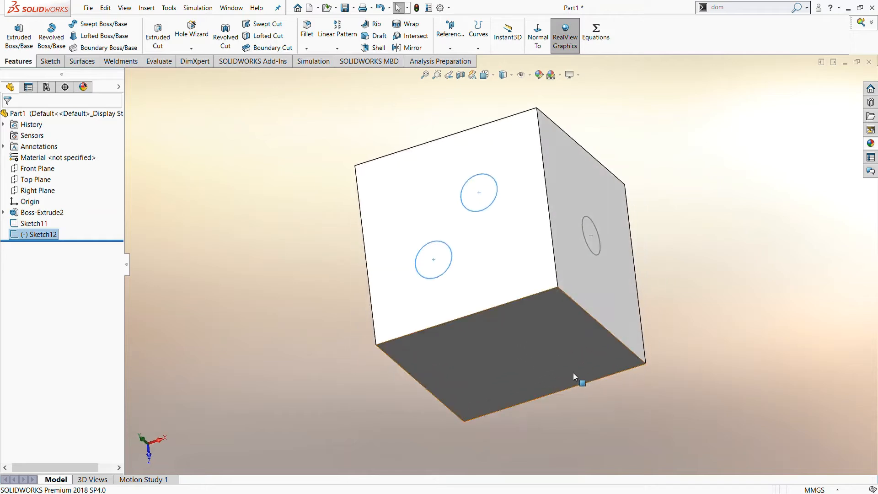
middle_click_drag(573, 372, 488, 319)
left_click(489, 316)
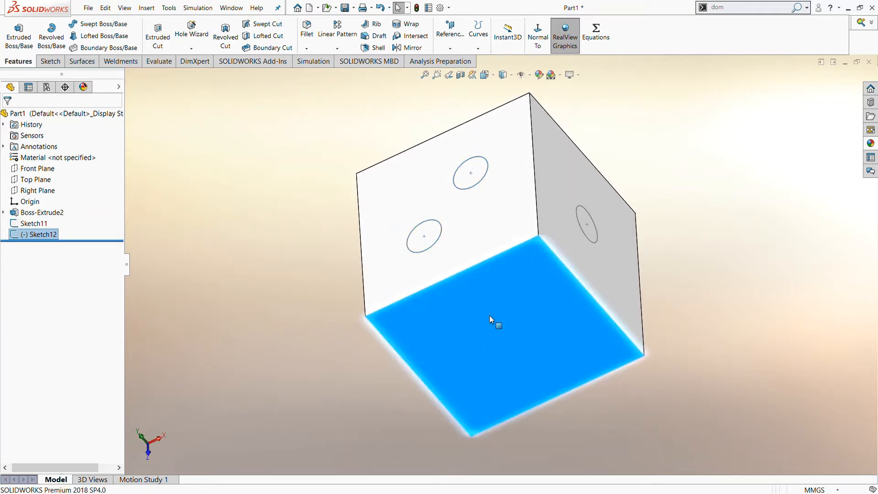
left_click(513, 112)
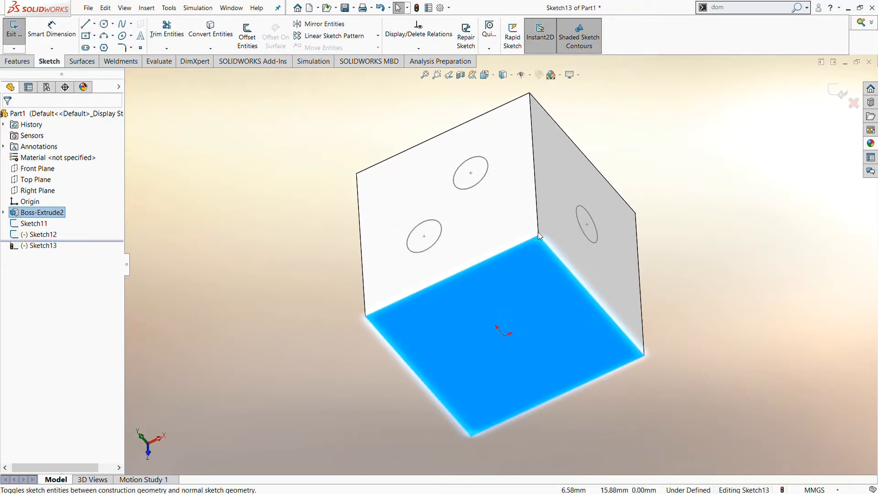
left_click(190, 284)
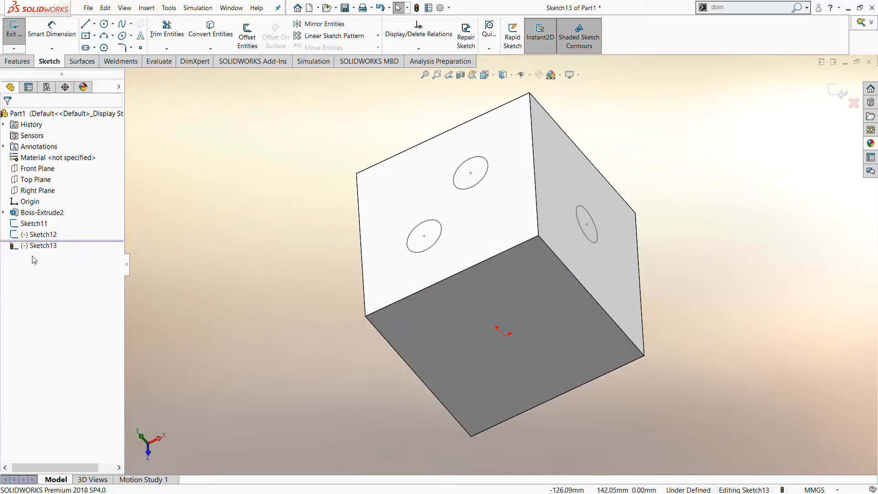
left_click(40, 247)
left_click(59, 240)
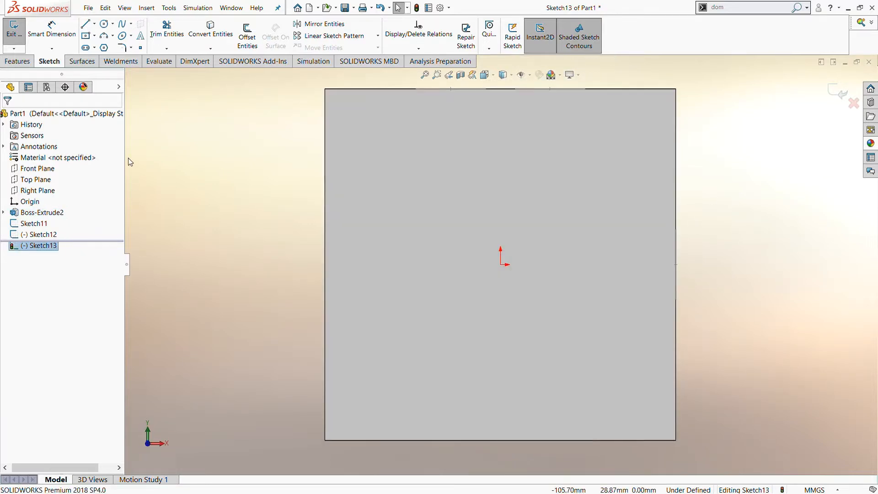
Draw a diagonal line from the lower-left corner to the upper-right corner of the front face.
key("l")
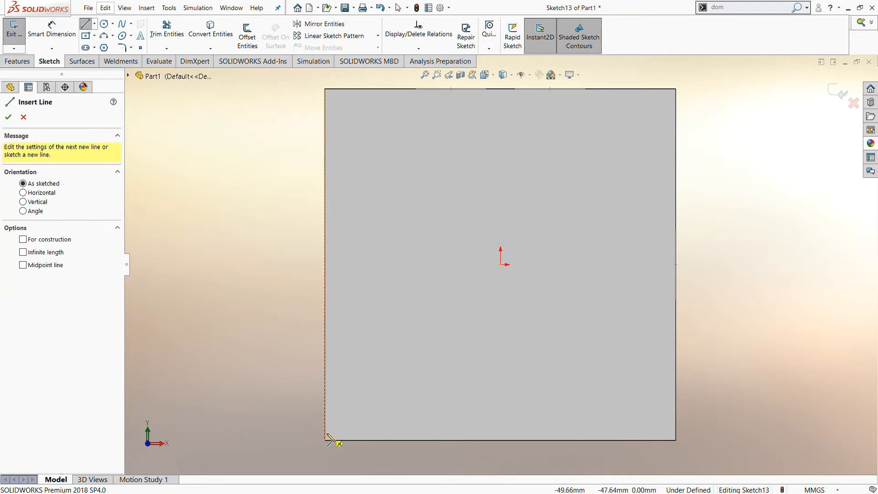
left_click(325, 442)
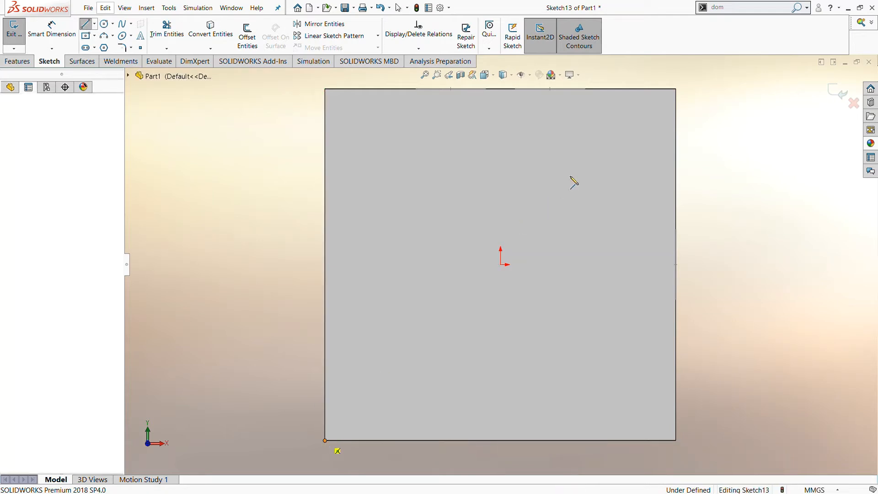
left_click(676, 89)
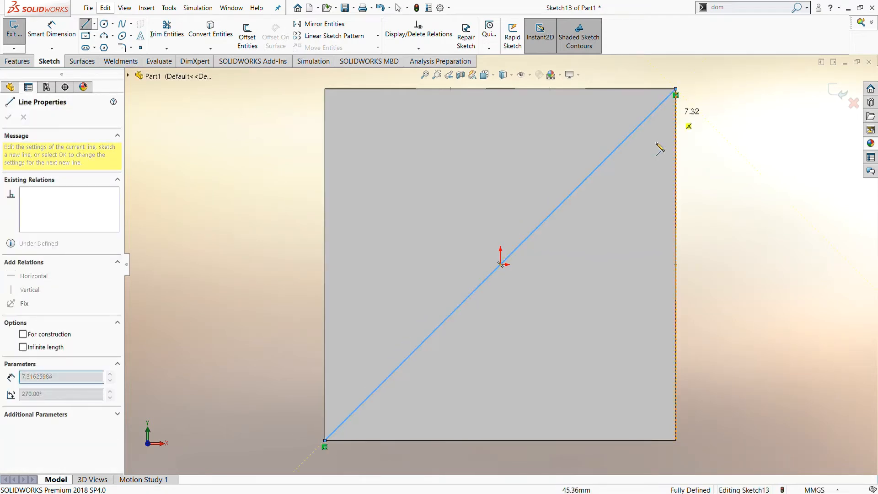
key("Escape")
key("Escape")
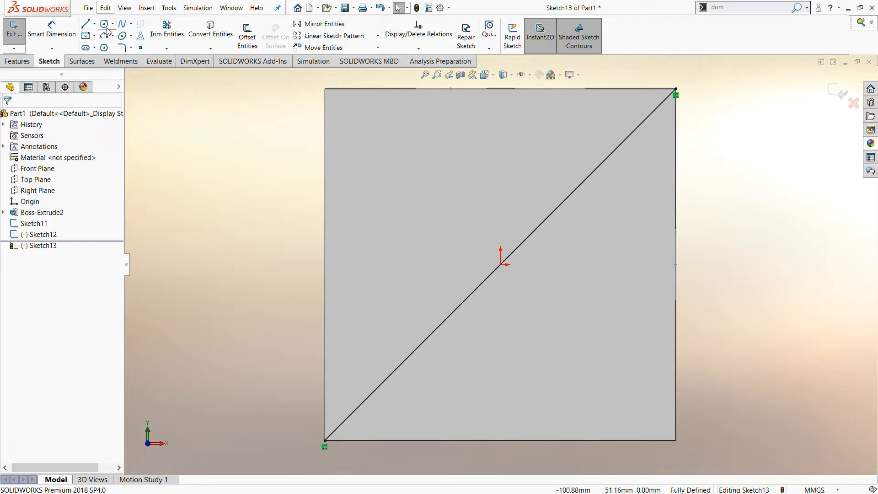
Sketch three circles on the diagonal: one at the origin and two of about 9 mm radius, towards the upper-right and lower-left corners.
key("c")
left_click(501, 265)
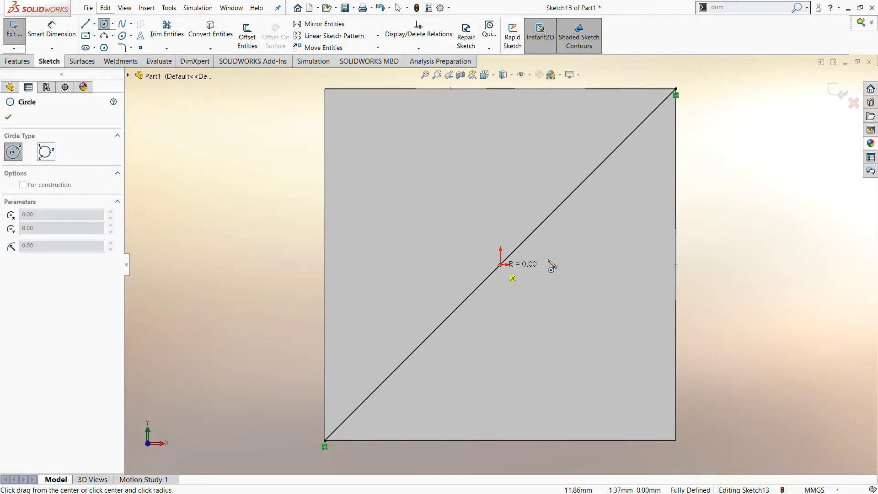
left_click(548, 259)
left_click(617, 148)
left_click(648, 149)
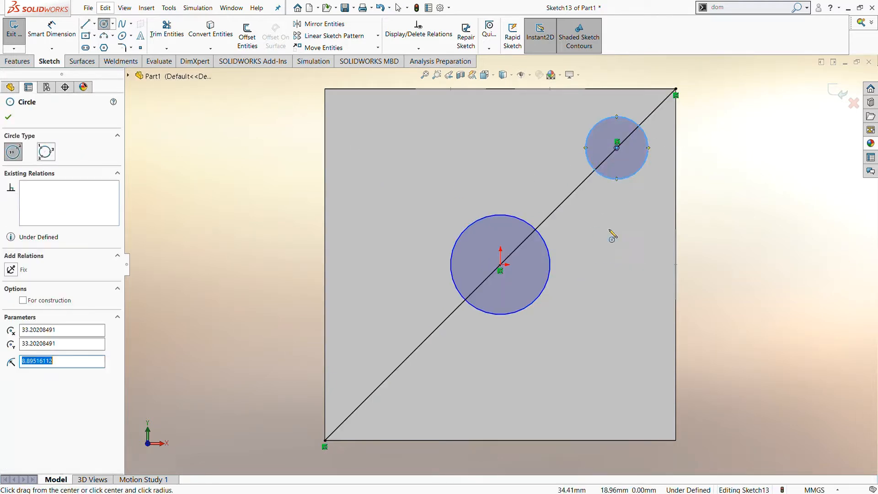
left_click(396, 369)
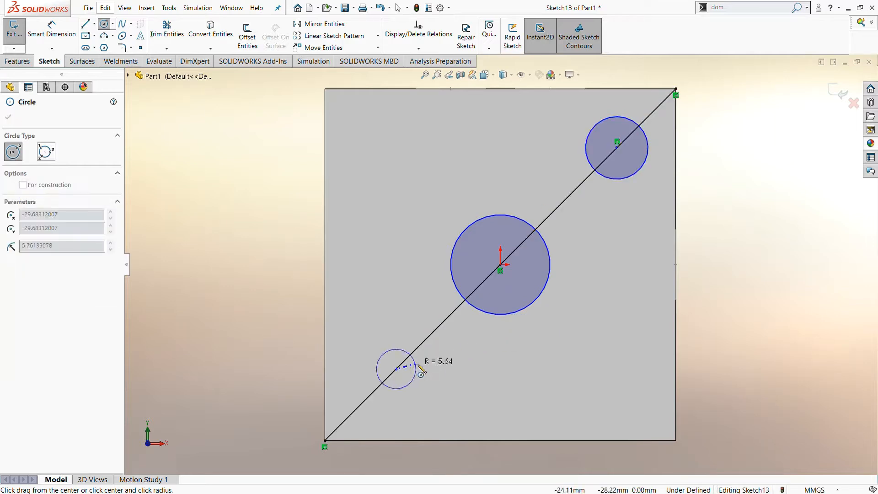
left_click(429, 371)
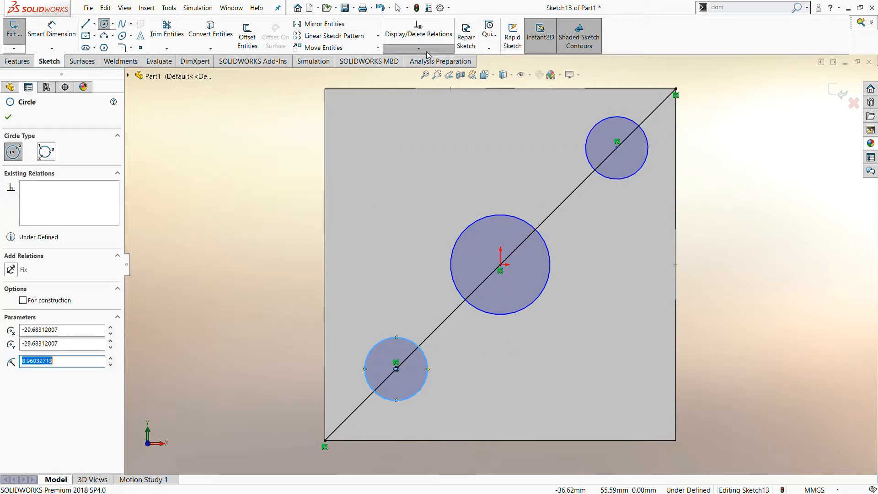
Add an Equal relation between all three circles on the front face.
left_click(426, 75)
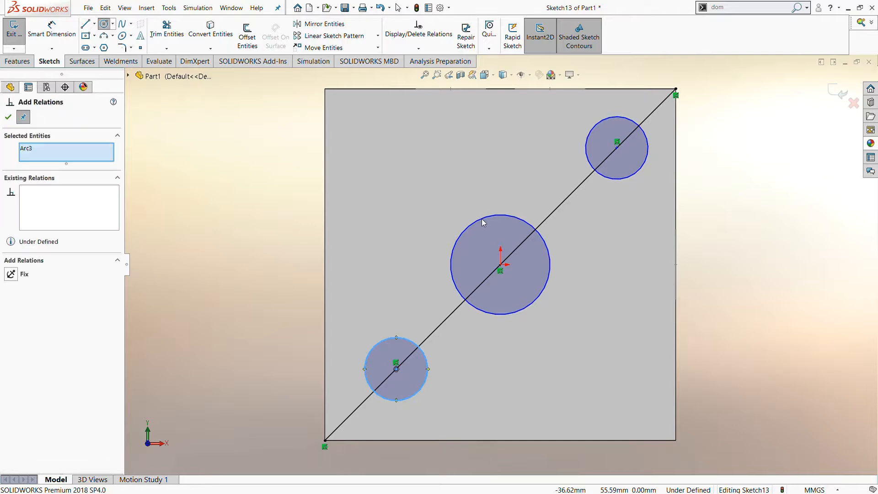
left_click(483, 217)
left_click(591, 169)
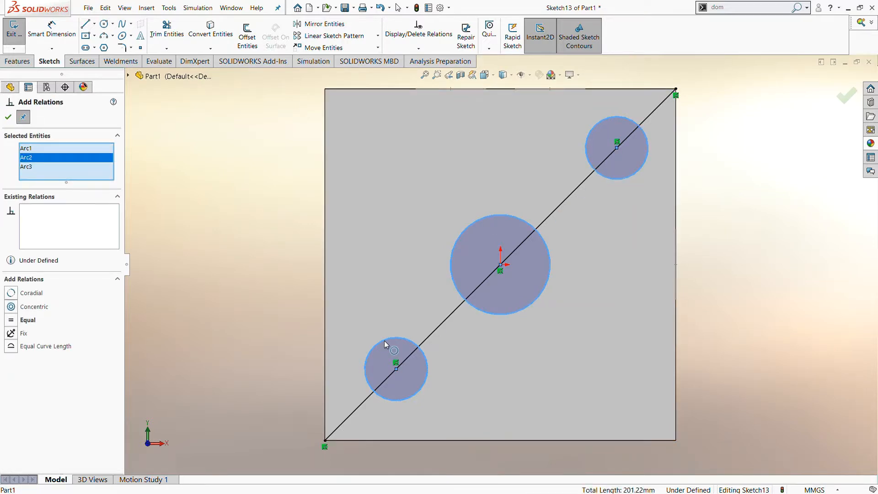
left_click(17, 320)
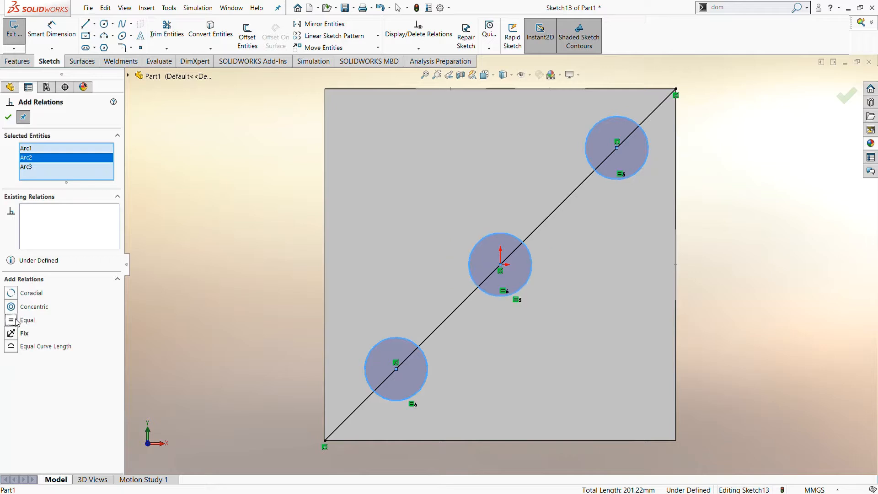
left_click(8, 119)
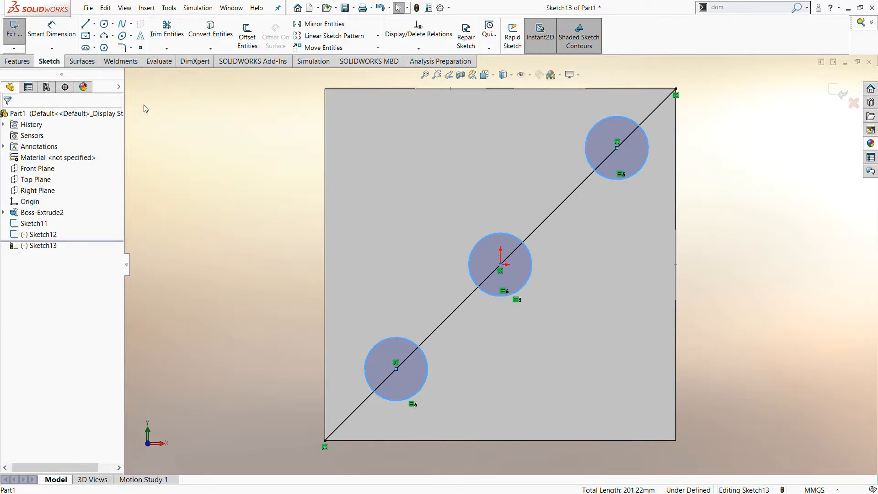
Dimension the lower-left circle's centre to 40 mm from the origin, measured along the front face's diagonal.
left_click(51, 30)
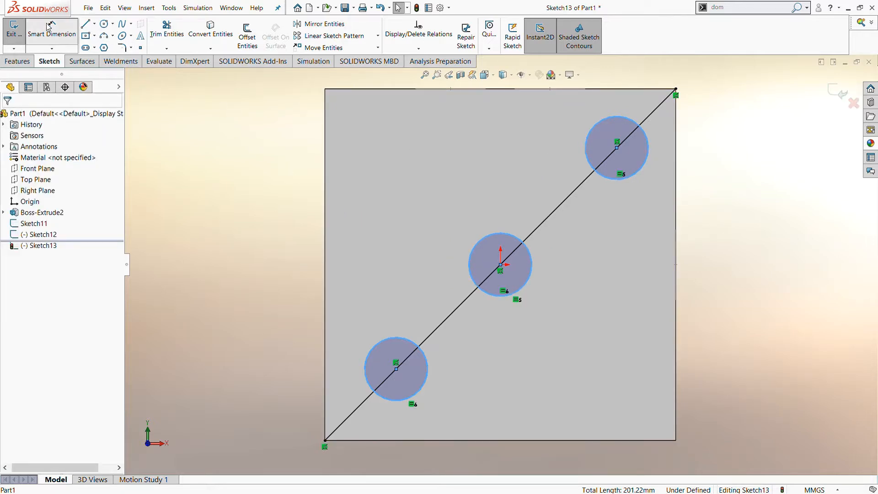
left_click(396, 369)
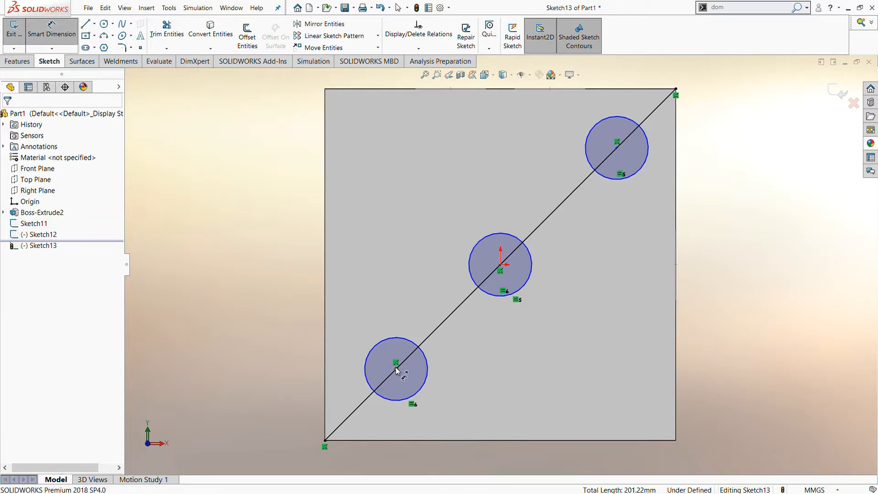
left_click(500, 265)
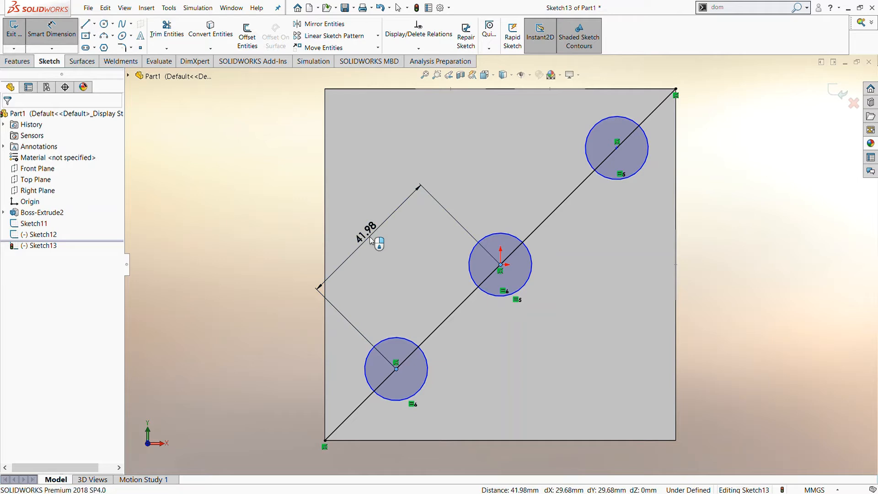
left_click(371, 241)
type("40")
key("Return")
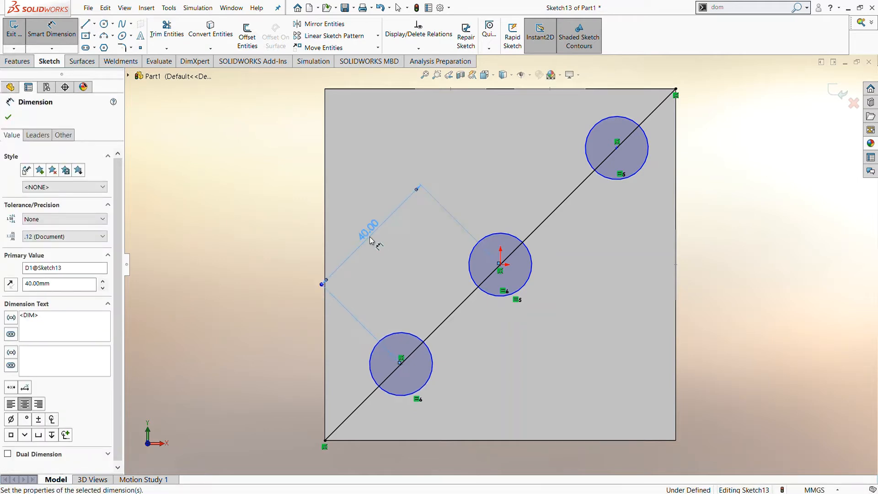
Dimension the upper-right circle's centre to 40 mm from the origin, measured along the front face's diagonal.
left_click(500, 265)
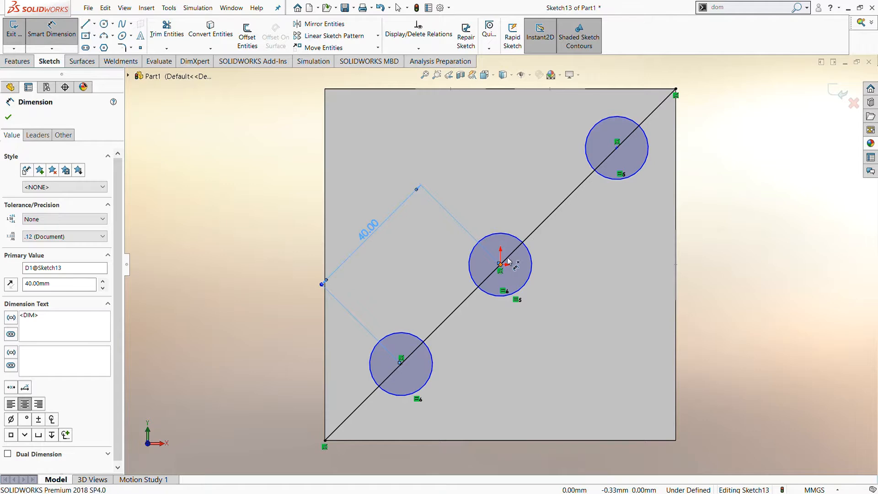
left_click(617, 148)
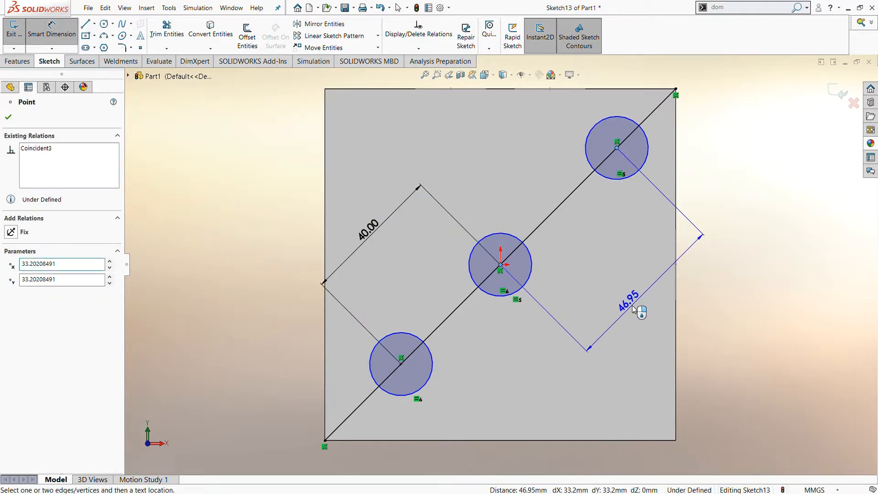
left_click(632, 309)
type("40")
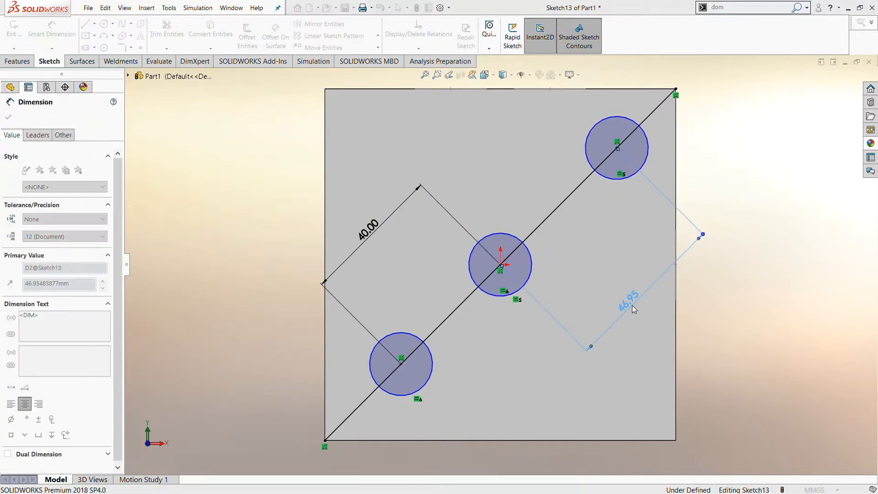
key("Return")
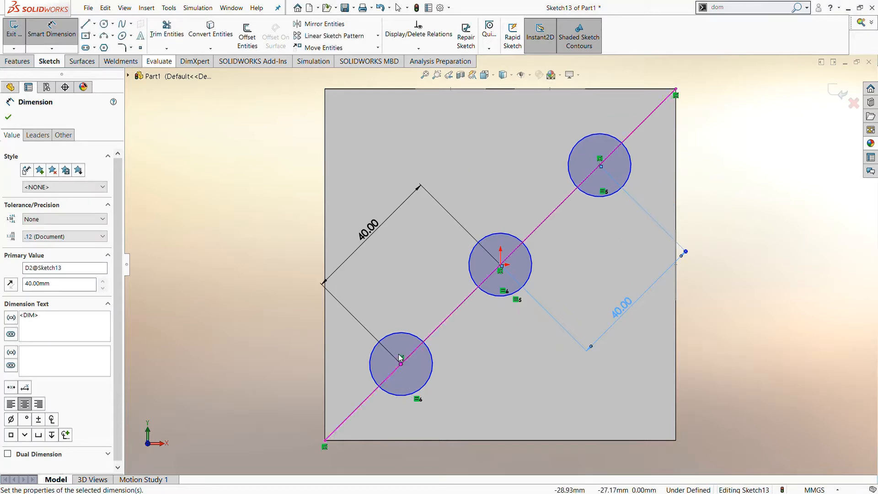
Set the lower-left circle's diameter to 20 mm and exit the front-face sketch.
left_click(399, 335)
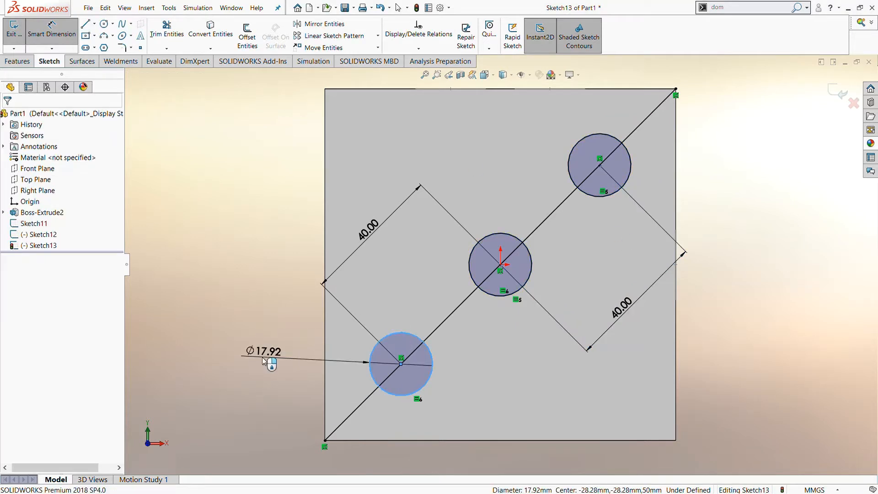
left_click(263, 360)
type("20.00mm")
key("Return")
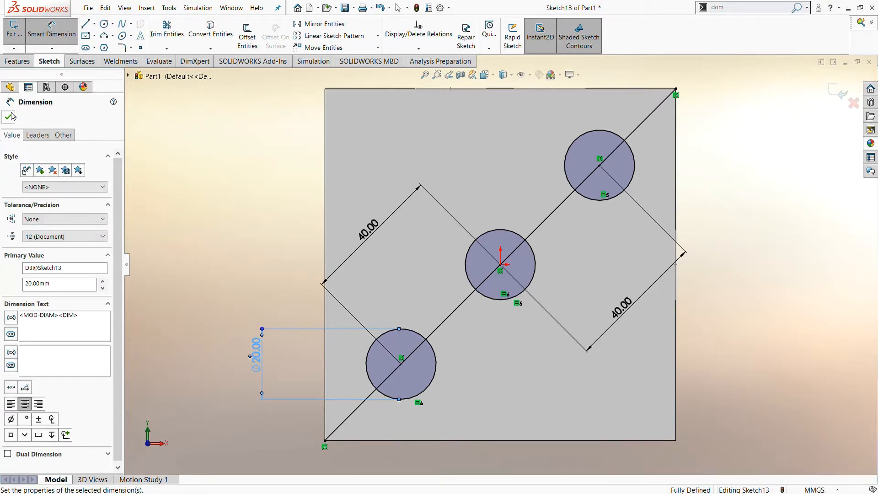
key("Escape")
left_click(840, 90)
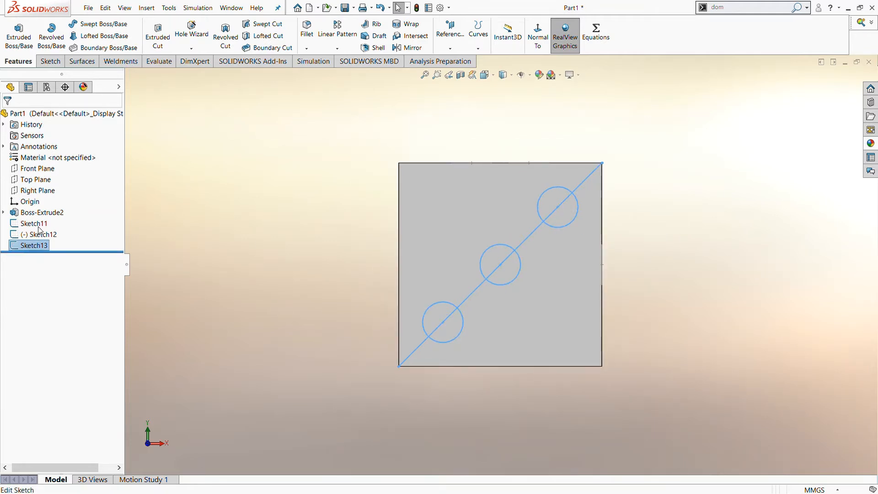
Reopen the front-face sketch, delete the diagonal line through the three circles, and exit the sketch.
left_click(105, 236)
scroll(460, 258, "down", 3)
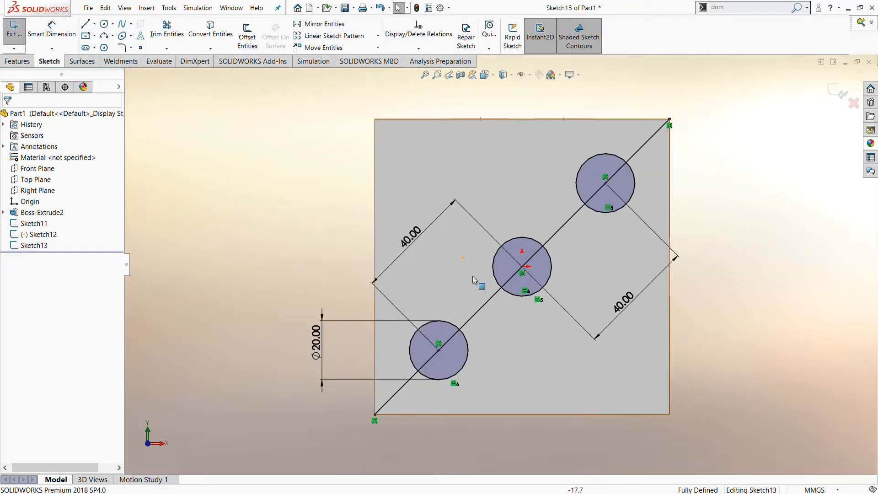
left_click(493, 298)
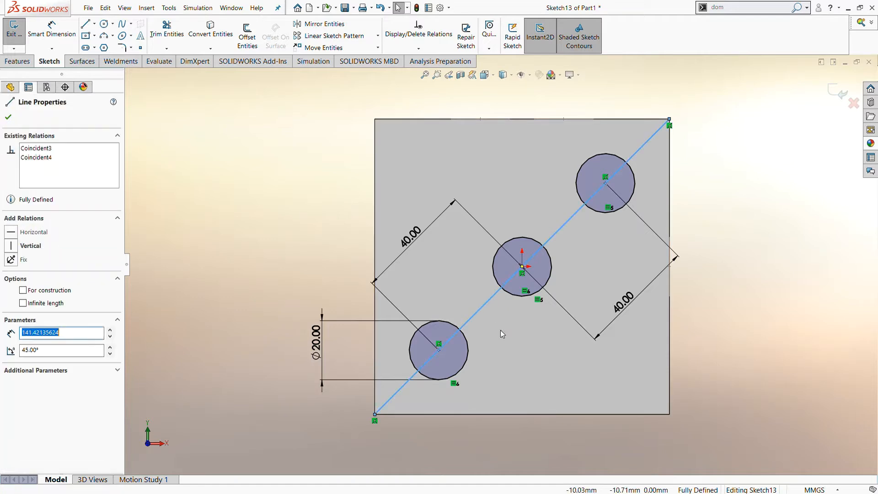
key("Delete")
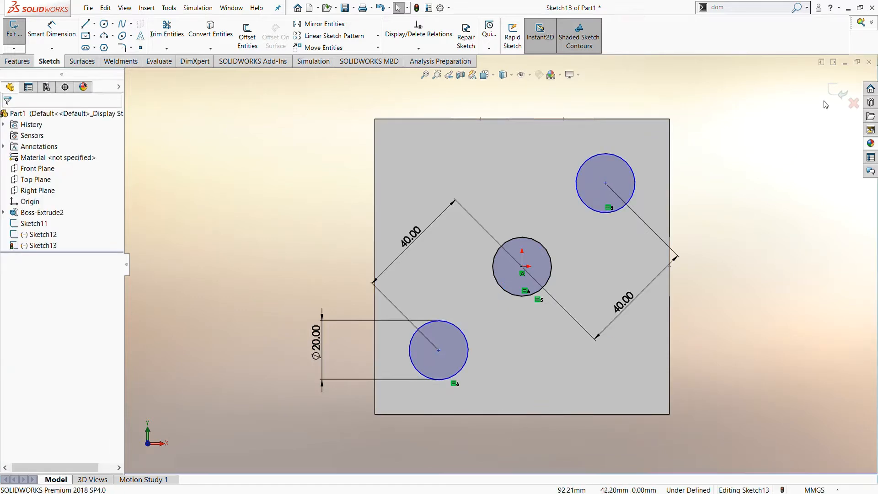
left_click(840, 93)
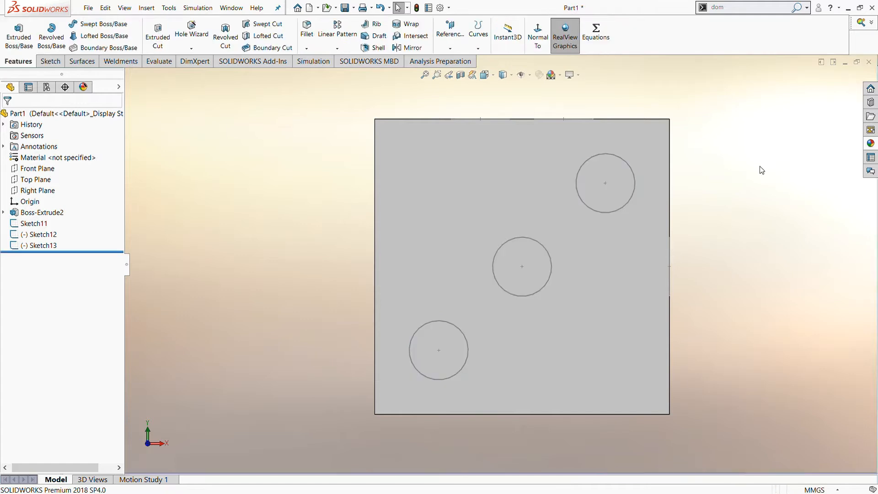
Start a new sketch on the cube's bottom face and view it straight on.
middle_click_drag(736, 225, 717, 206)
middle_click_drag(657, 411, 588, 328)
left_click(587, 327)
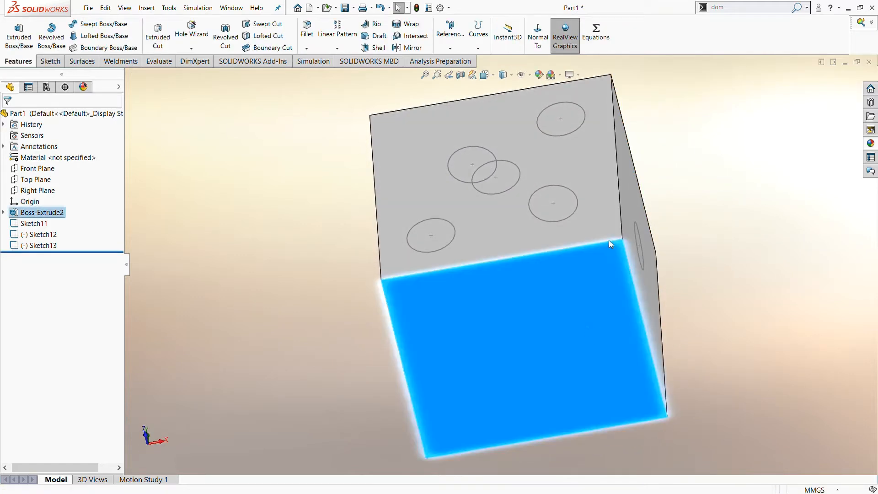
left_click(618, 109)
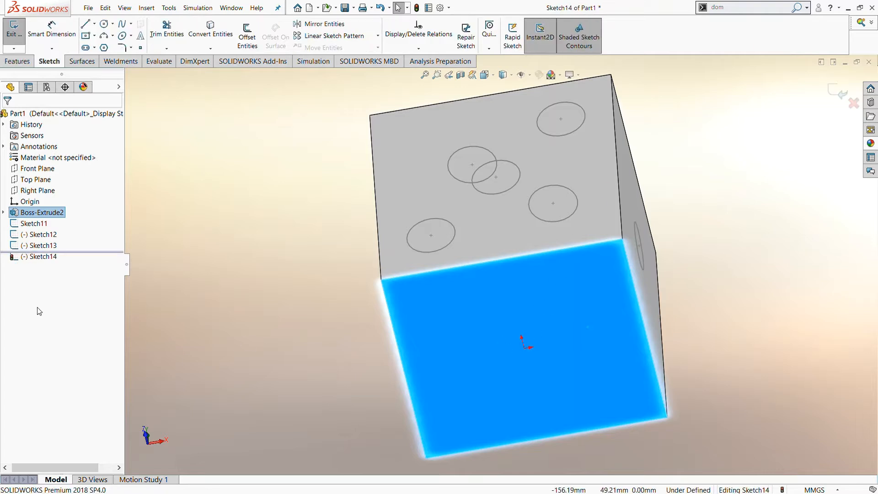
left_click(54, 255)
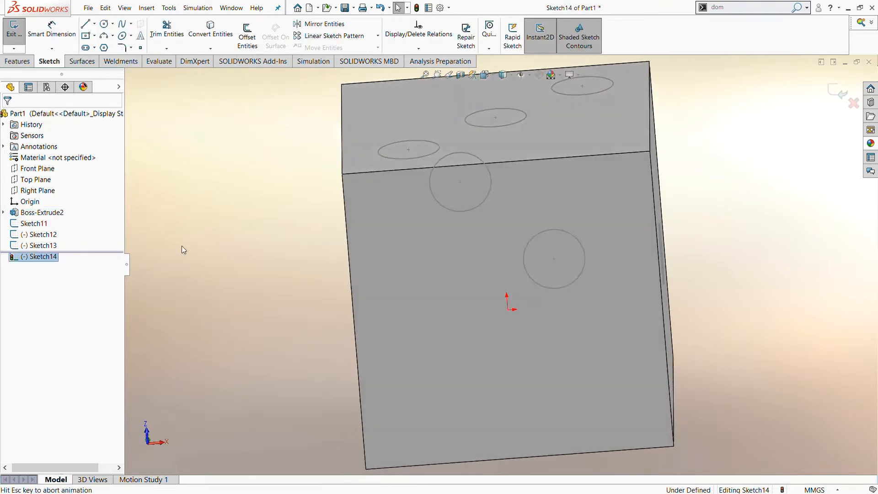
Sketch two circles of about 7 mm radius on the bottom face, near its upper-left and lower-left corners.
left_click(105, 24)
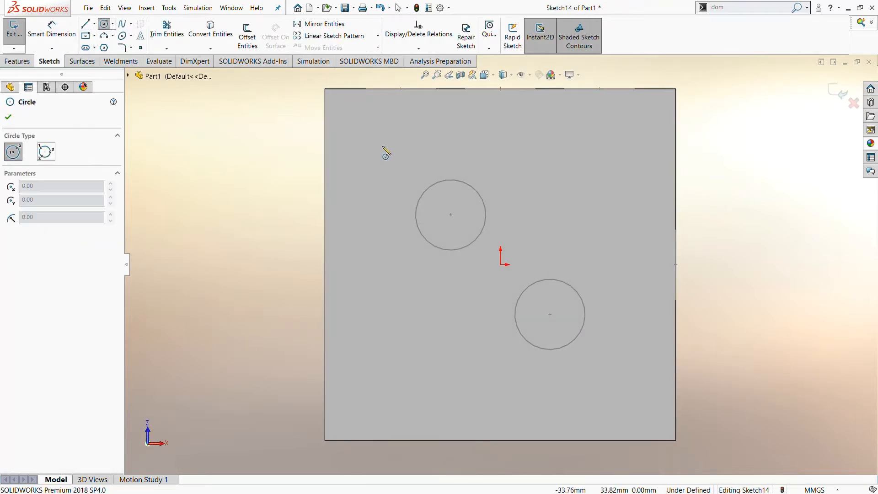
left_click_drag(384, 148, 409, 142)
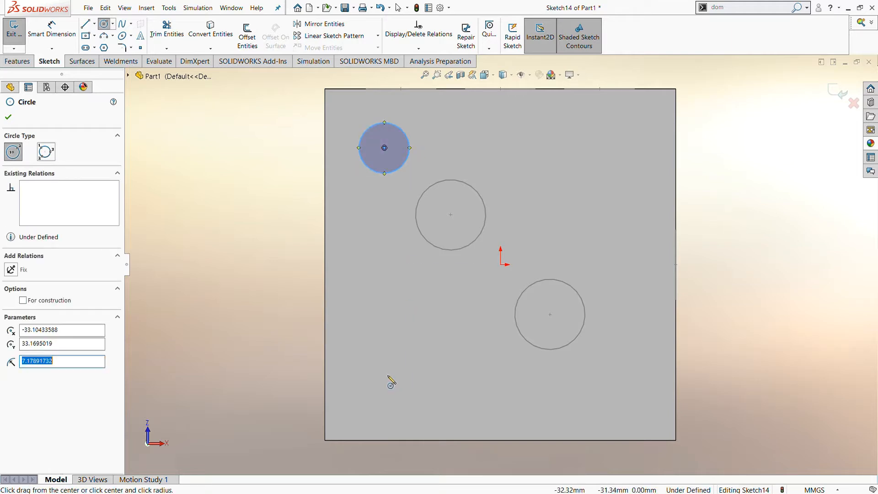
left_click_drag(419, 359, 402, 351)
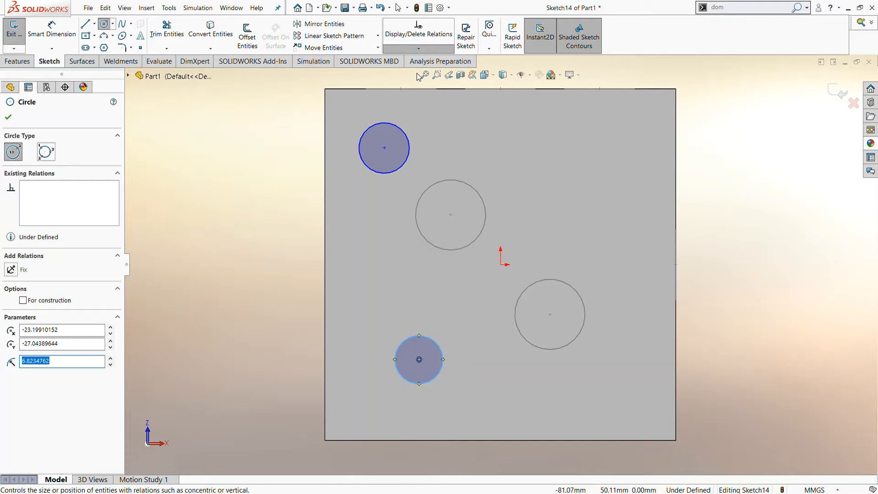
key("Escape")
left_click(386, 159)
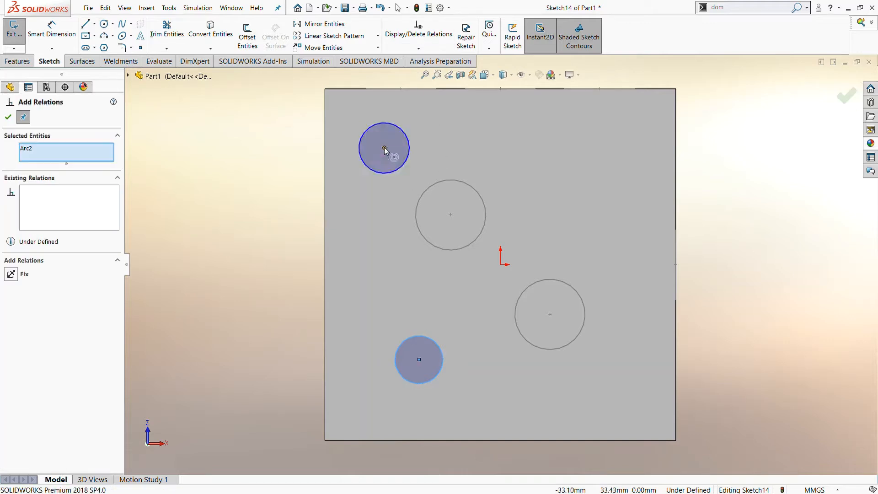
left_click(384, 148)
left_click(419, 360)
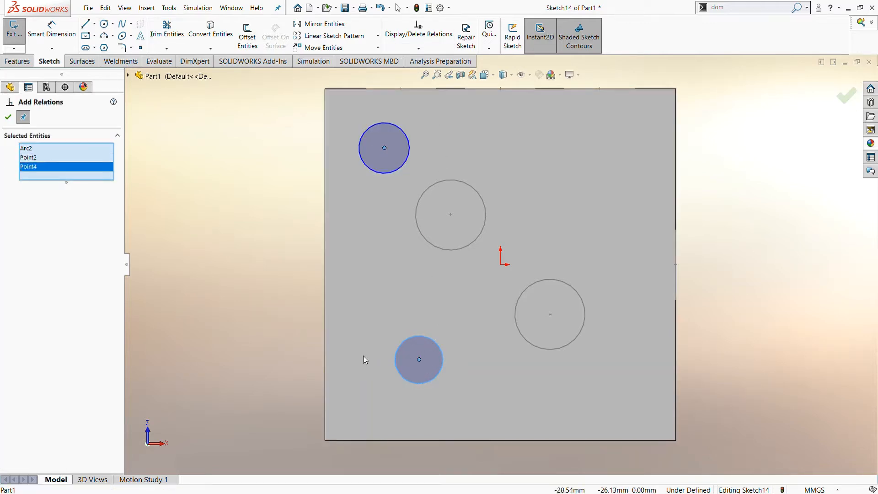
right_click(41, 152)
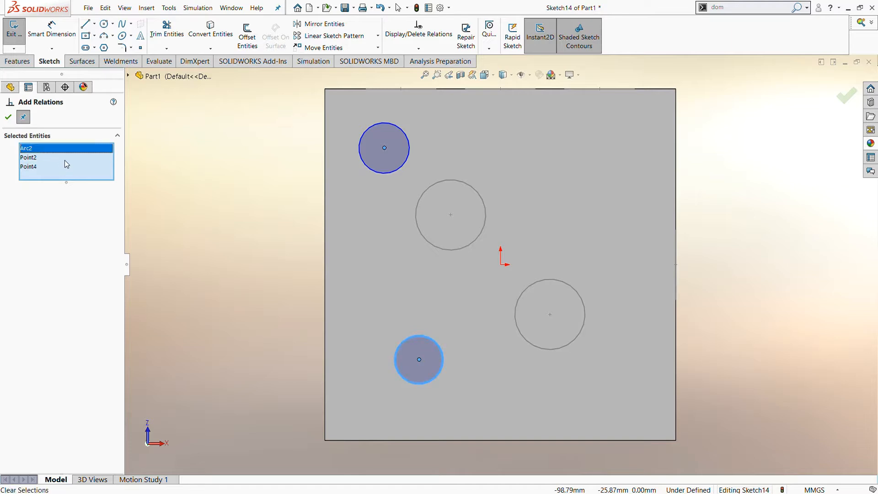
left_click(64, 160)
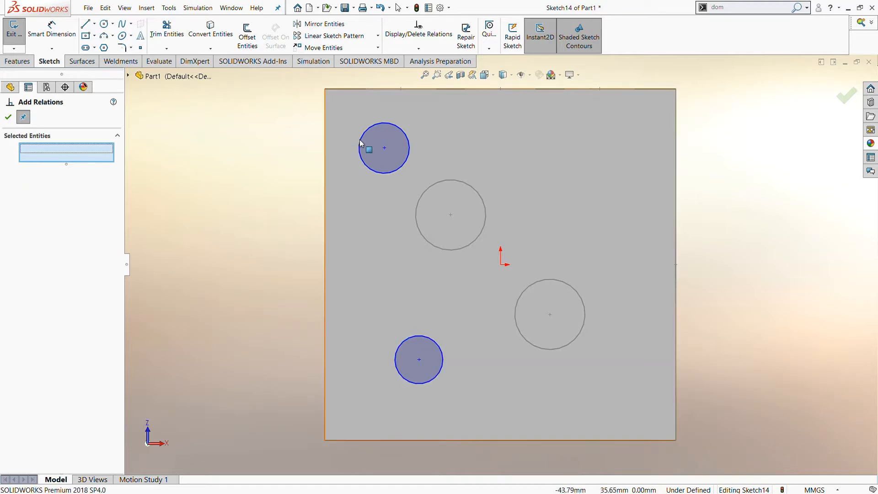
Add a Vertical relation between the two new circles' centres and an Equal relation between the circles.
left_click(384, 148)
left_click(419, 360)
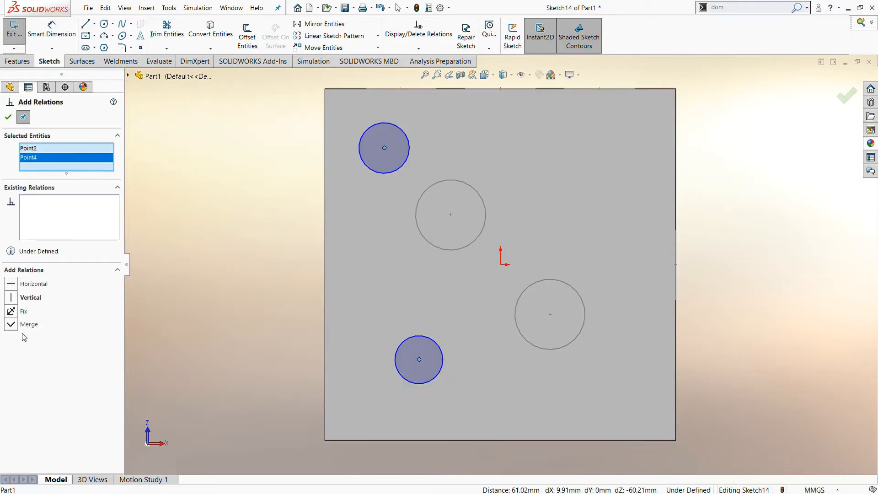
left_click(11, 298)
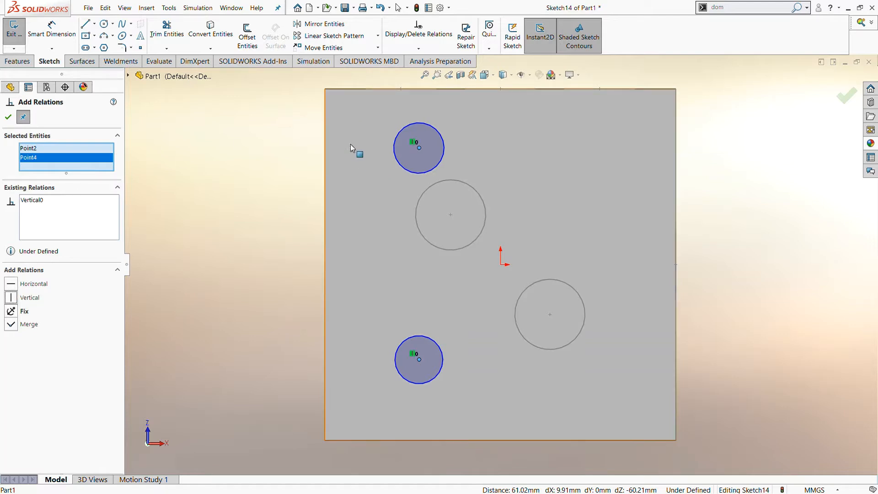
left_click(397, 158)
left_click(421, 344)
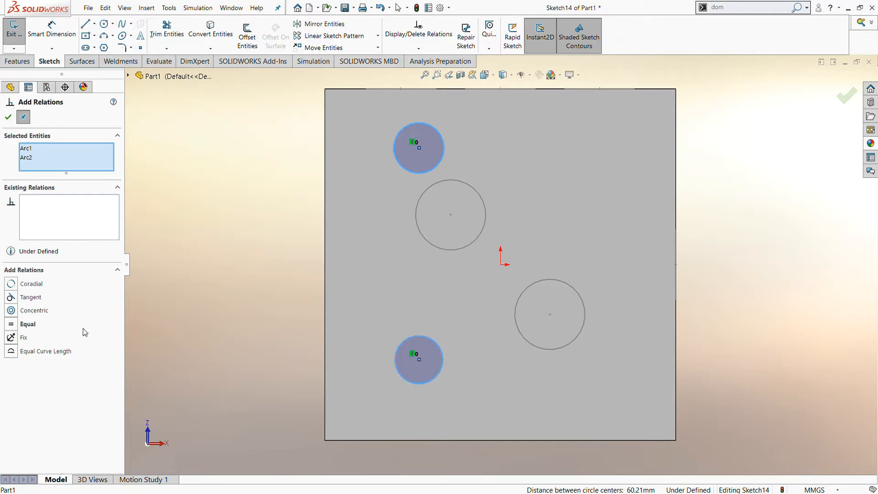
left_click(12, 323)
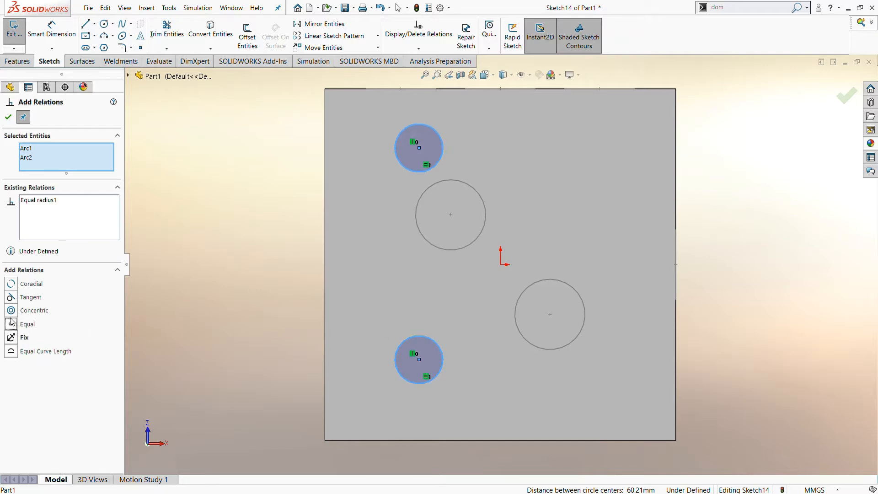
left_click(8, 117)
Dimension the upper circle's centre to 20 mm from the bottom face's left edge.
left_click(52, 30)
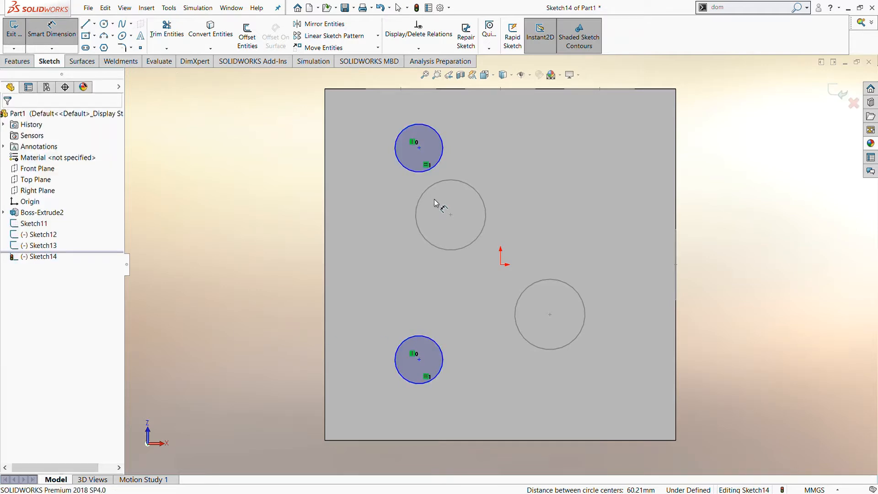
left_click(326, 201)
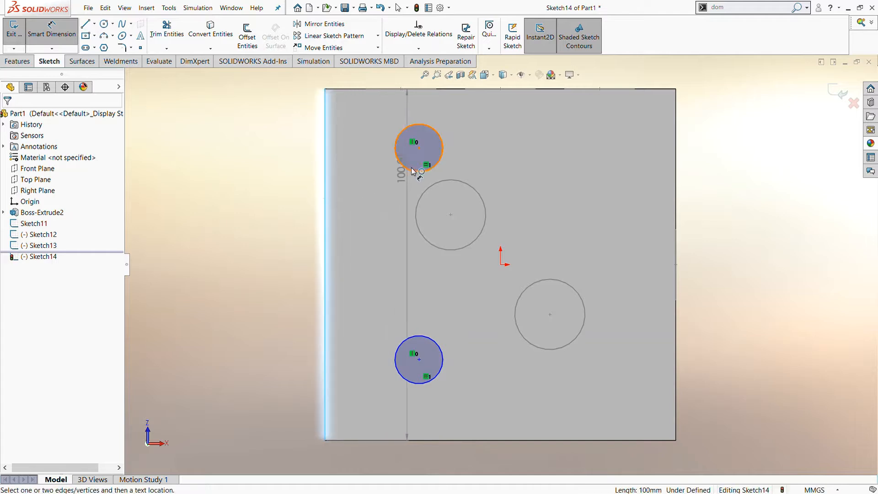
left_click(419, 148)
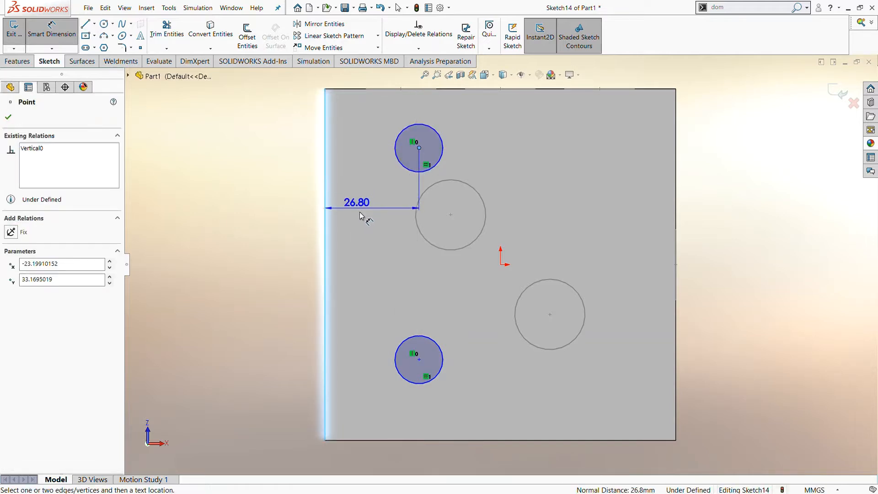
left_click(377, 222)
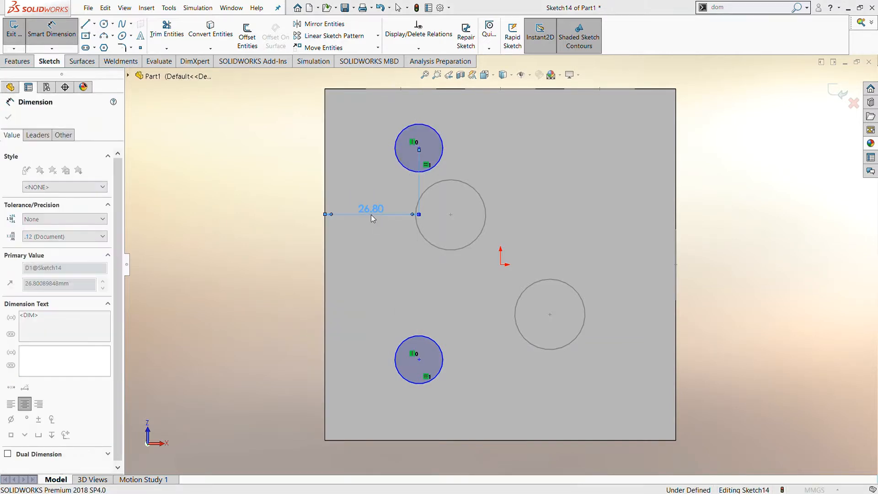
type("20")
key("Return")
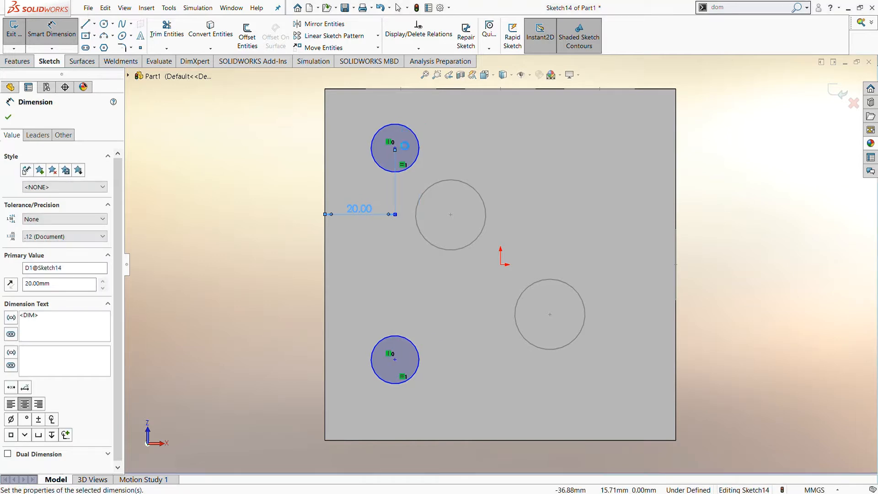
Dimension the upper circle's centre to 20 mm from the bottom face's upper edge.
left_click(394, 148)
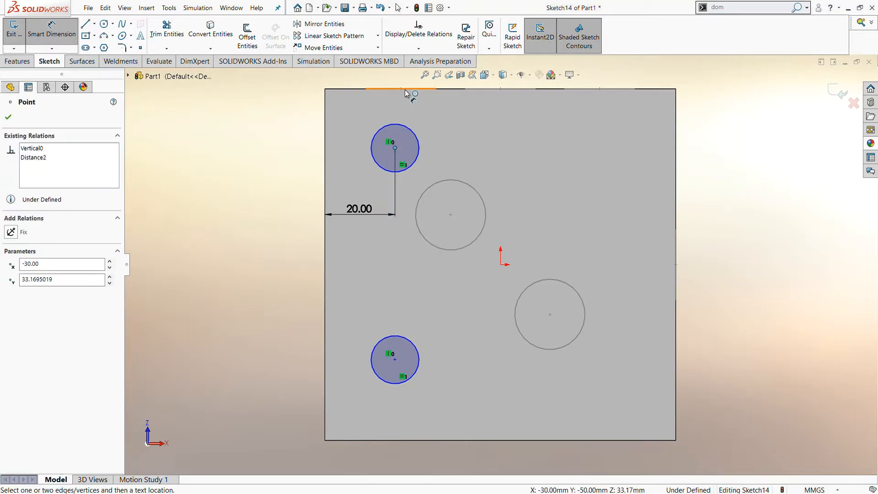
left_click(405, 89)
left_click(296, 121)
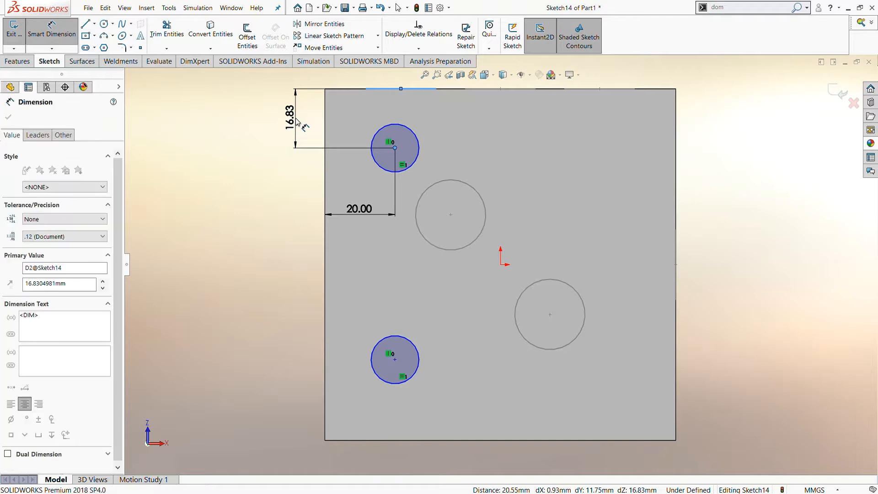
type("20")
key("Return")
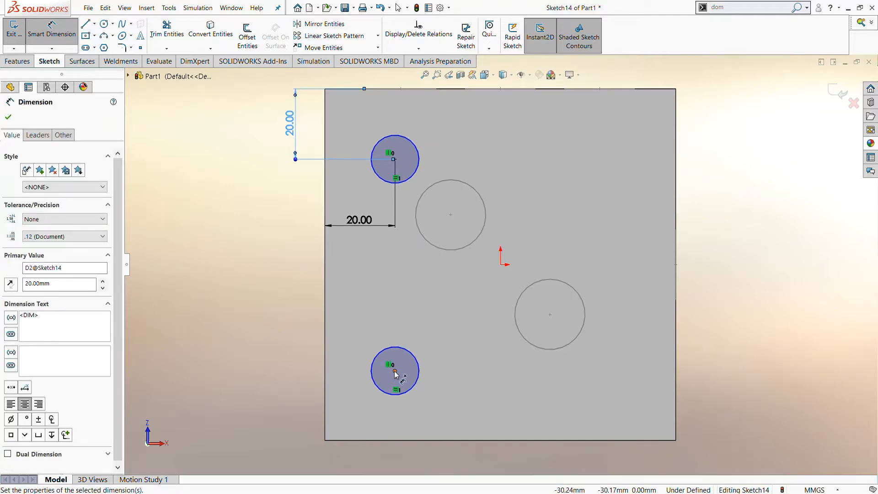
Dimension the lower circle's centre to 20 mm from the bottom face's lower edge.
left_click(395, 371)
left_click(401, 440)
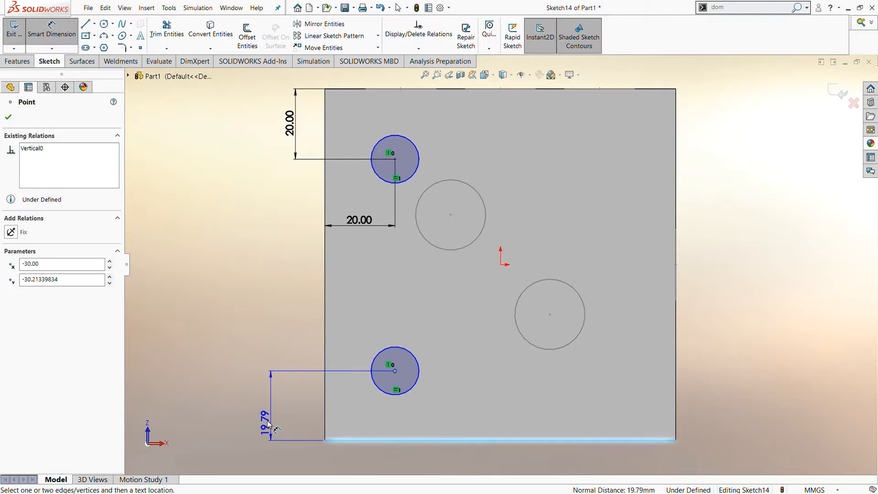
left_click(268, 424)
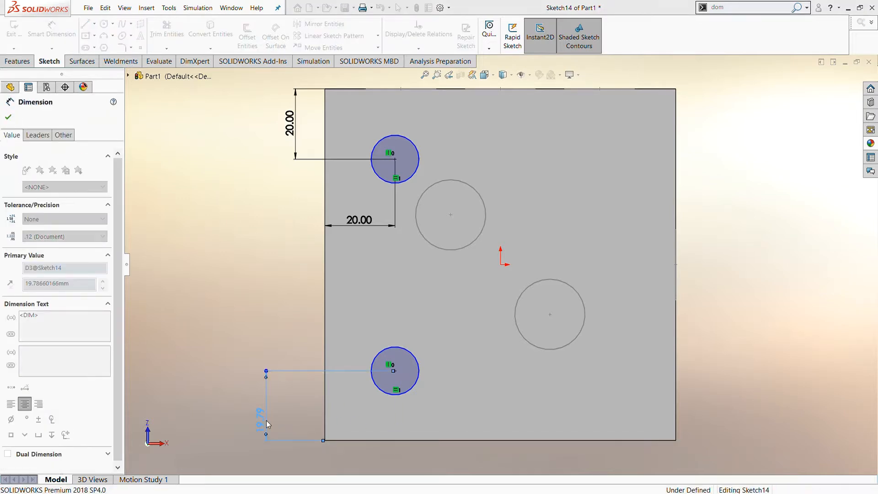
type("20")
key("Return")
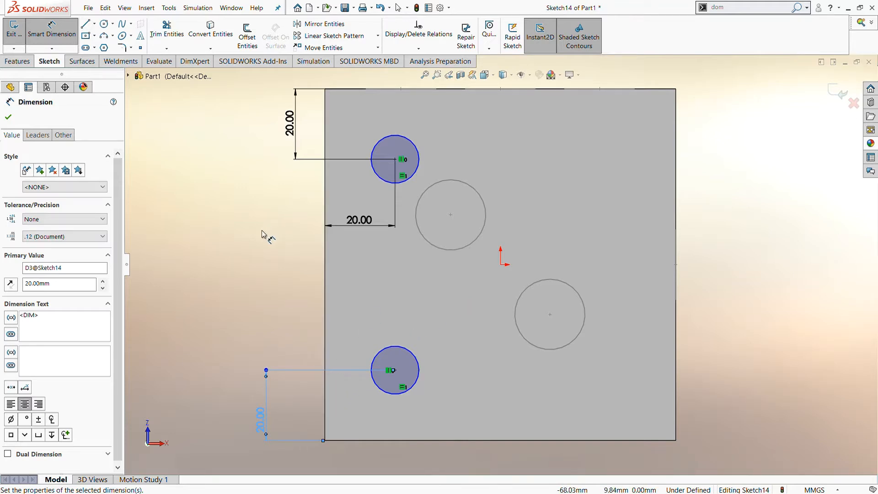
Dimension the upper circle's diameter to 20 mm and finish dimensioning.
left_click(378, 178)
left_click(255, 201)
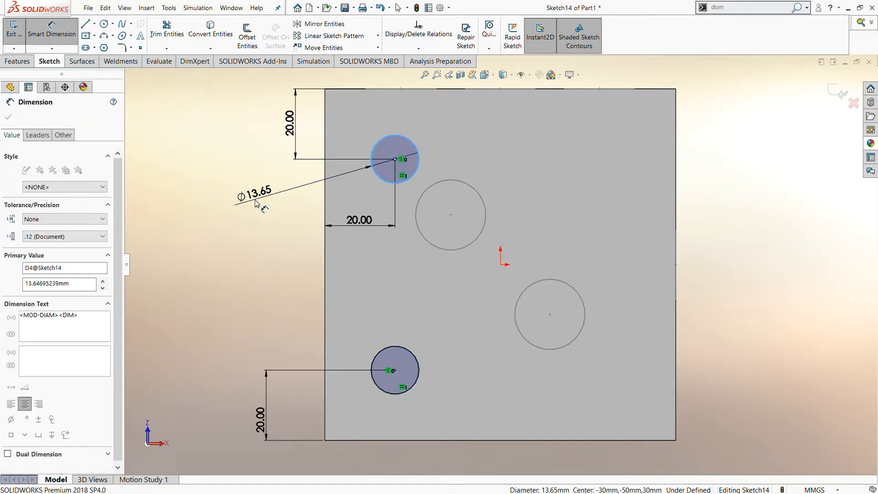
type("20")
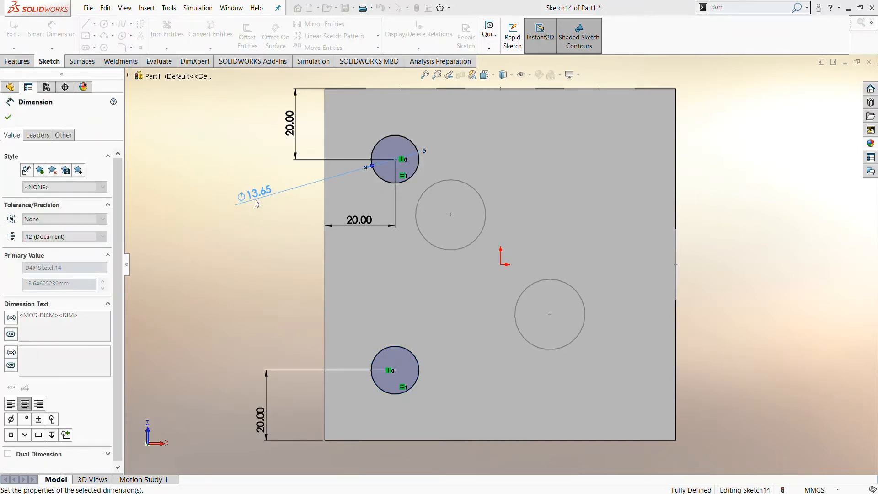
key("Return")
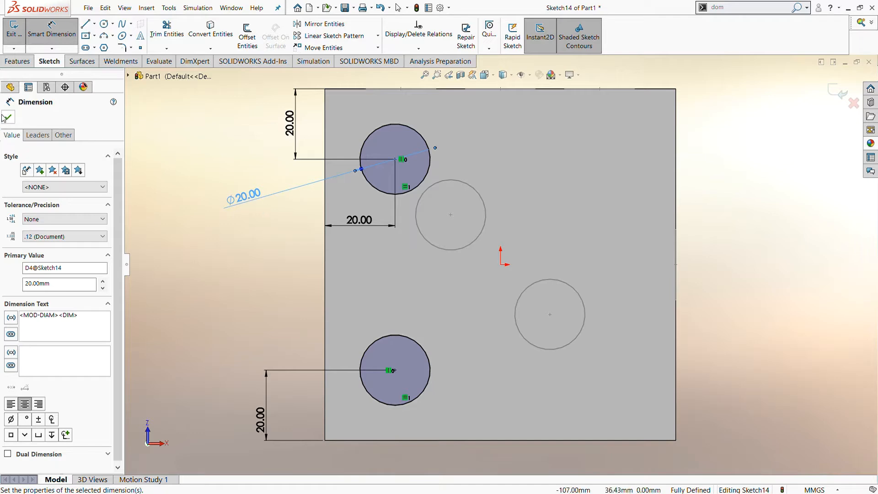
left_click(7, 117)
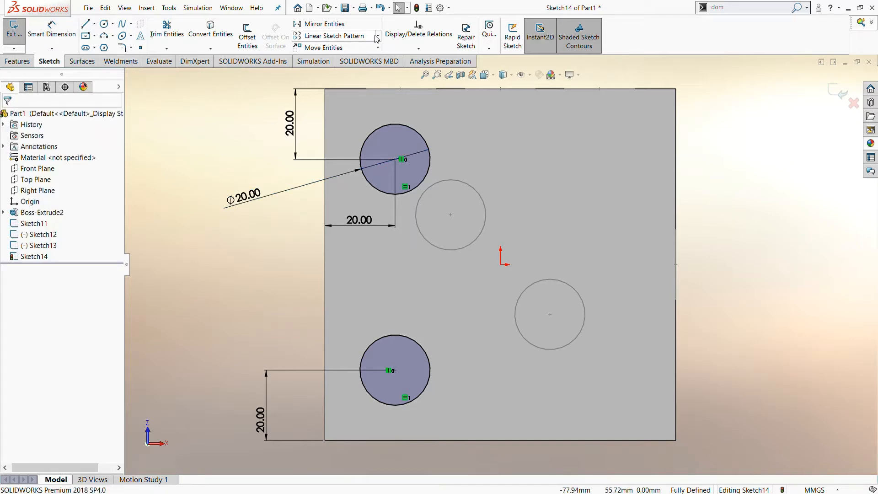
Mirror both circles about the Right Plane and exit the bottom face's sketch.
left_click(319, 24)
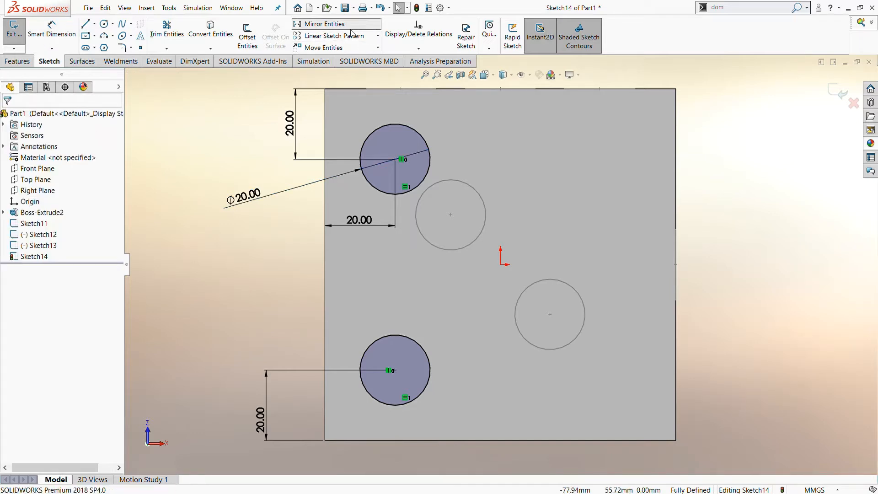
left_click(394, 127)
left_click(393, 336)
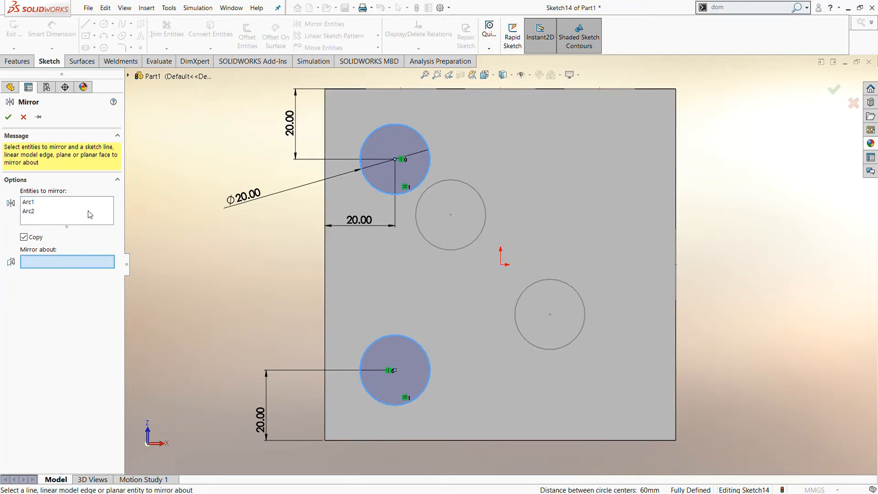
left_click(174, 76)
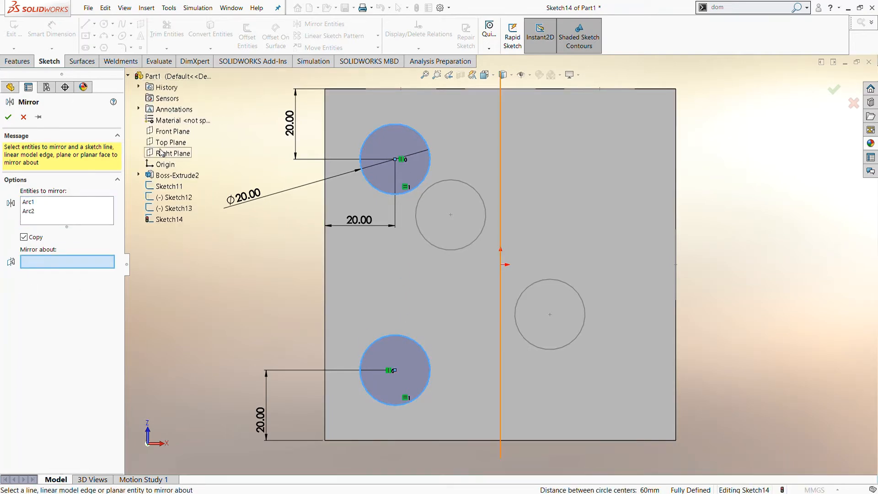
left_click(172, 154)
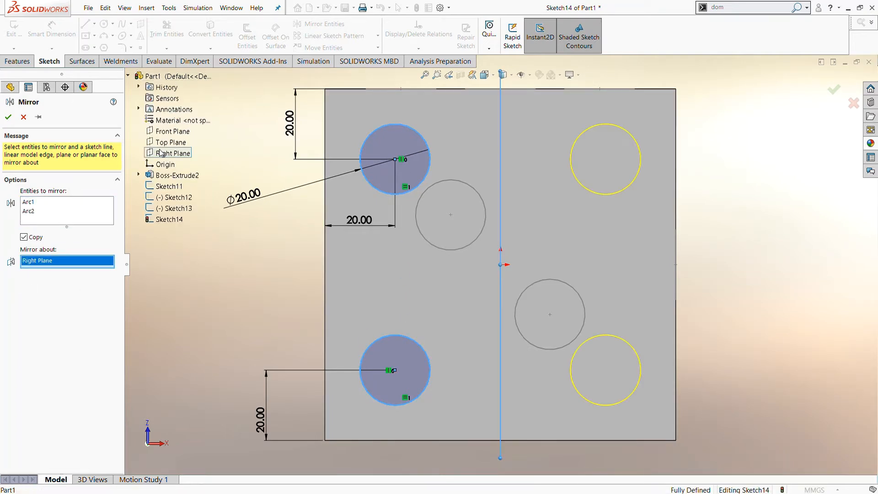
left_click(8, 117)
left_click(837, 91)
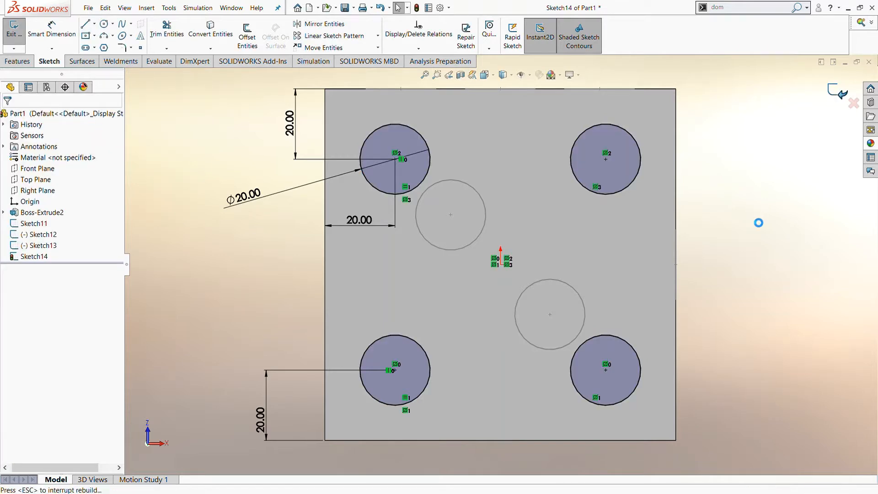
Start a sketch on the cube's back face, opposite the three-pip face, and view it straight on.
scroll(752, 216, "up", 2)
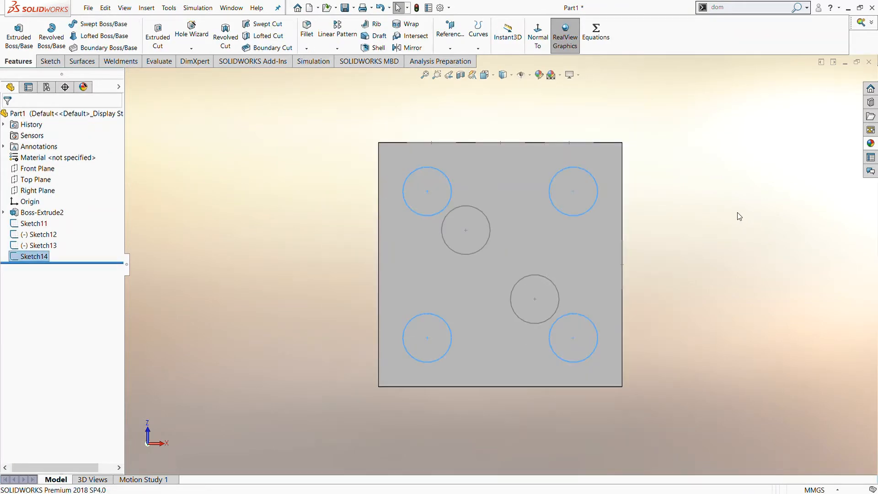
left_click(739, 216)
mouse_move(721, 218)
middle_mouse_down()
mouse_move(729, 229)
mouse_move(619, 365)
mouse_move(677, 272)
mouse_move(712, 177)
middle_mouse_up()
middle_click_drag(574, 366, 583, 264)
left_click(584, 294)
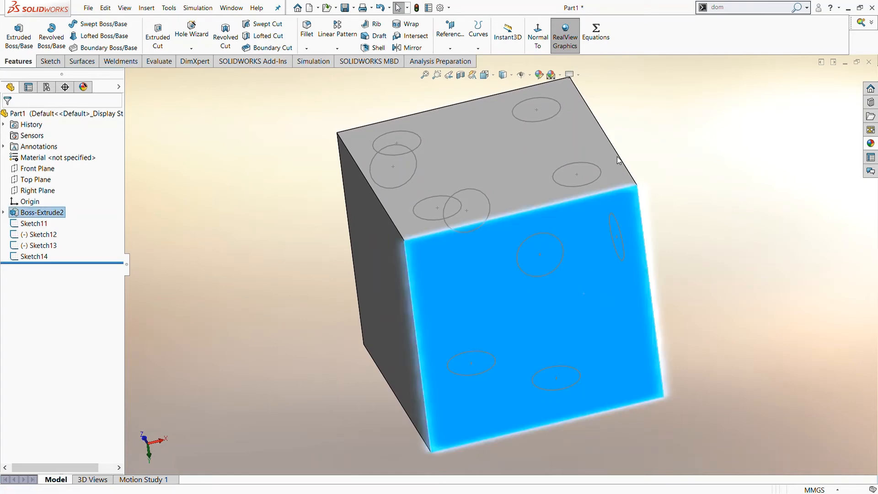
left_click(613, 120)
left_click(47, 267)
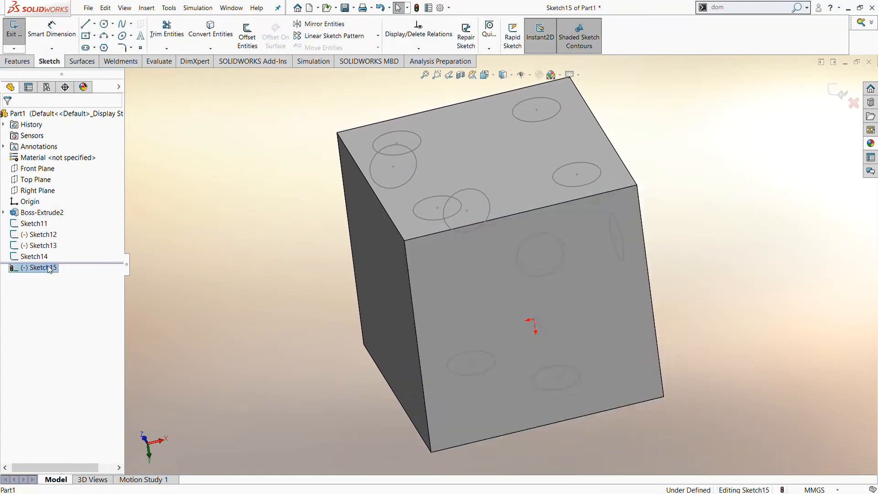
key("ctrl+8")
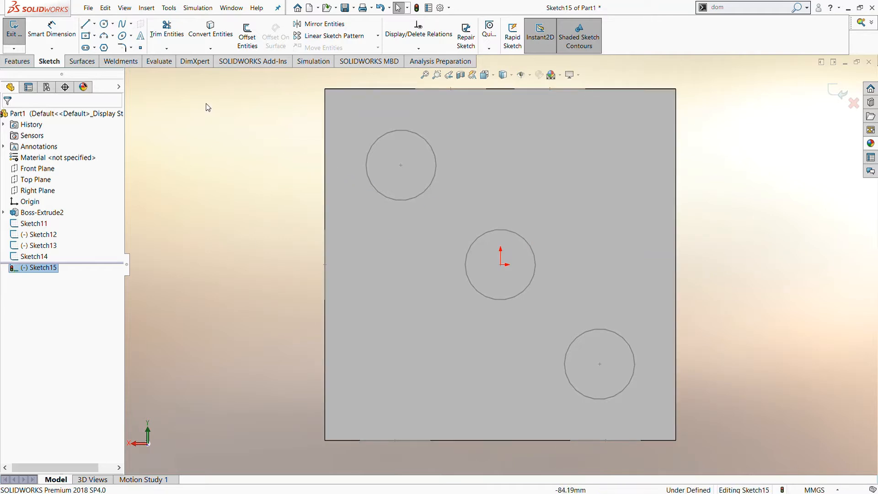
Convert the upper-left corner circle of the three-pip sketch into the back face's sketch.
left_click(104, 24)
left_click(210, 28)
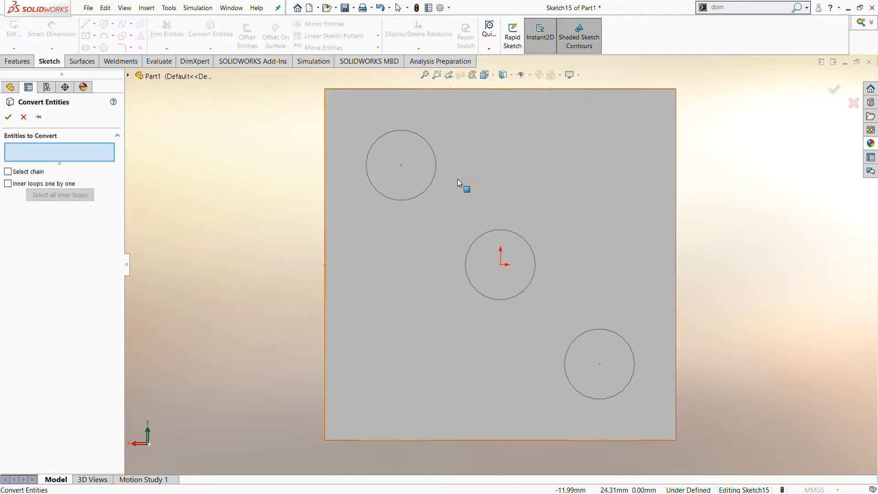
left_click(430, 147)
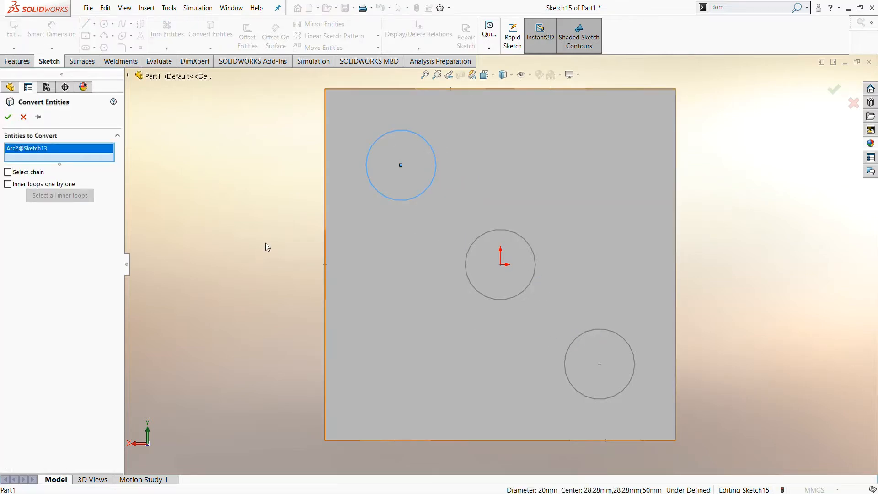
left_click(8, 117)
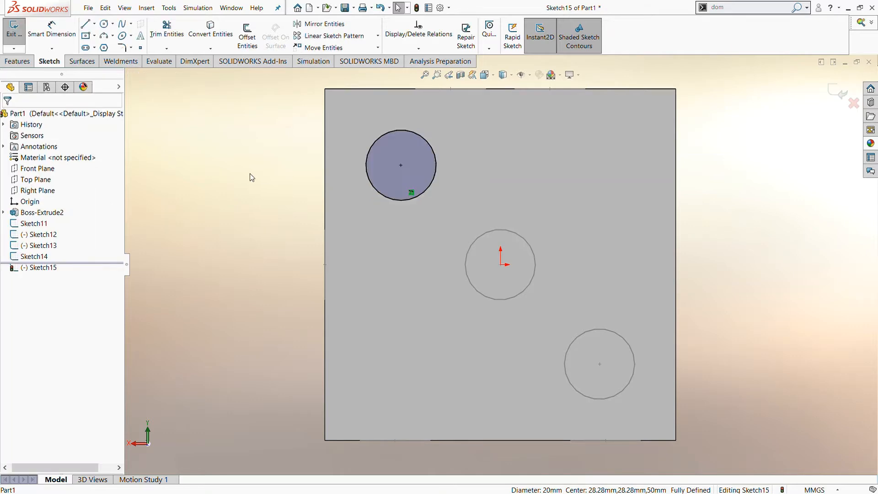
Mirror the converted corner circle about the Right Plane.
left_click(358, 29)
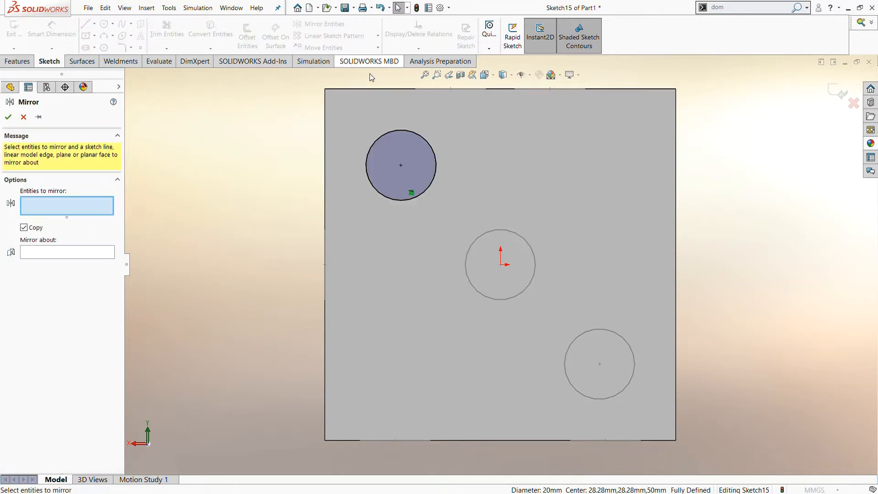
left_click(396, 133)
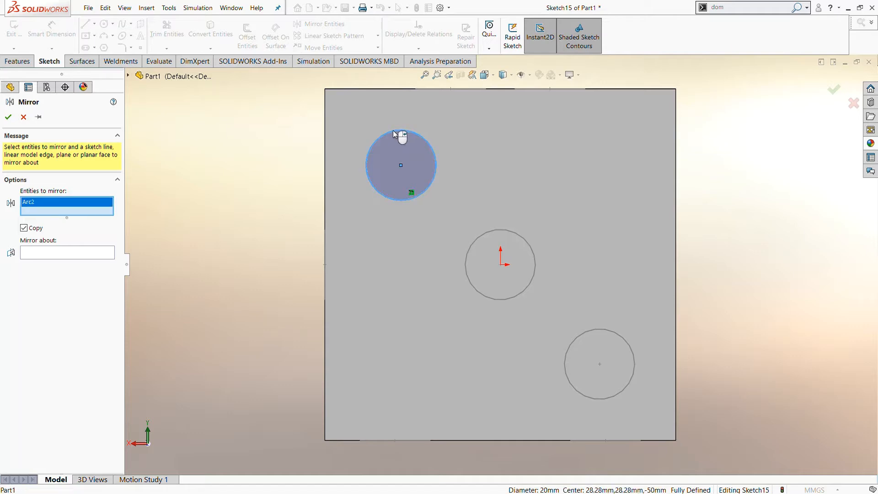
left_click(48, 256)
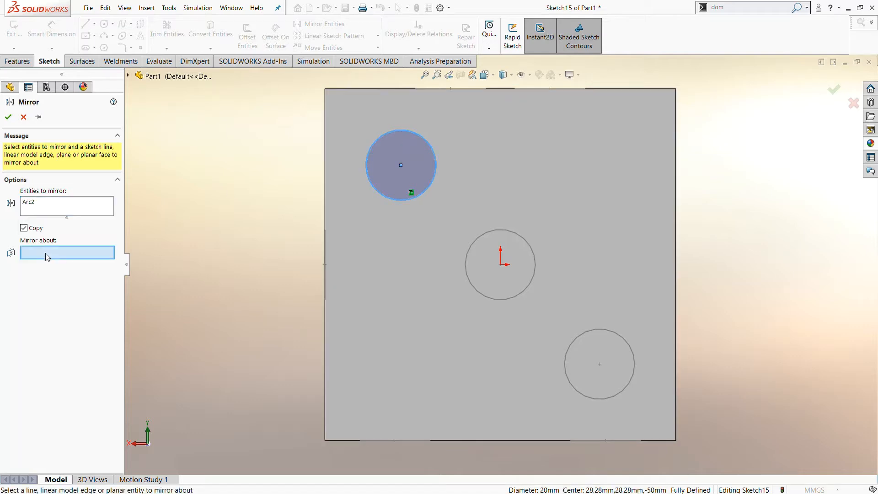
left_click(165, 76)
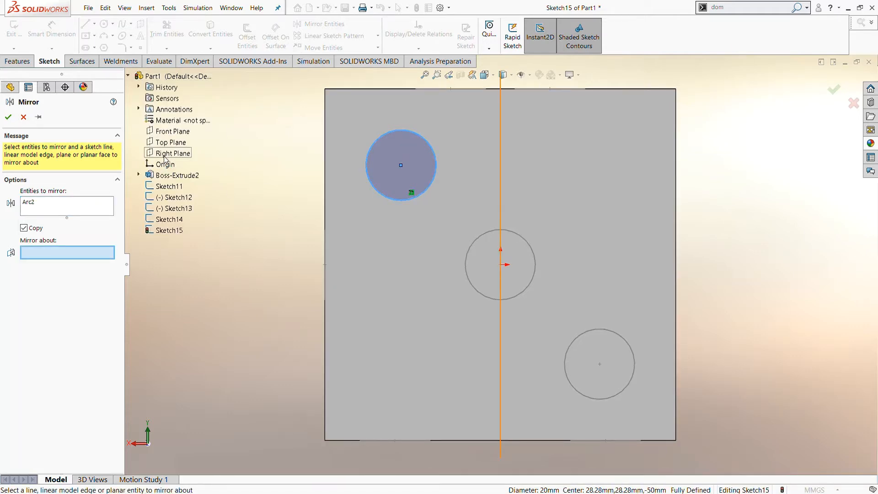
left_click(165, 158)
left_click(8, 117)
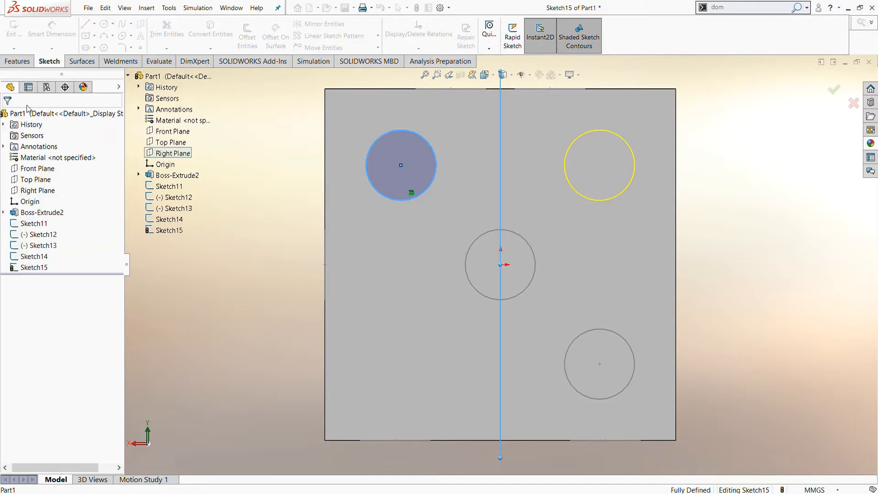
Mirror the two upper circles about the Top Plane to fill the lower corners.
left_click(355, 25)
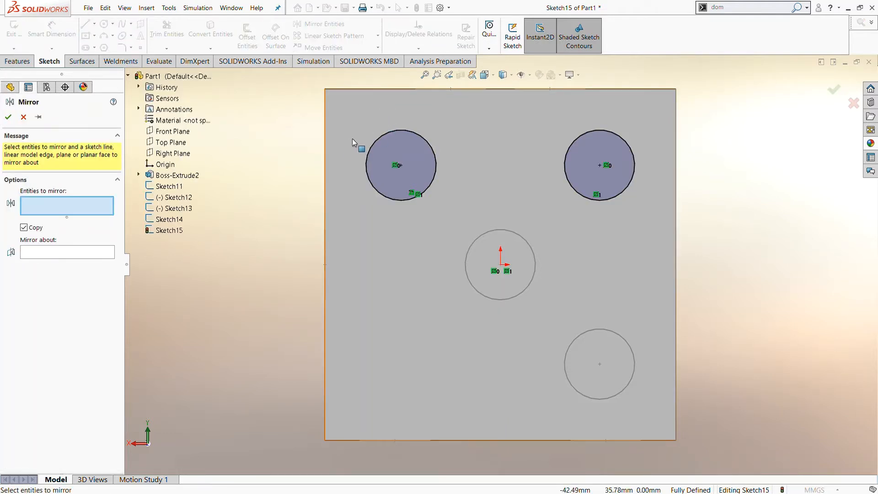
left_click(388, 133)
left_click(602, 131)
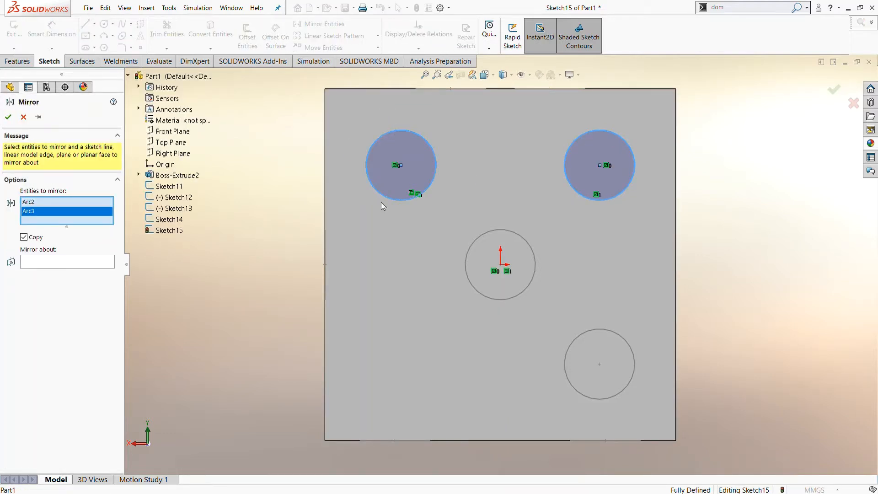
left_click(69, 261)
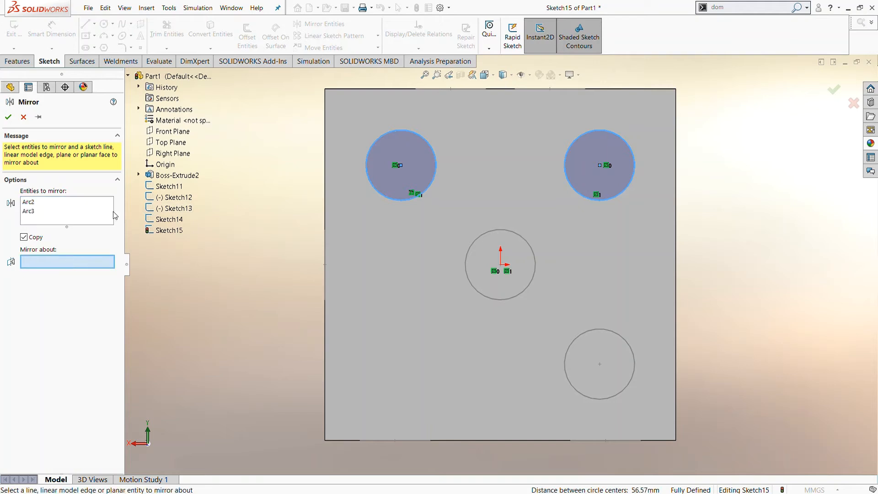
left_click(174, 142)
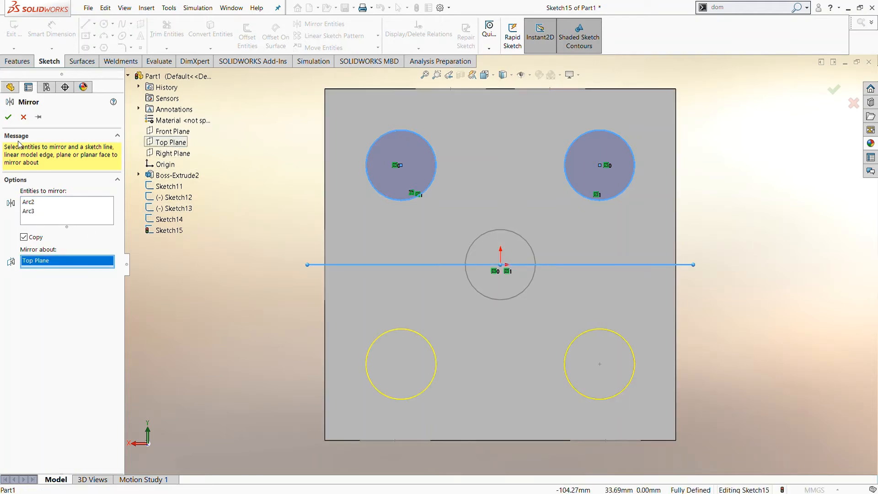
left_click(8, 118)
Convert the three-pip sketch's centre circle into the back face's sketch and exit the sketch.
left_click(211, 28)
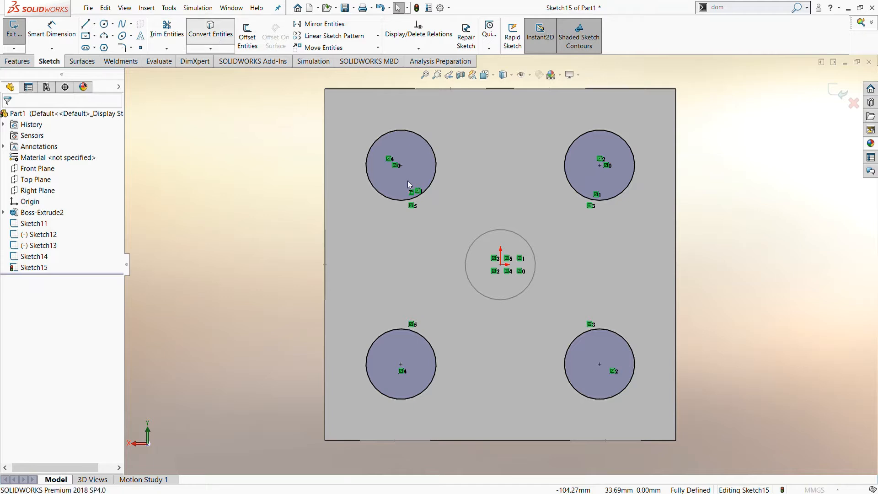
left_click(501, 230)
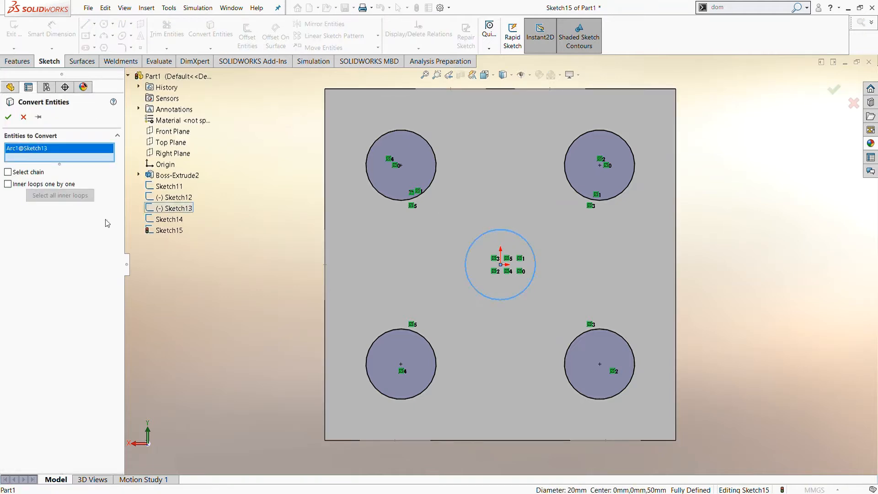
left_click(8, 117)
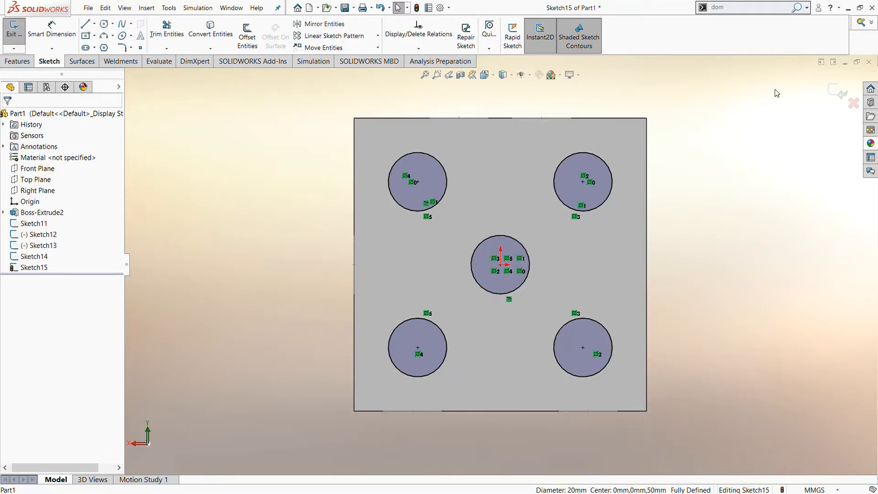
left_click(824, 91)
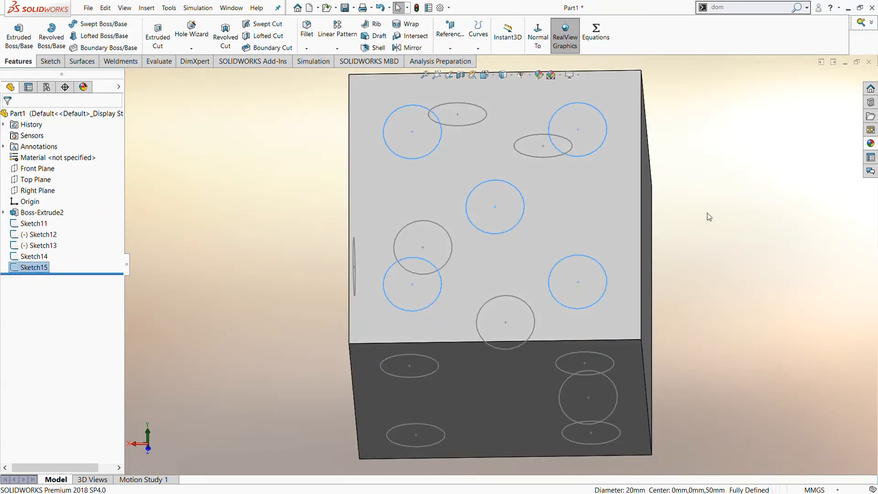
Start a new sketch on the cube's remaining blank side face, opposite the one-pip face.
middle_click_drag(724, 214, 686, 382)
left_click(602, 178)
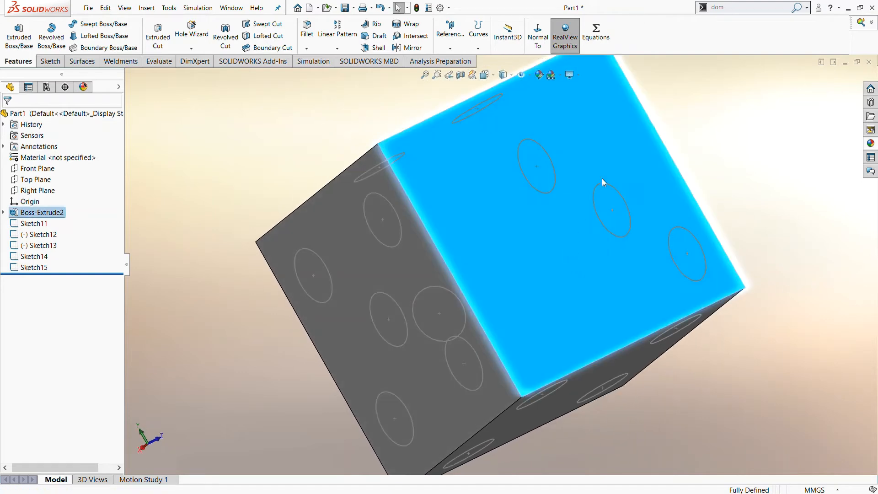
left_click(600, 106)
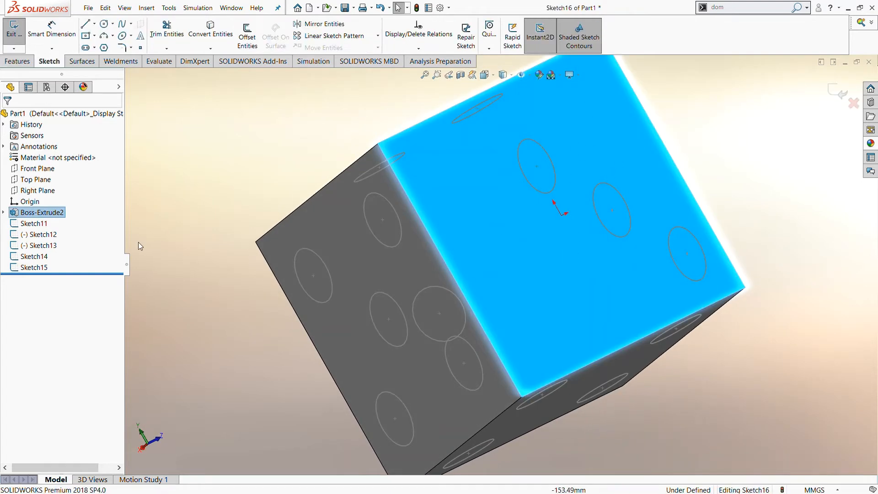
left_click(45, 280)
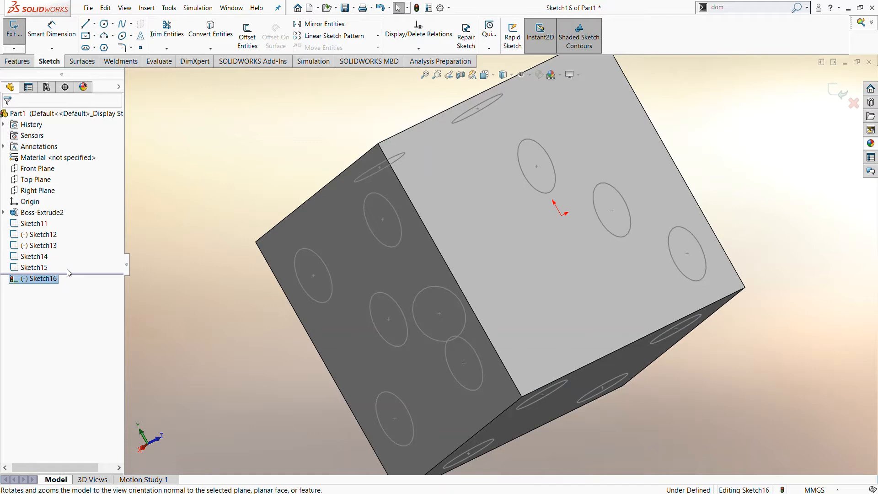
left_click(67, 268)
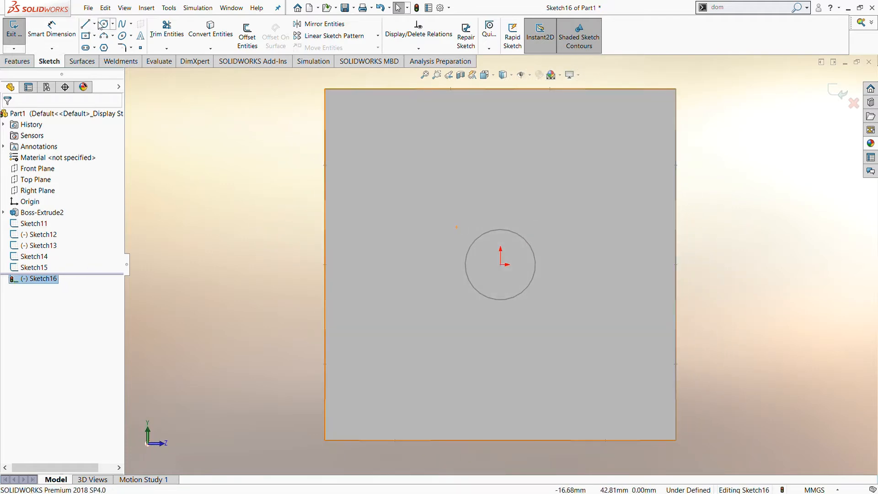
Sketch three circles, about 6 to 15 mm in radius, in a rough column near the face's left edge.
left_click(100, 24)
left_click(385, 143)
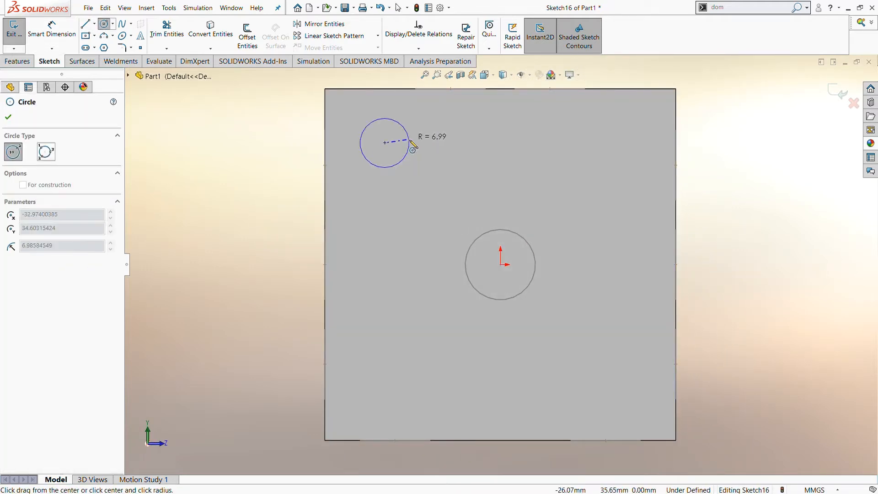
left_click(412, 142)
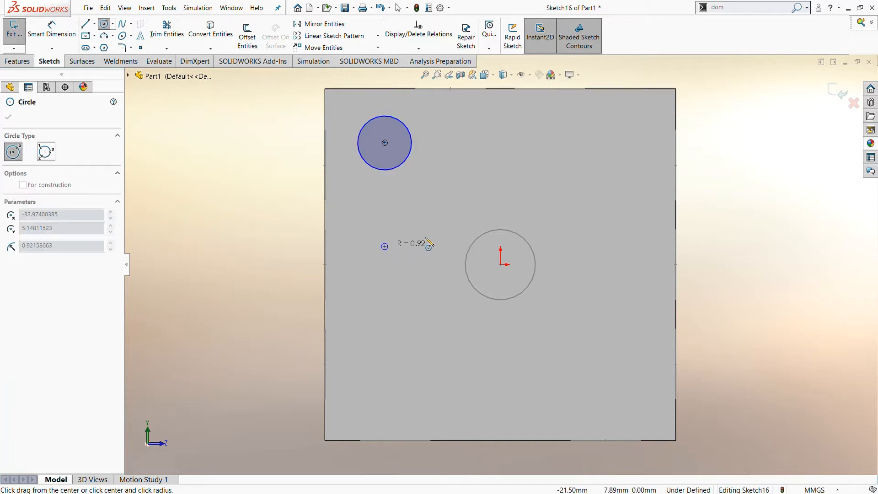
left_click(425, 237)
left_click(407, 288)
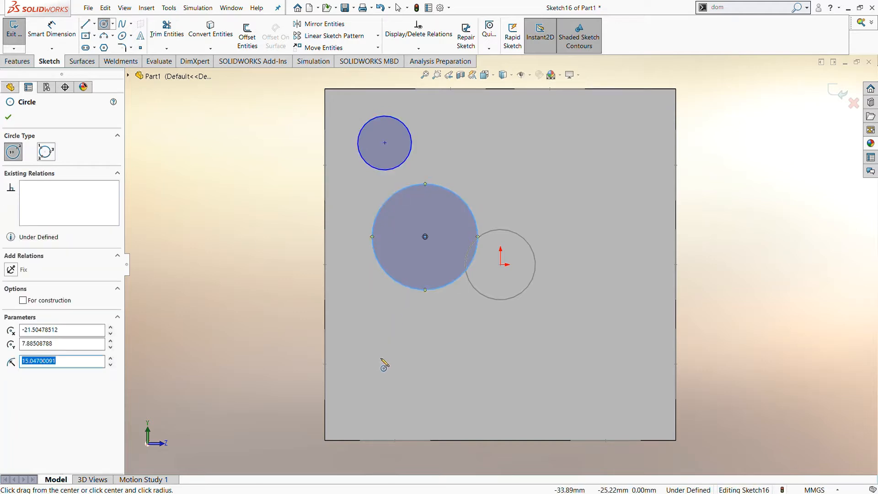
left_click(384, 389)
left_click(402, 378)
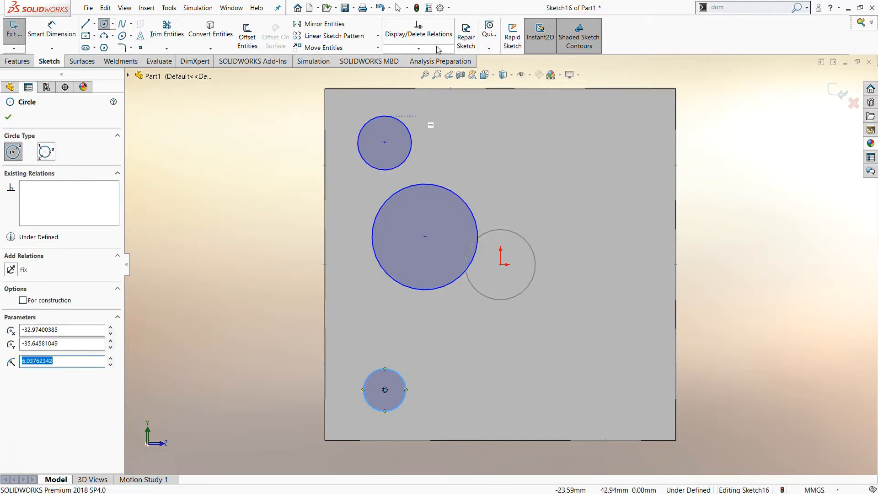
key("Escape")
Add an Equal relation between the three sketched circles.
left_click(407, 131)
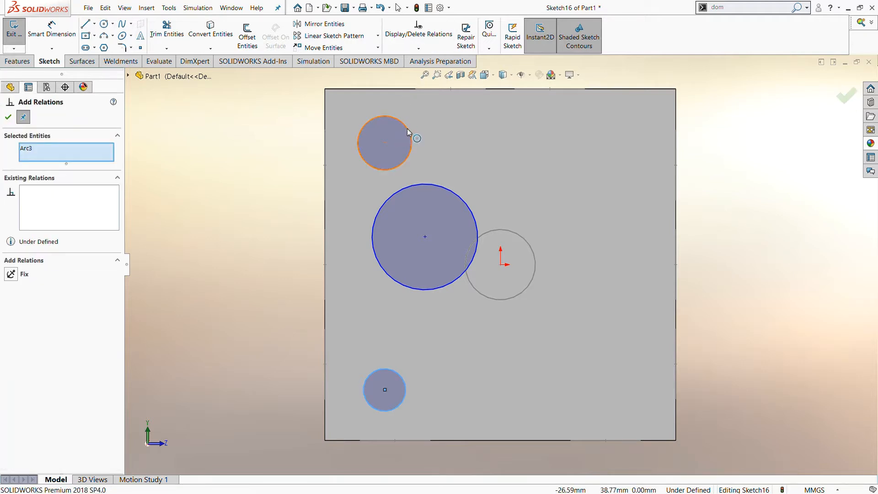
left_click(407, 128)
left_click(420, 185)
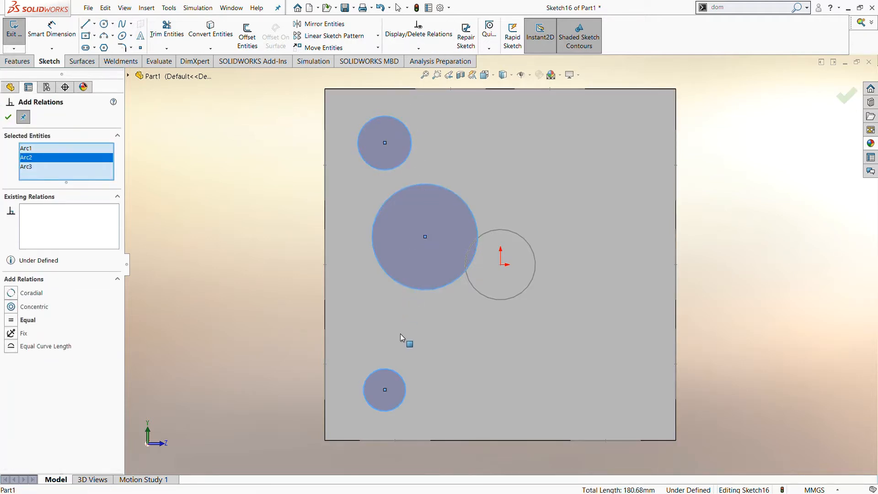
left_click(393, 369)
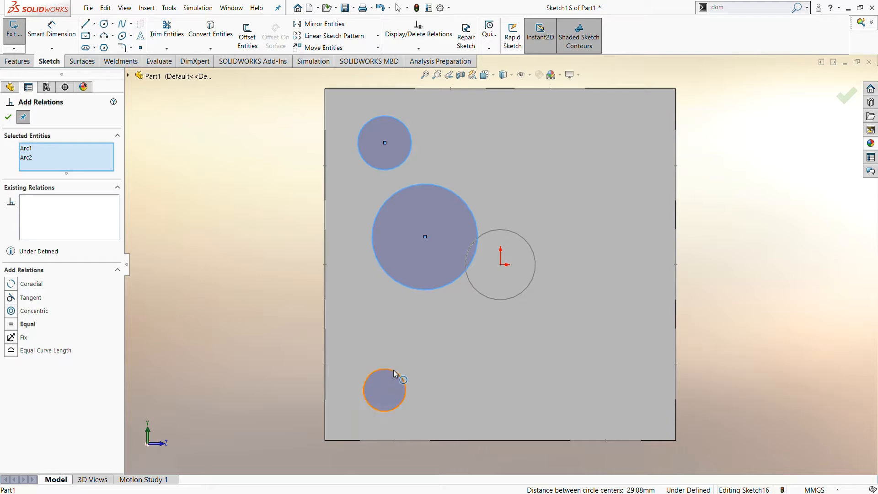
left_click(393, 369)
left_click(18, 320)
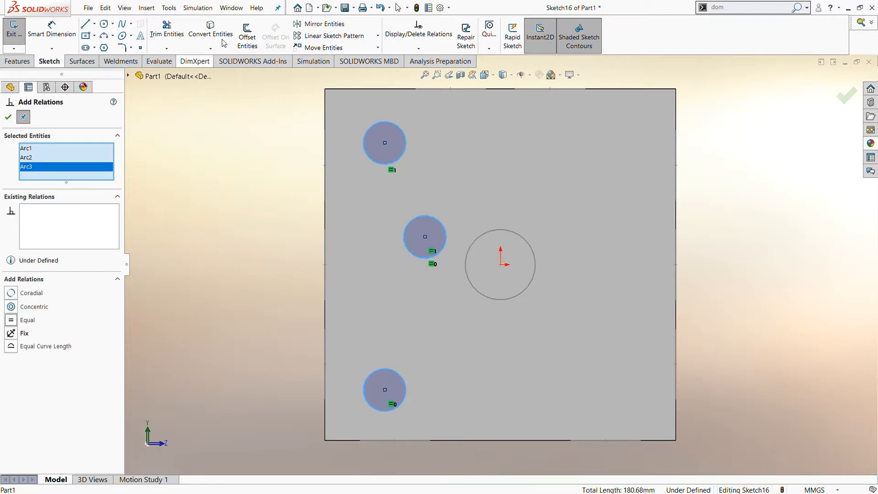
Add Vertical relations that align the middle and lower circle centres with the upper circle's centre.
left_click(384, 143)
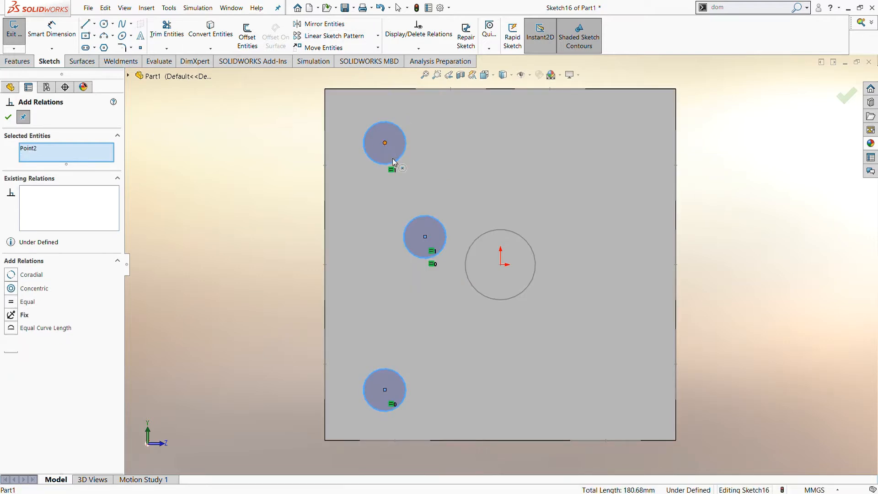
left_click(425, 237)
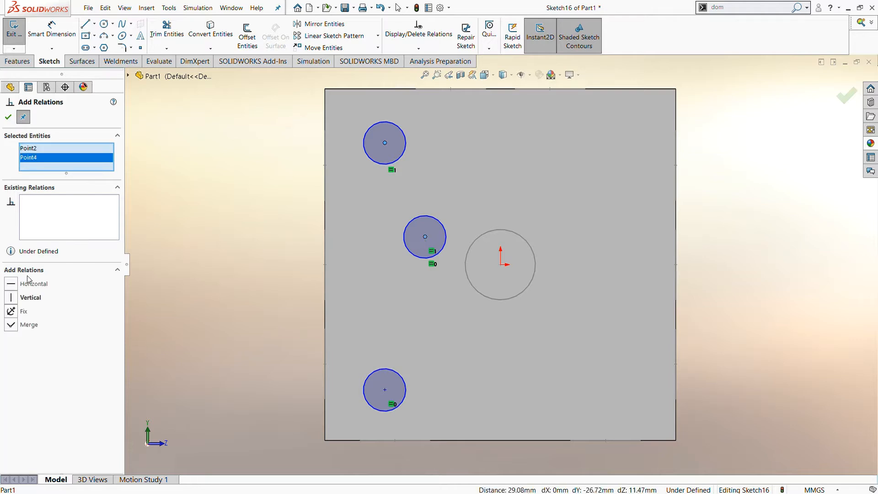
left_click(17, 299)
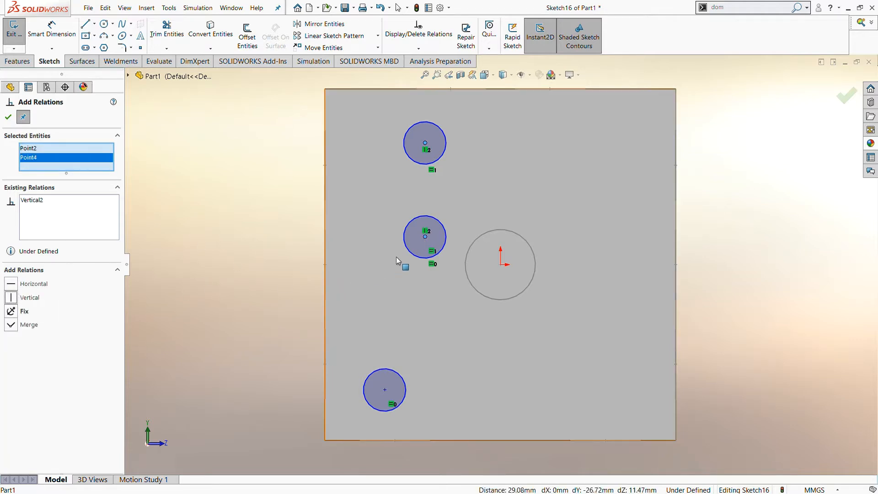
left_click(425, 237)
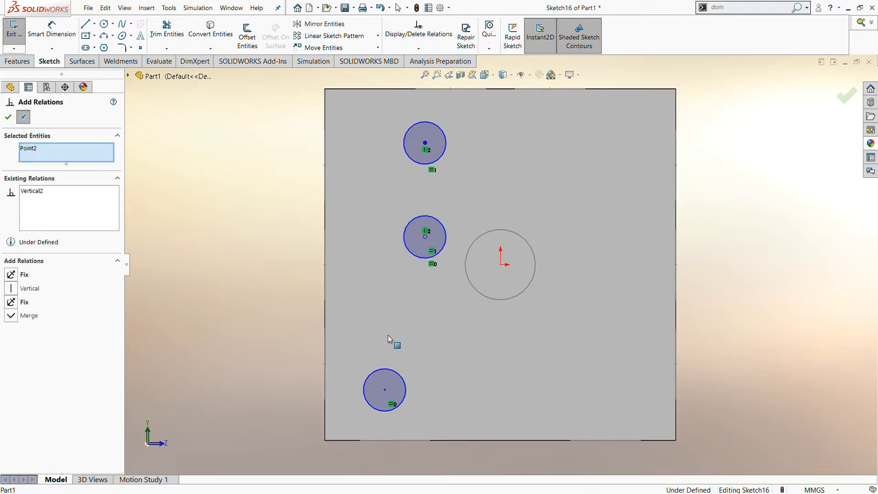
left_click(384, 390)
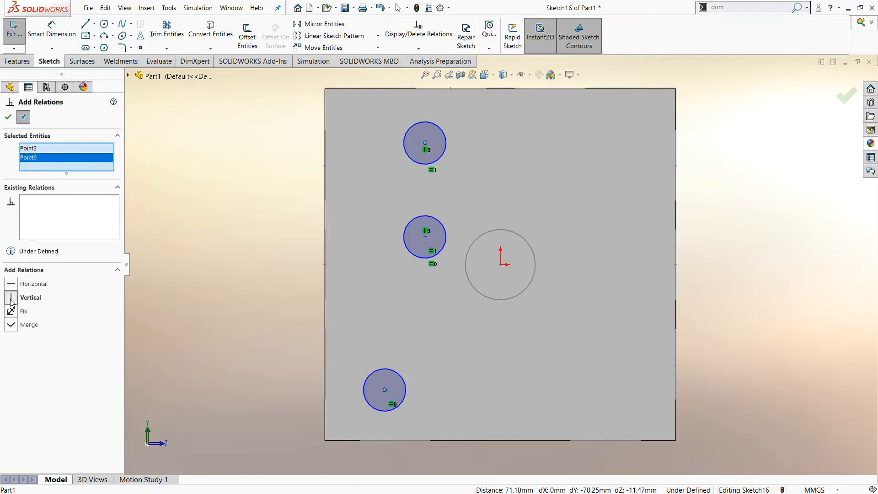
left_click(11, 298)
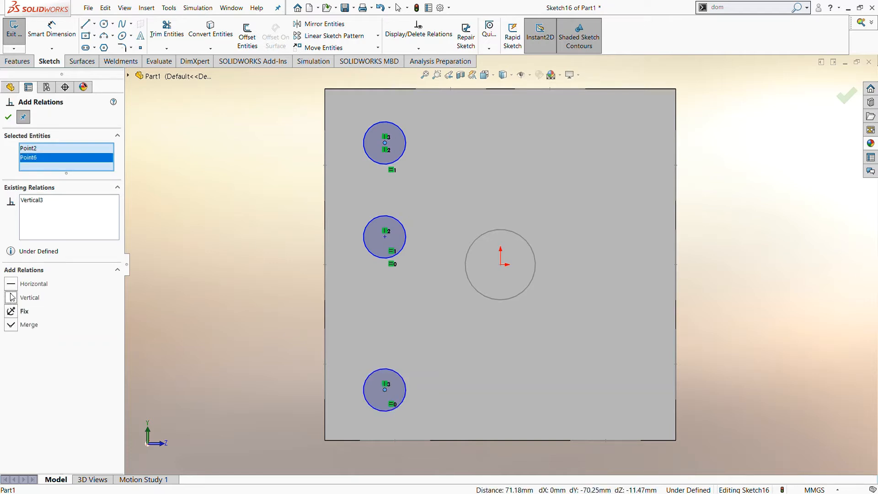
Add a Horizontal relation between the middle circle's centre and the origin.
left_click(385, 236)
left_click(502, 265)
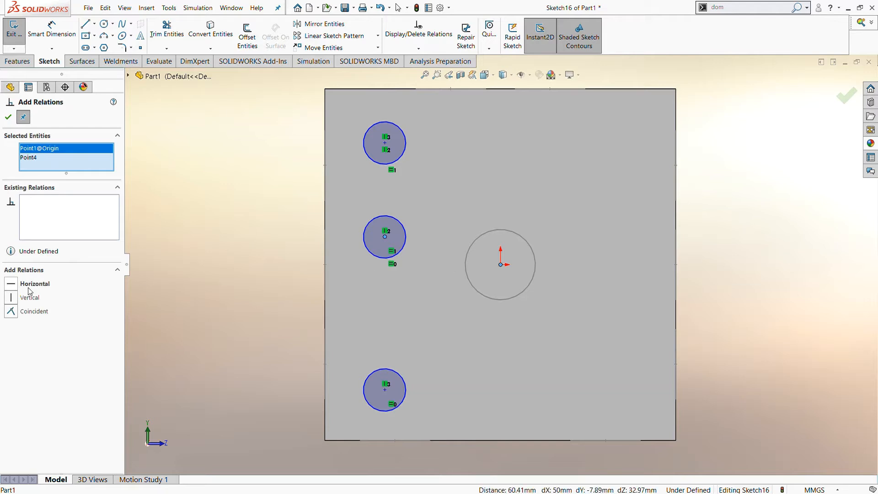
left_click(14, 285)
left_click(8, 117)
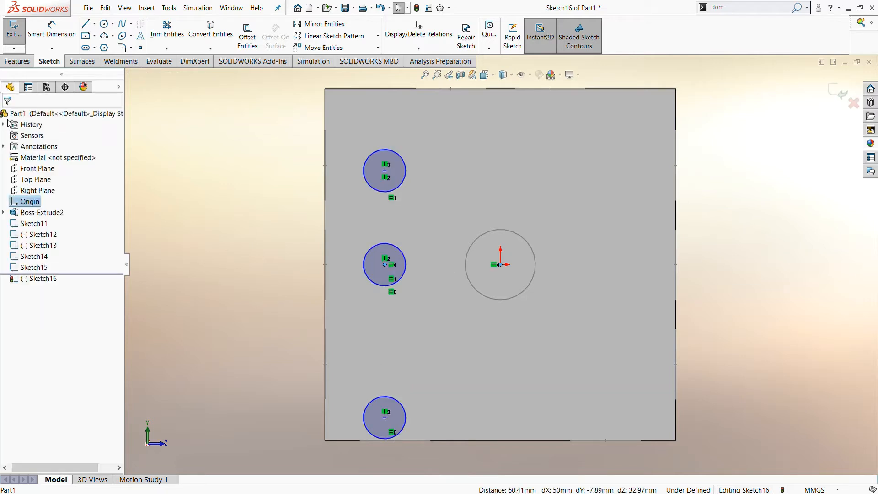
Dimension the upper circle's diameter as 20 mm.
left_click(52, 30)
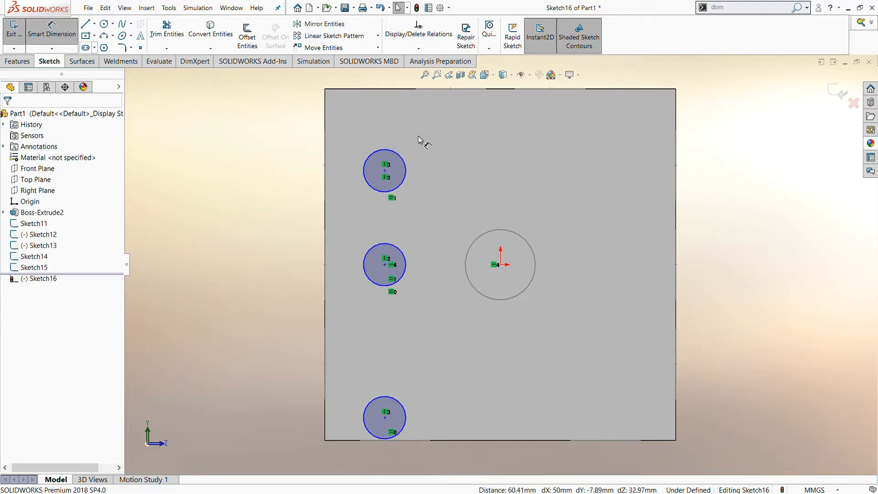
left_click(364, 168)
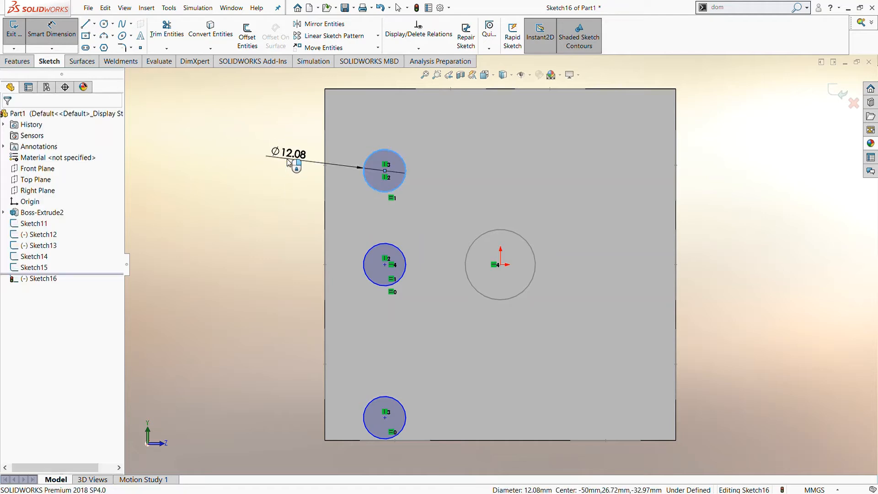
left_click(293, 160)
type("20")
key("Return")
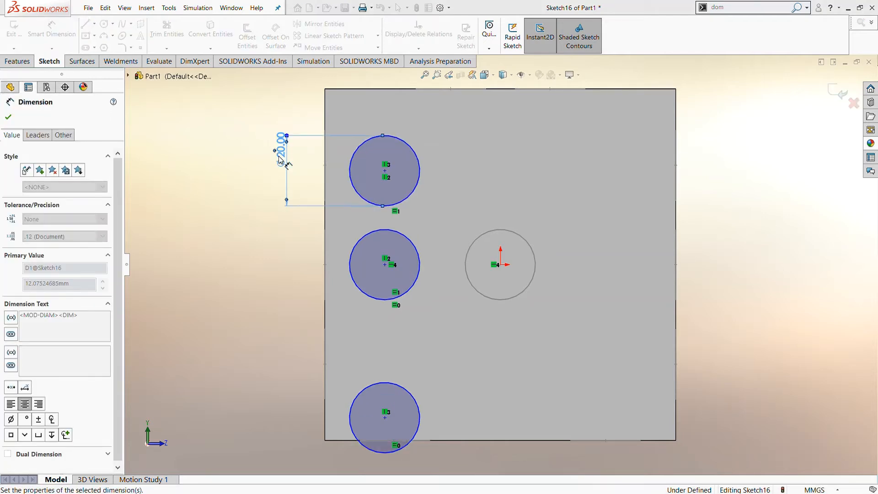
Dimension the lower circle's centre 20 mm from the face's bottom edge.
left_click(385, 418)
left_click(338, 440)
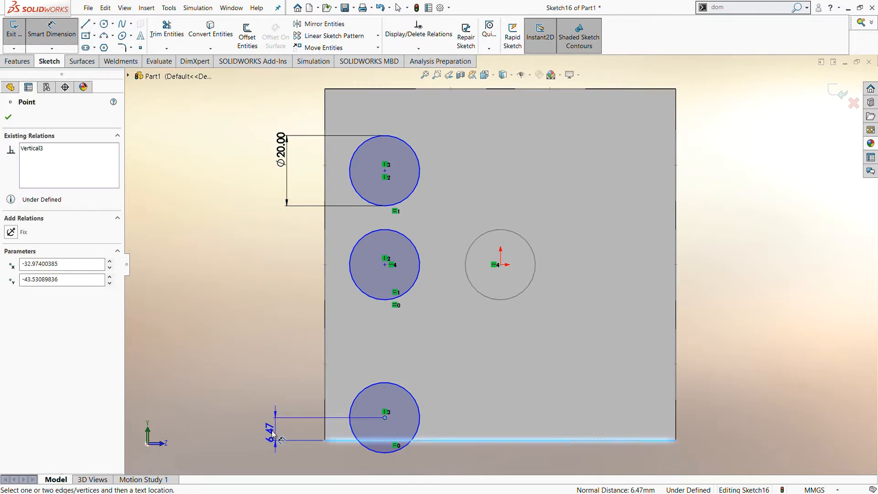
left_click(268, 432)
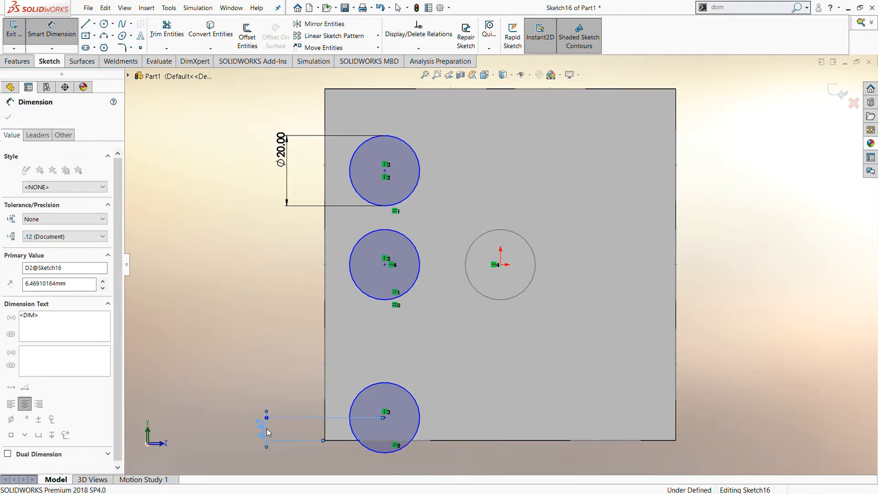
type("20")
key("Return")
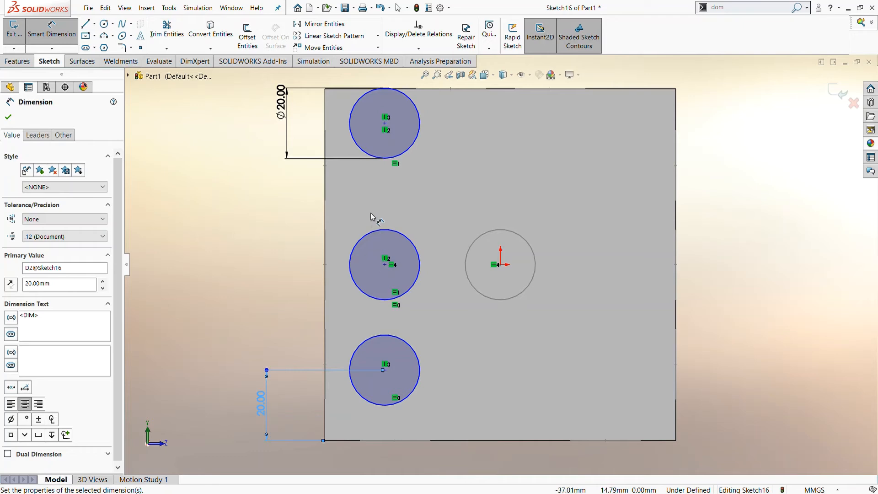
Dimension the upper circle's centre 20 mm from the face's top edge.
key("f")
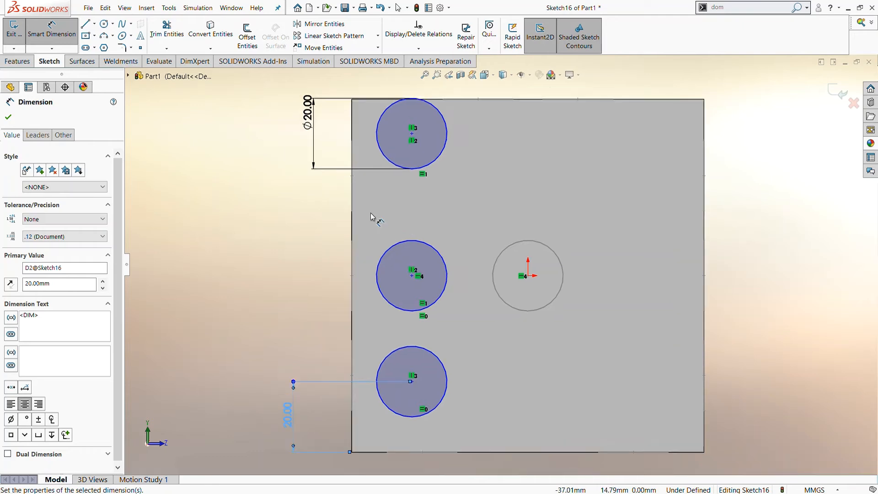
left_click(412, 134)
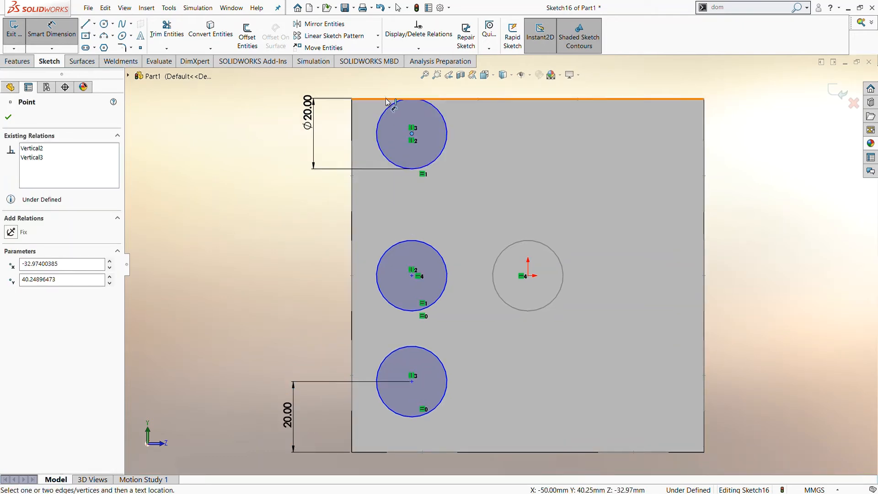
left_click(387, 102)
left_click(259, 117)
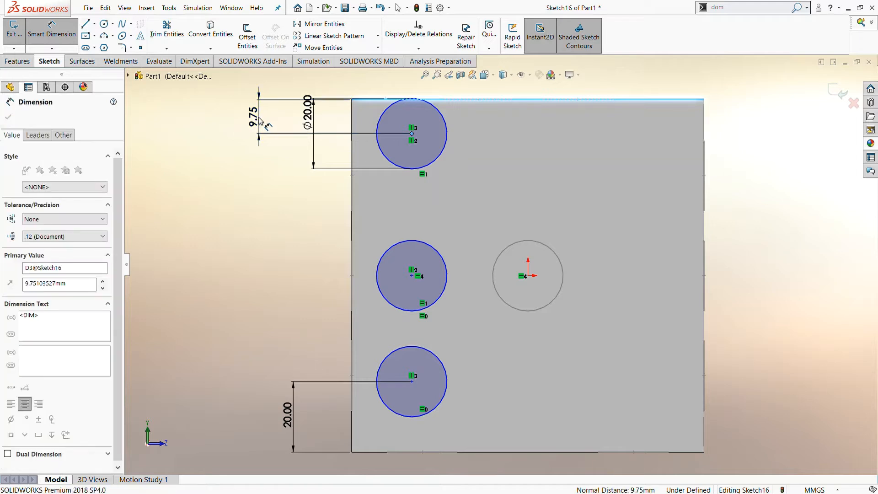
type("20")
key("Return")
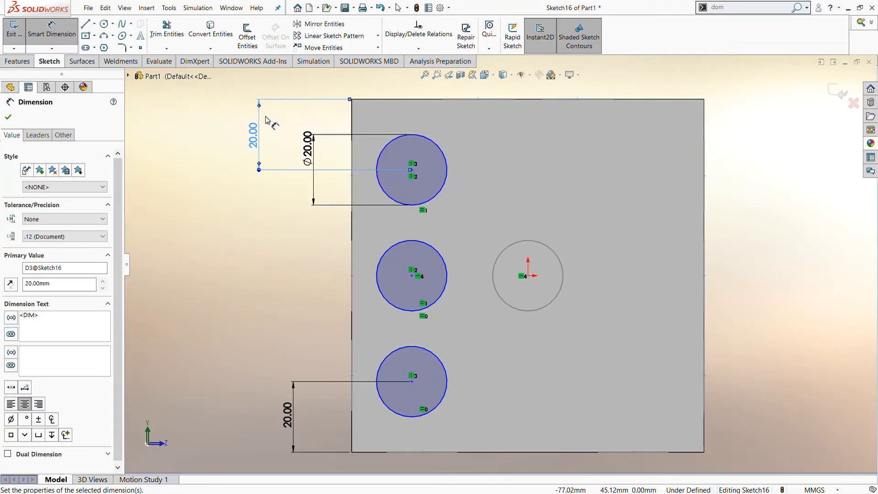
Dimension the upper circle's centre 20 mm from the face's left edge and finish dimensioning.
left_click(352, 159)
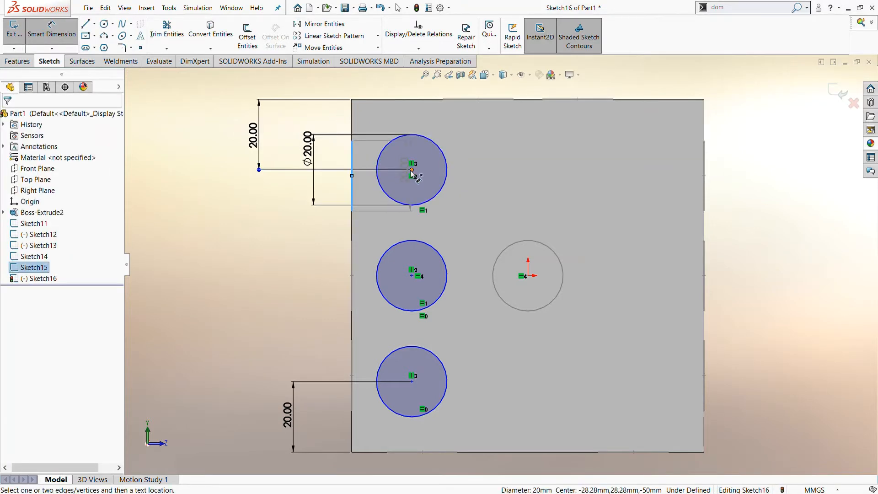
left_click(412, 170)
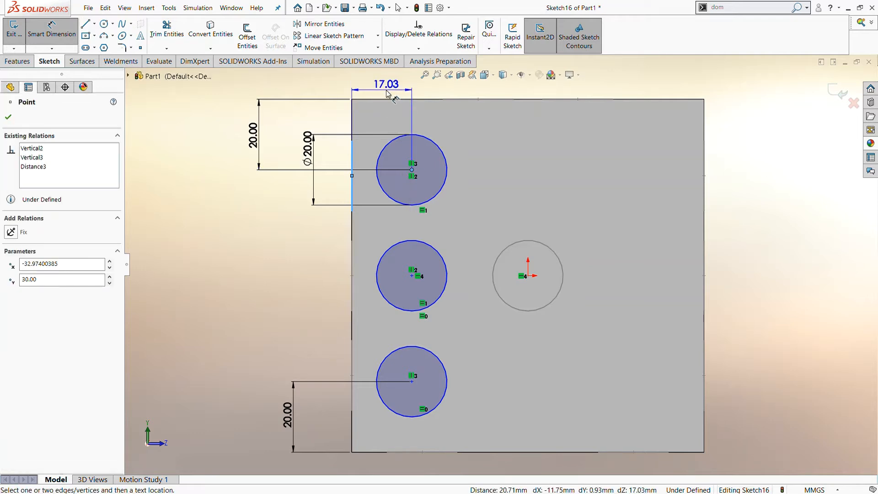
left_click(387, 94)
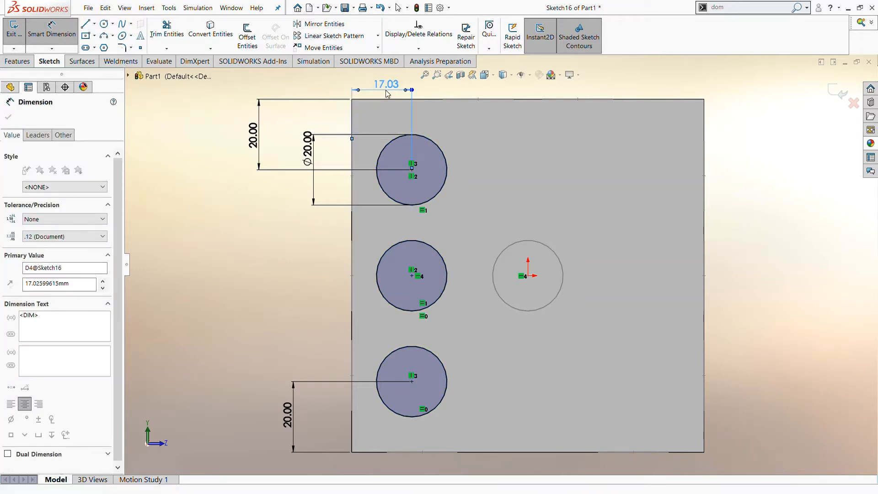
type("20")
key("Return")
key("z")
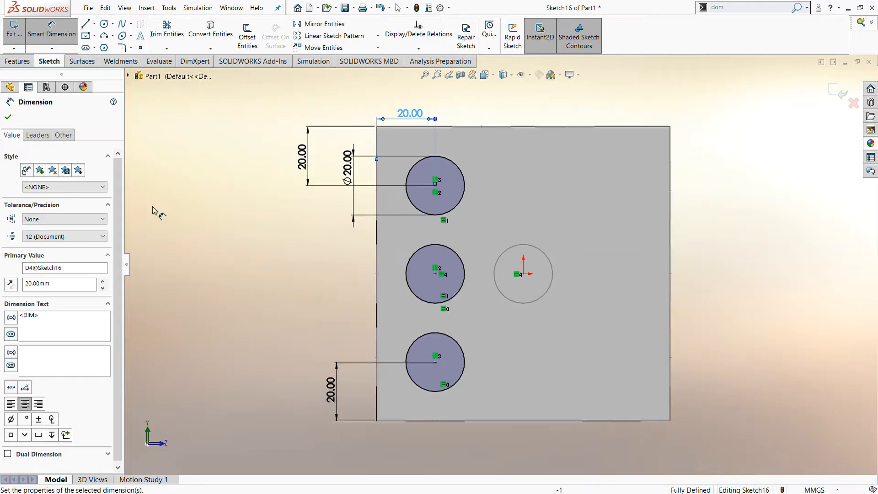
left_click(8, 118)
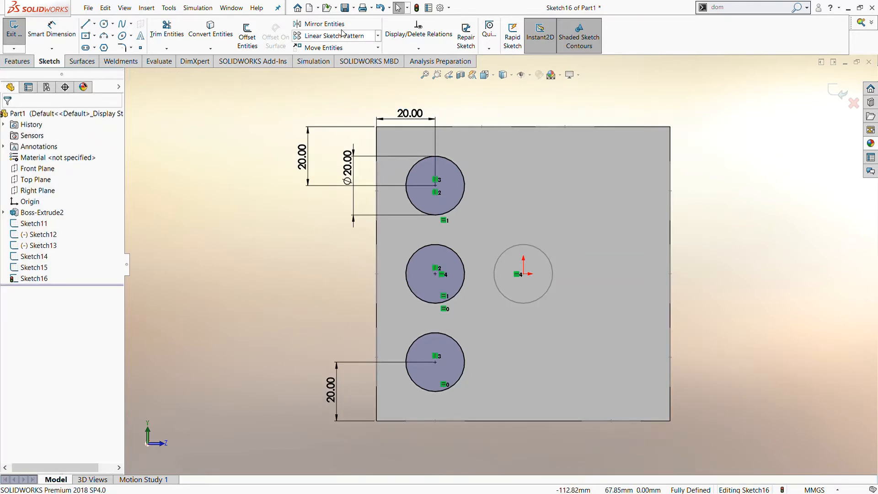
Mirror the three circles about the Front Plane to complete the six-pip layout, and close the sketch.
left_click(324, 25)
left_click(413, 168)
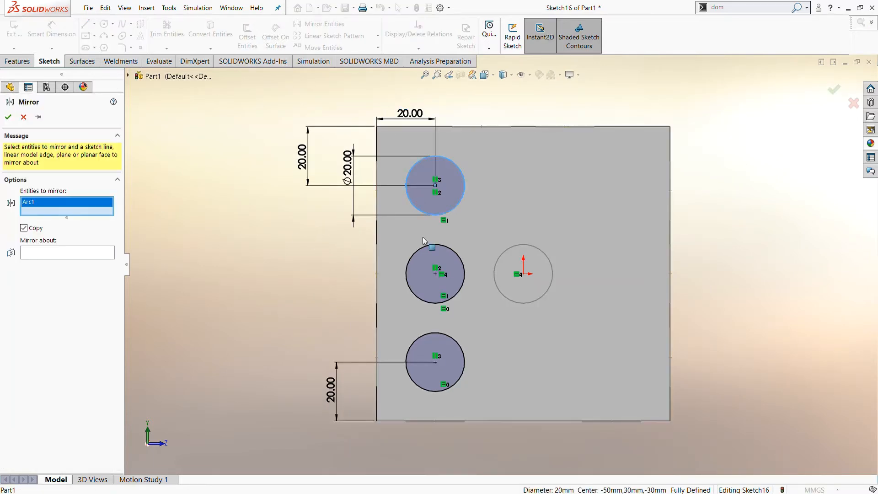
left_click(427, 246)
left_click(424, 337)
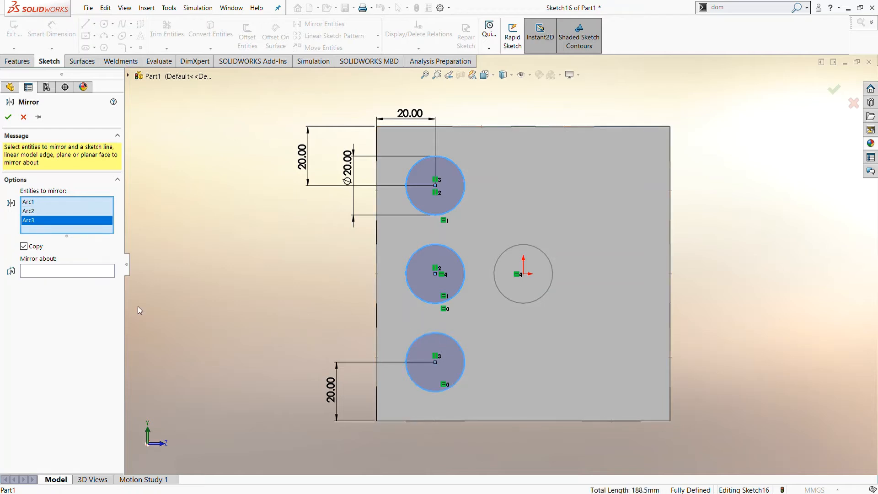
left_click(53, 273)
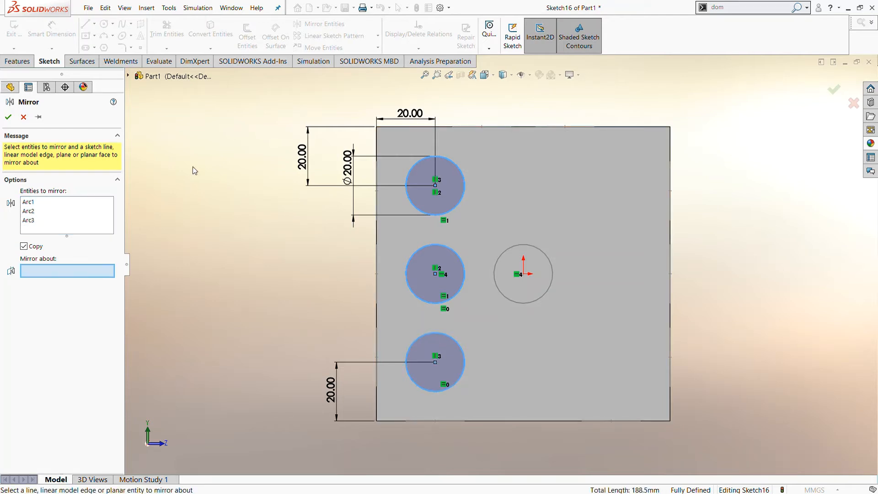
left_click(181, 81)
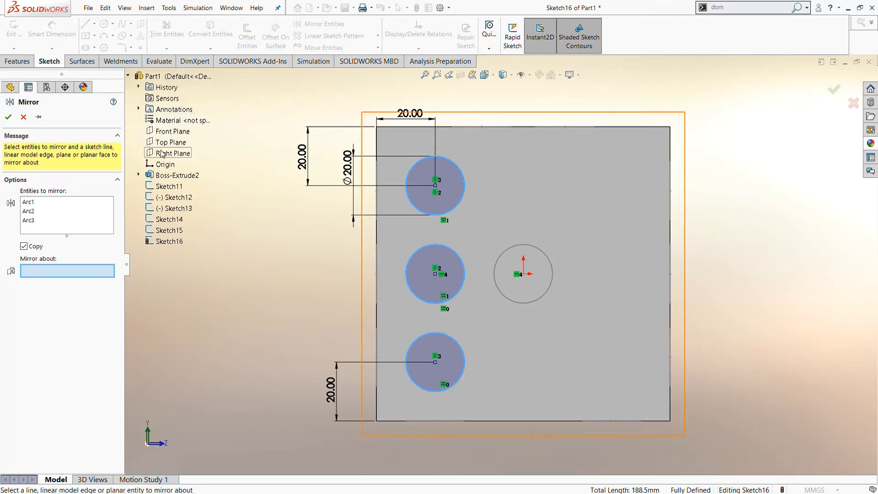
left_click(170, 133)
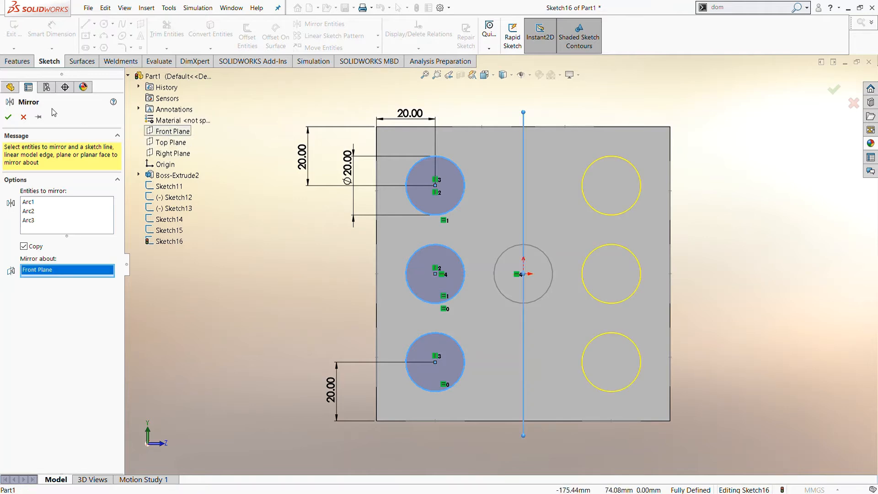
left_click(9, 117)
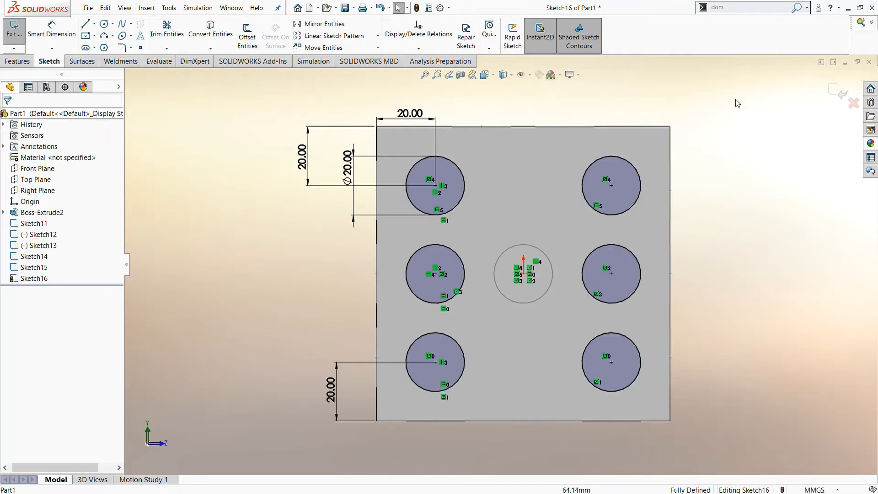
double_click(758, 236)
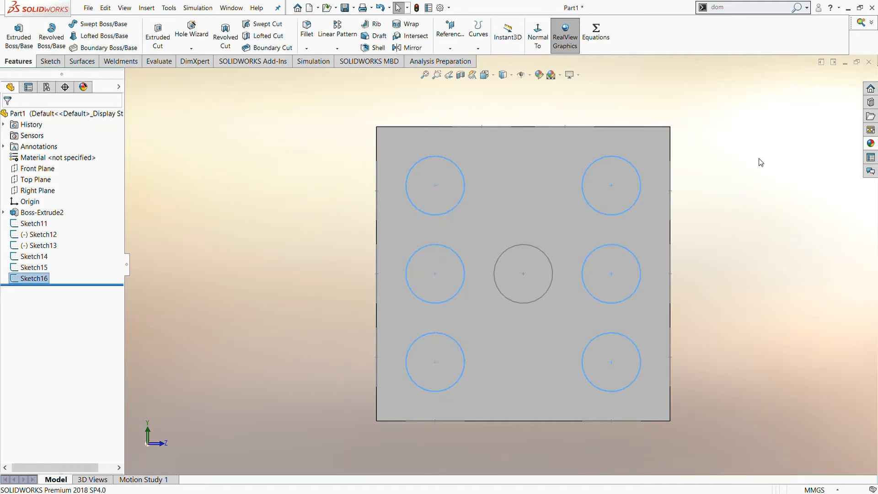
Create a projection Split Line on the one-pip face using its single-circle sketch.
mouse_move(758, 158)
middle_mouse_down()
mouse_move(741, 214)
mouse_move(780, 183)
middle_mouse_up()
left_click(792, 167)
left_click(775, 10)
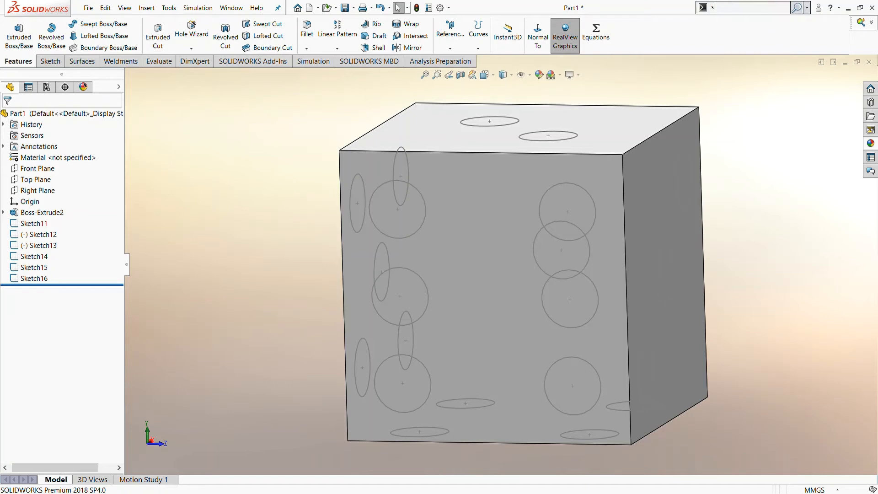
type("sp")
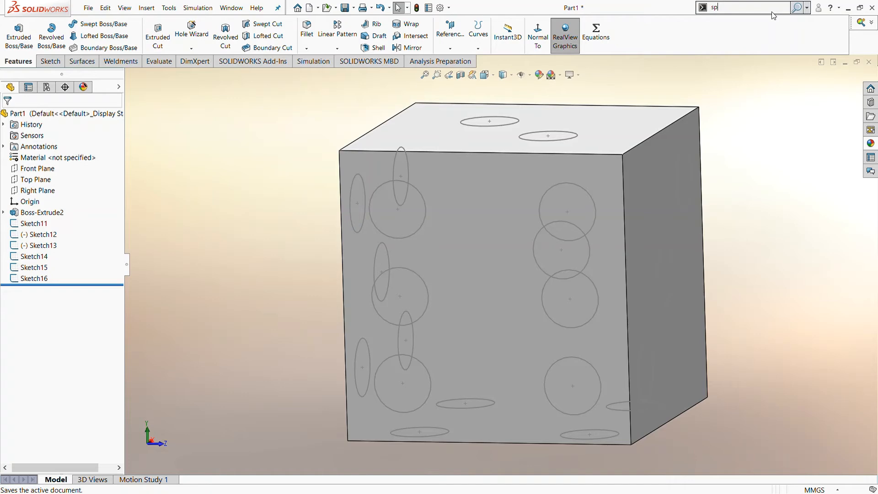
left_click(740, 86)
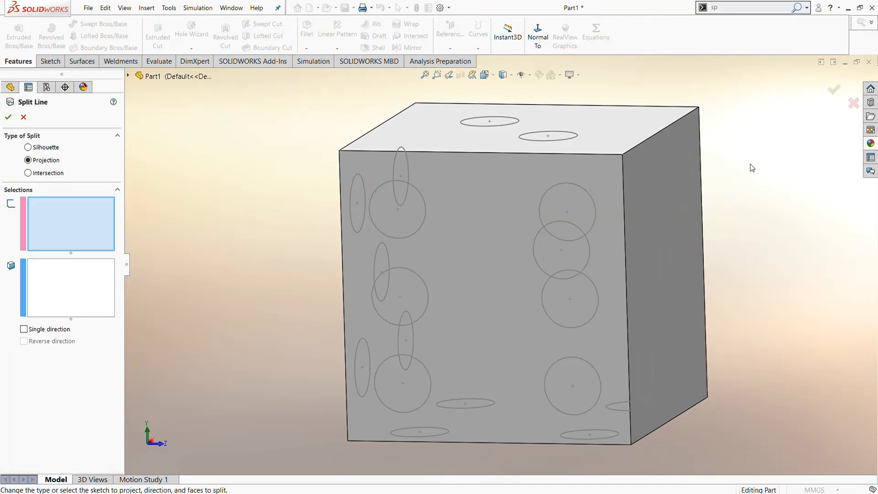
middle_click_drag(756, 167, 583, 224)
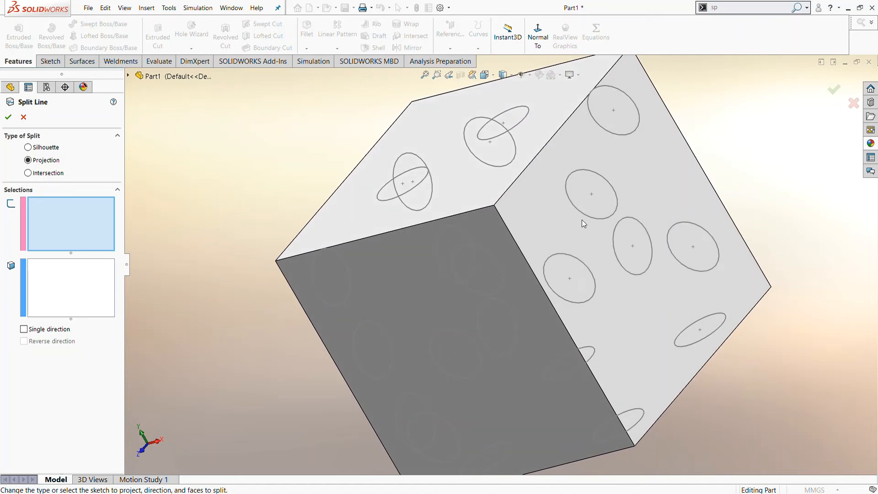
left_click(621, 228)
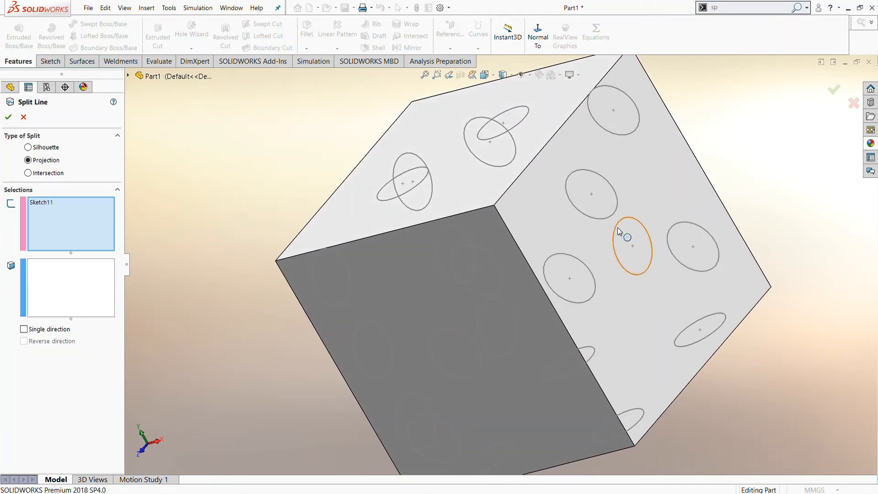
left_click(579, 227)
left_click(8, 118)
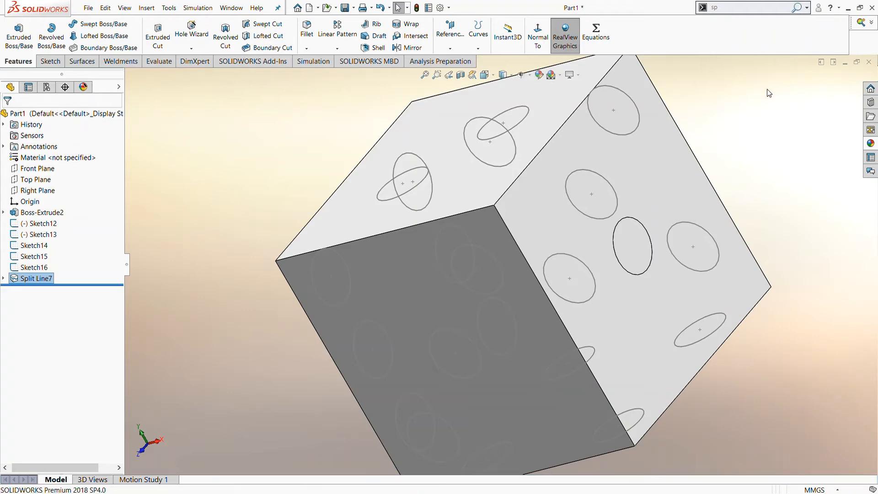
Split the two-pip face with a projected Split Line from its two-circle sketch.
key("Return")
middle_click_drag(549, 205, 694, 262)
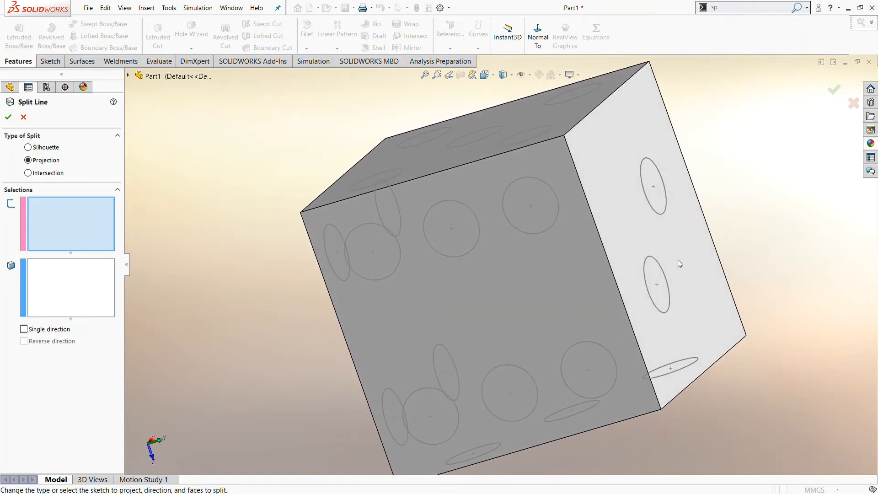
left_click(660, 267)
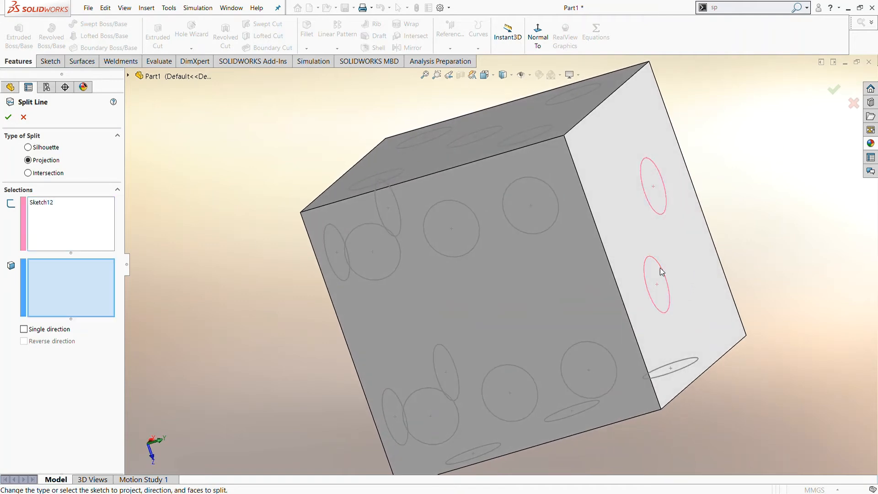
left_click(614, 243)
left_click(9, 117)
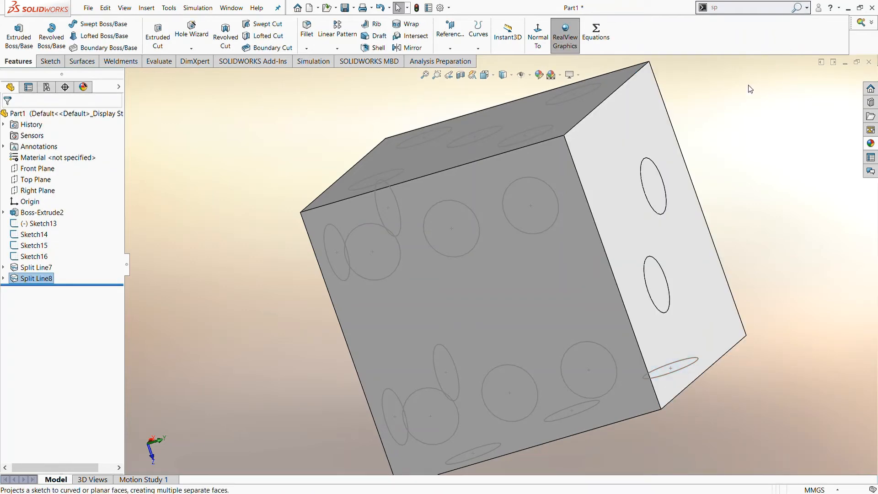
Split the three-pip face with a projected Split Line from its diagonal three-circle sketch.
key("Return")
middle_click_drag(759, 209, 723, 63)
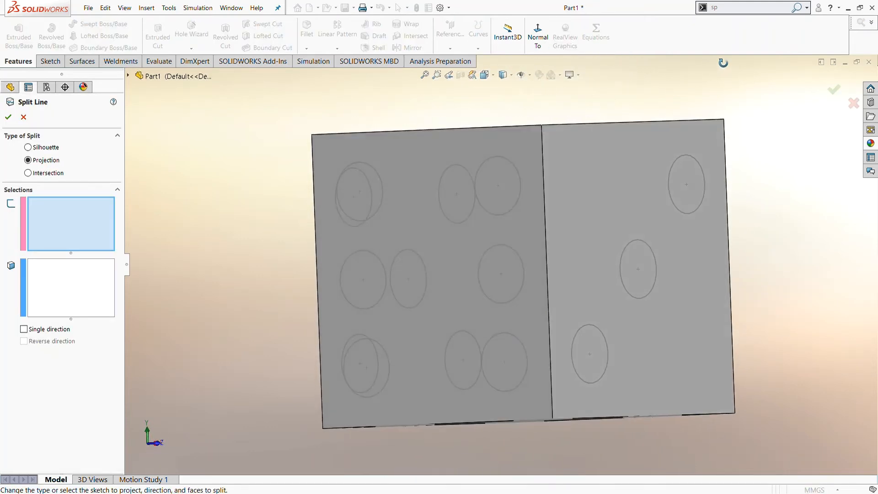
left_click(653, 254)
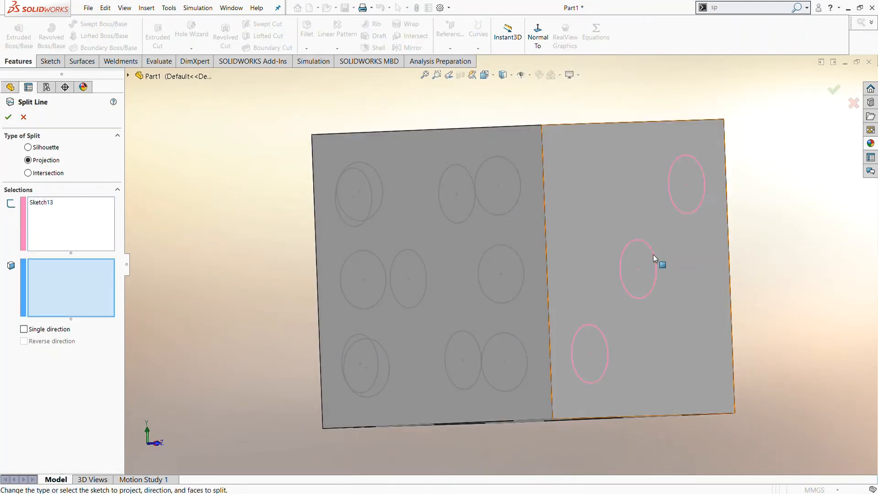
left_click(586, 225)
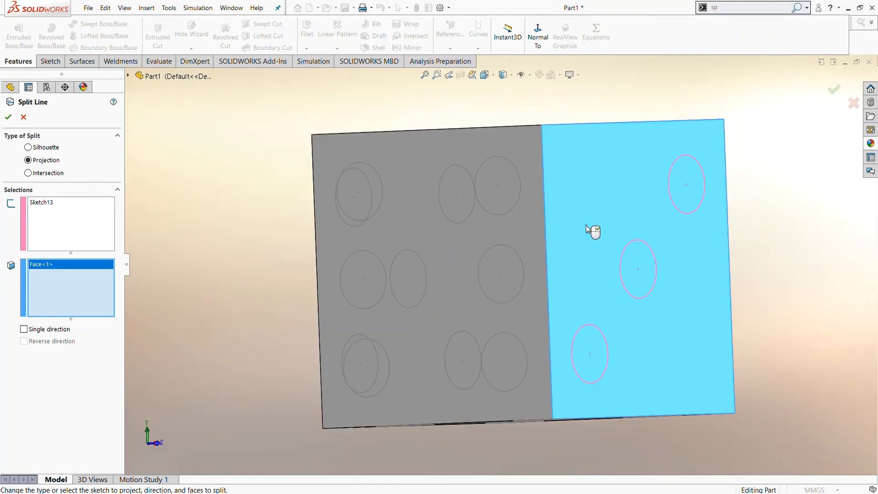
left_click(10, 116)
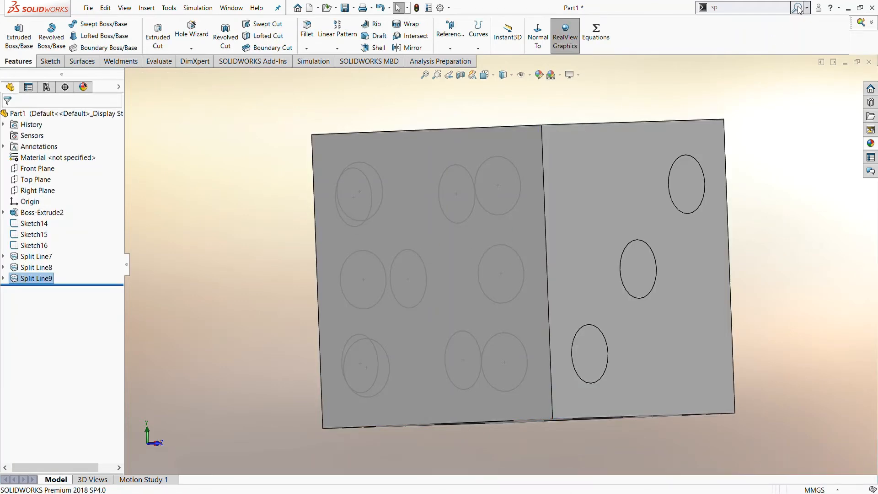
Split the four-pip face with a projected Split Line from its four-circle sketch.
key("Return")
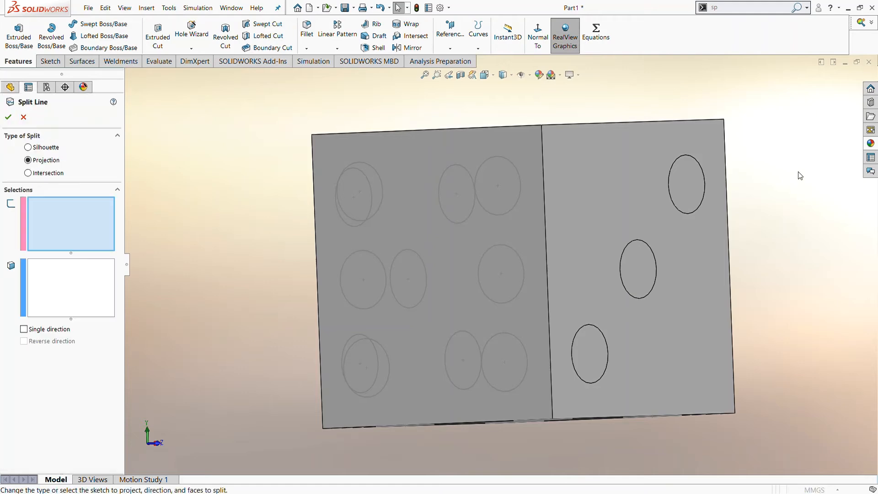
middle_click_drag(797, 175, 805, 155)
middle_click_drag(797, 186, 776, 300)
left_click(704, 267)
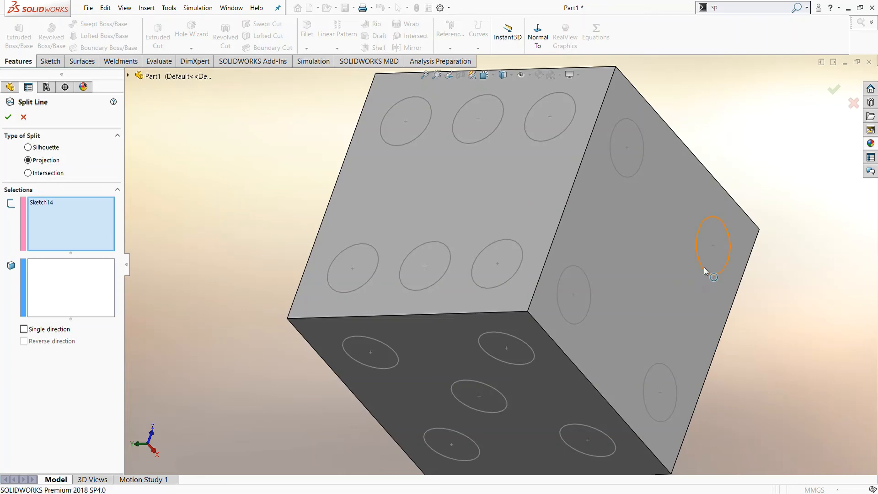
left_click(637, 283)
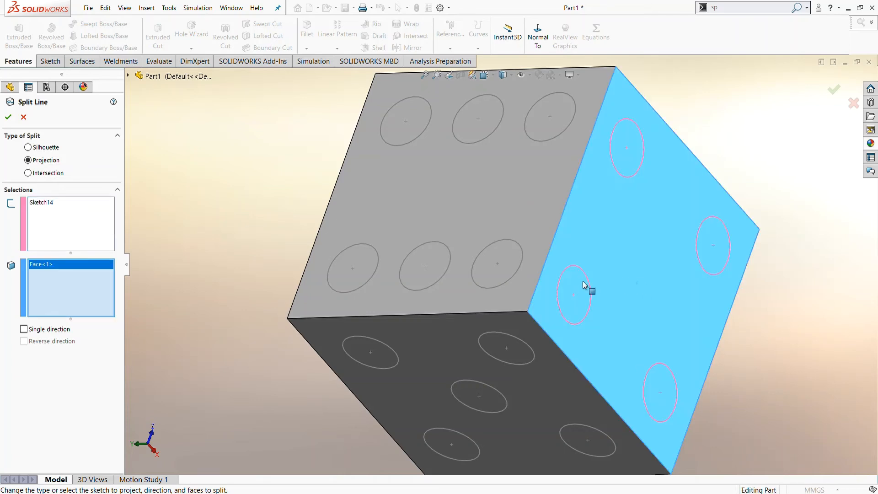
left_click(7, 118)
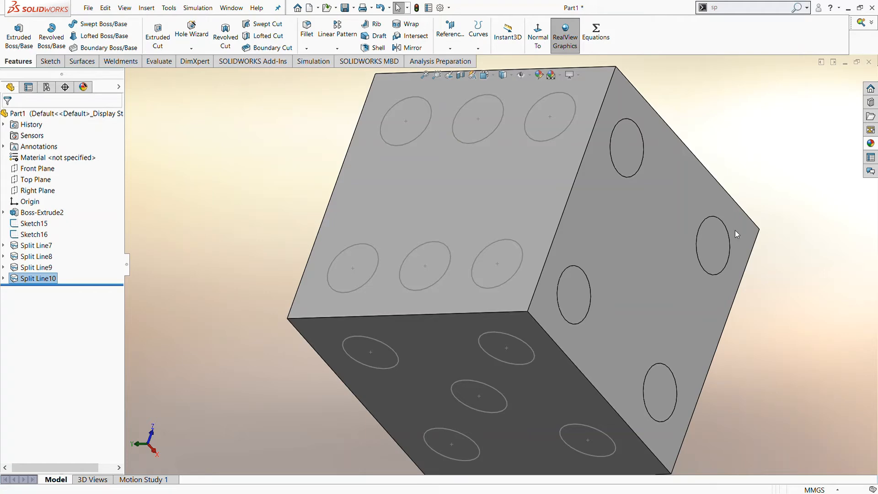
Split the five-pip face with a projected Split Line from its five-circle sketch.
key("Return")
middle_click_drag(760, 305, 852, 189)
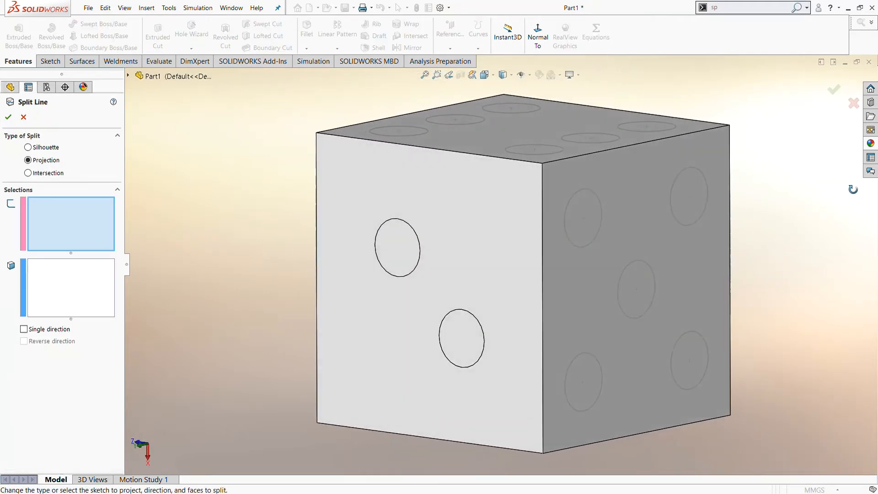
left_click(687, 225)
left_click(650, 244)
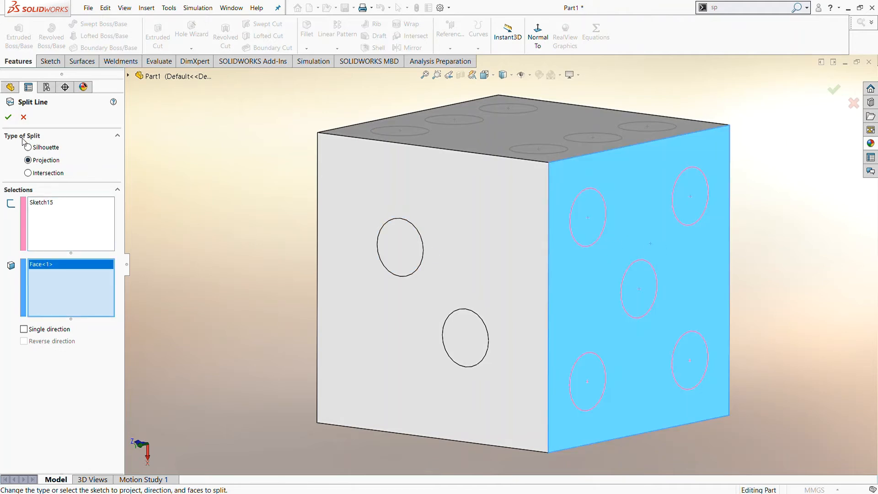
left_click(8, 118)
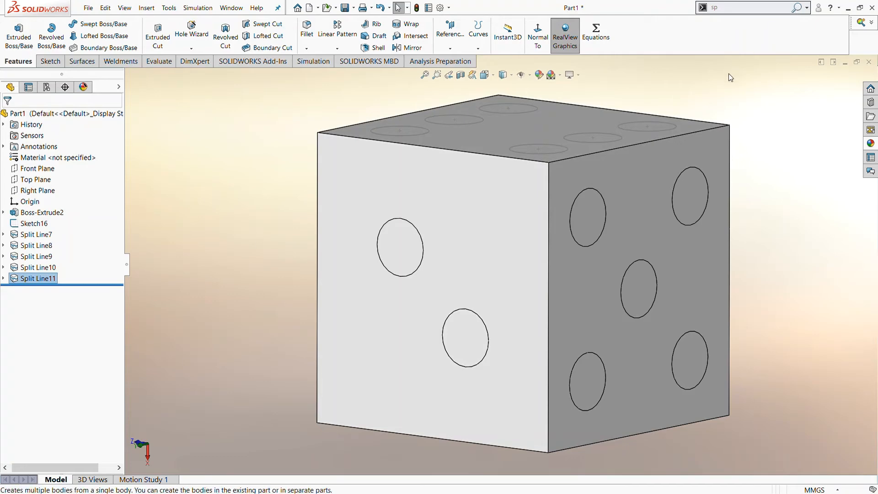
Split the six-pip face with a projected Split Line from its six-circle sketch.
left_click(723, 86)
middle_click_drag(756, 114, 811, 177)
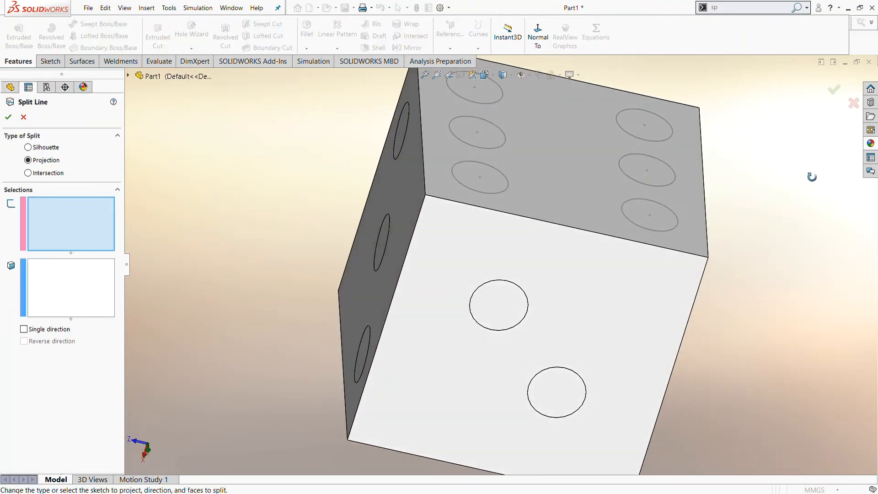
left_click(662, 140)
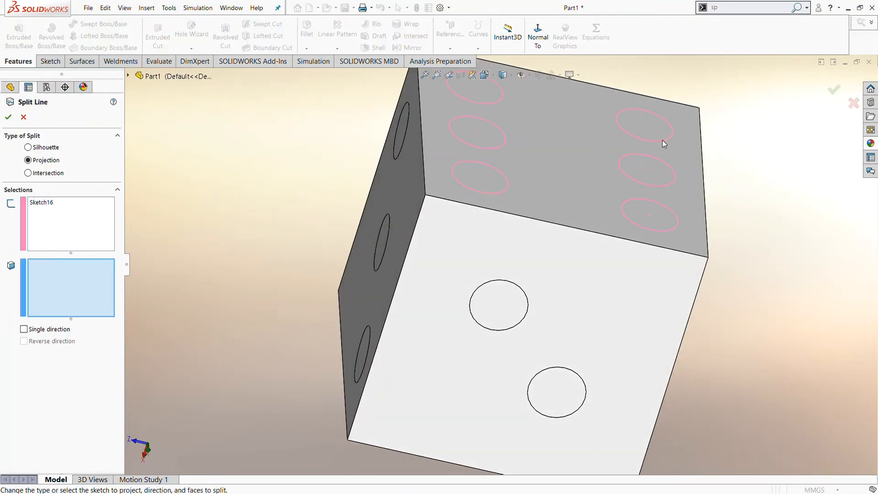
left_click(517, 160)
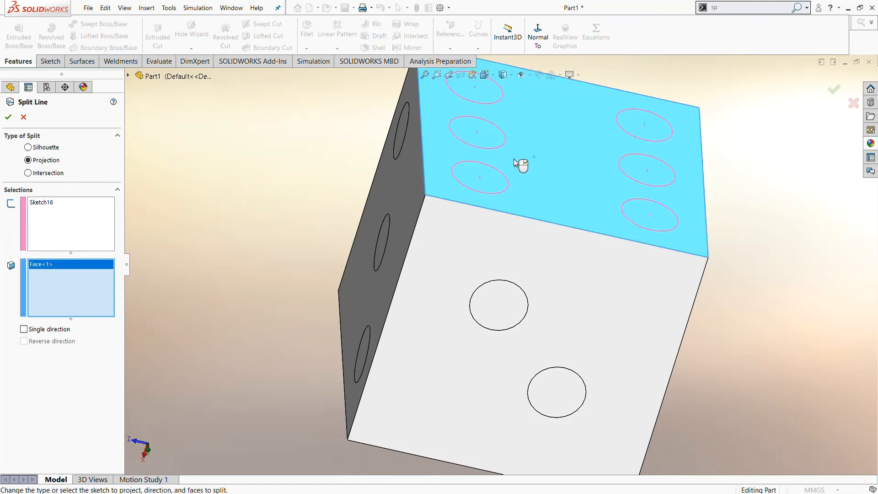
left_click(7, 118)
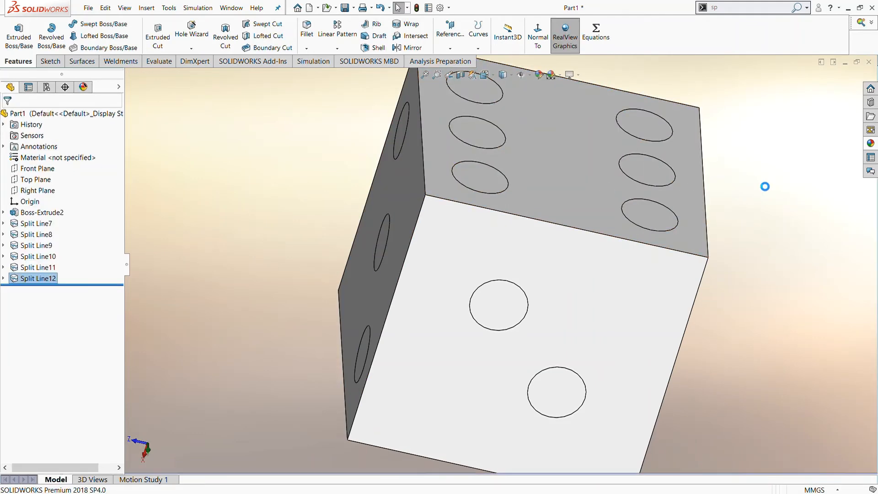
Start a Dome feature with a 5 mm height and select the two-pip face's circles and the single pip.
middle_click_drag(759, 183, 661, 173)
left_click(769, 17)
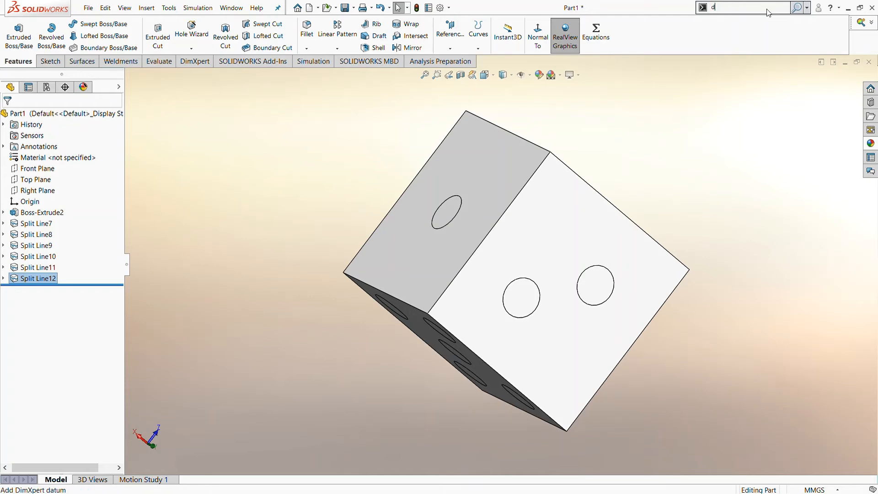
left_click(754, 48)
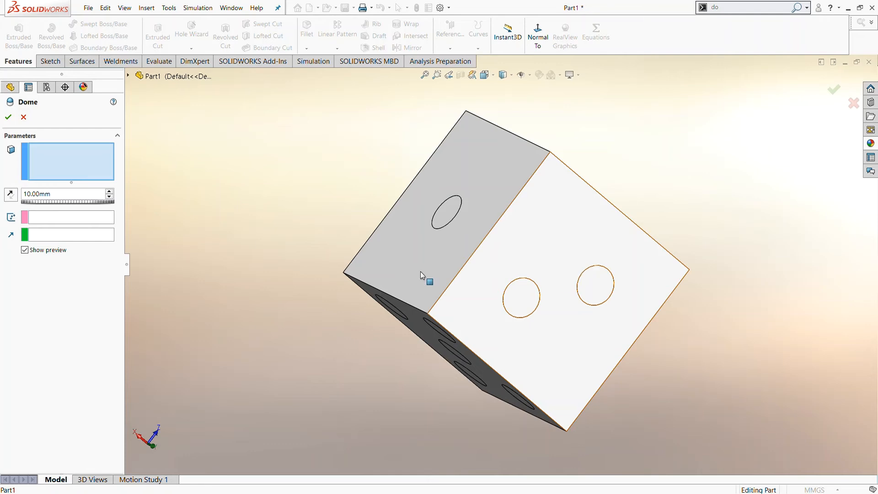
left_click(70, 197)
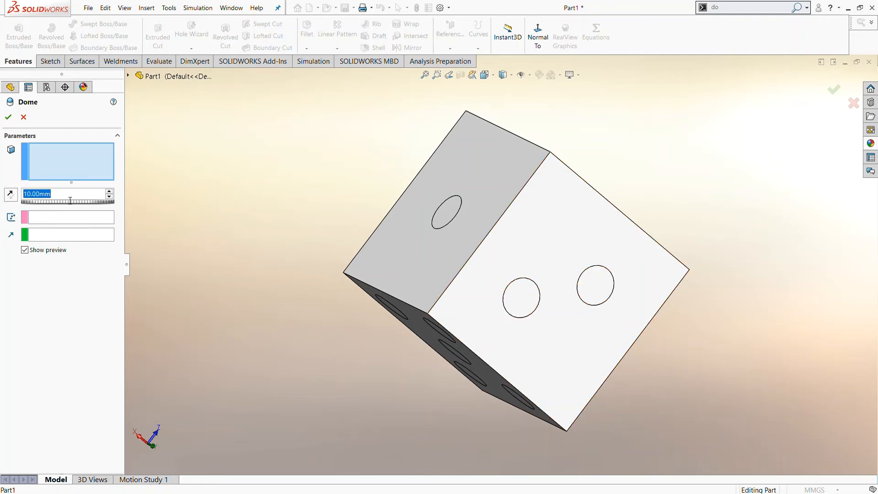
type("5")
left_click(524, 287)
left_click(595, 278)
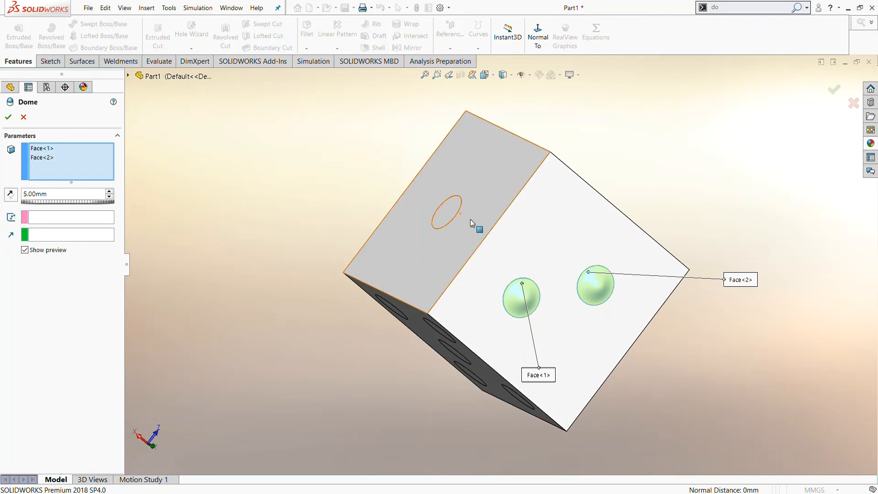
left_click(449, 209)
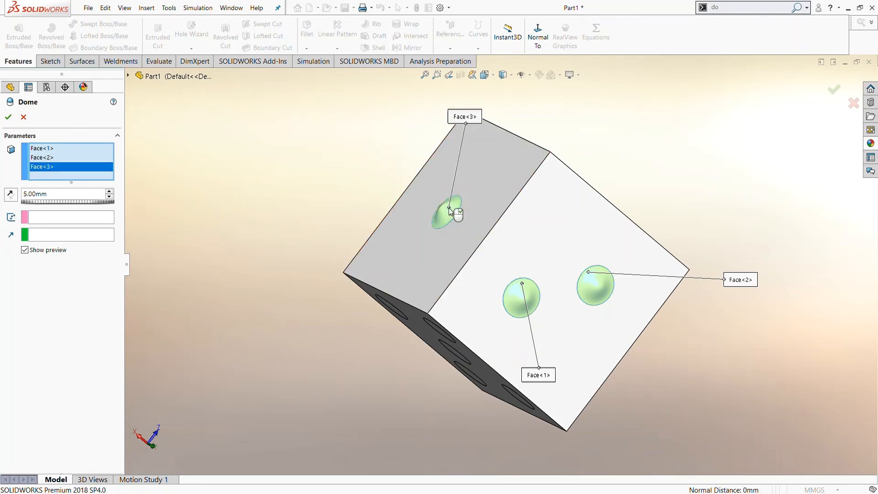
Add all five circles of the five-pip face to the dome selection.
middle_click_drag(449, 210, 554, 163)
left_click(508, 286)
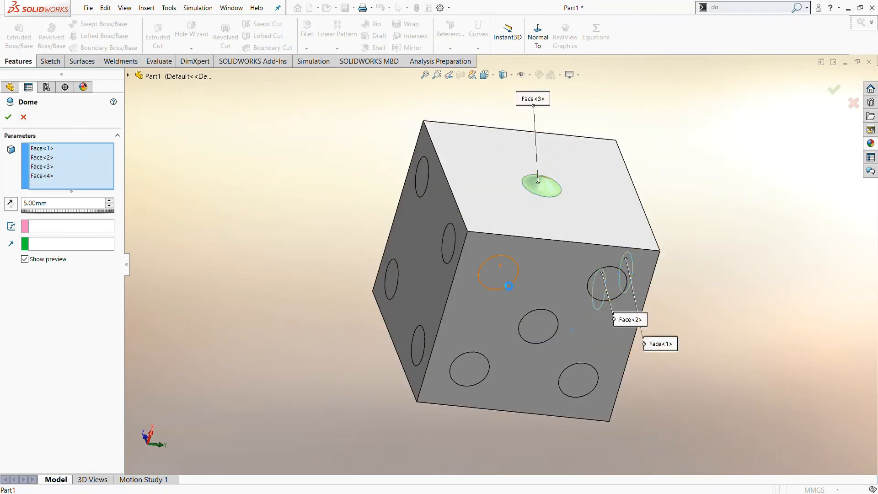
left_click(550, 325)
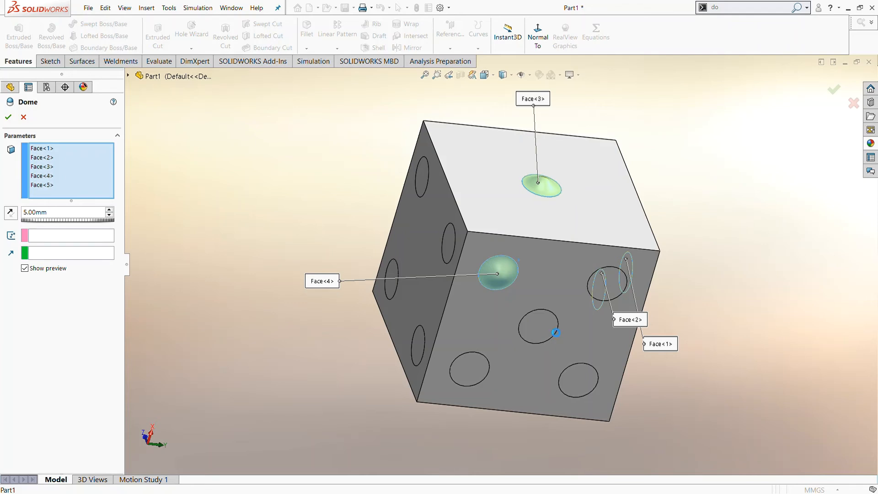
left_click(609, 297)
left_click(595, 385)
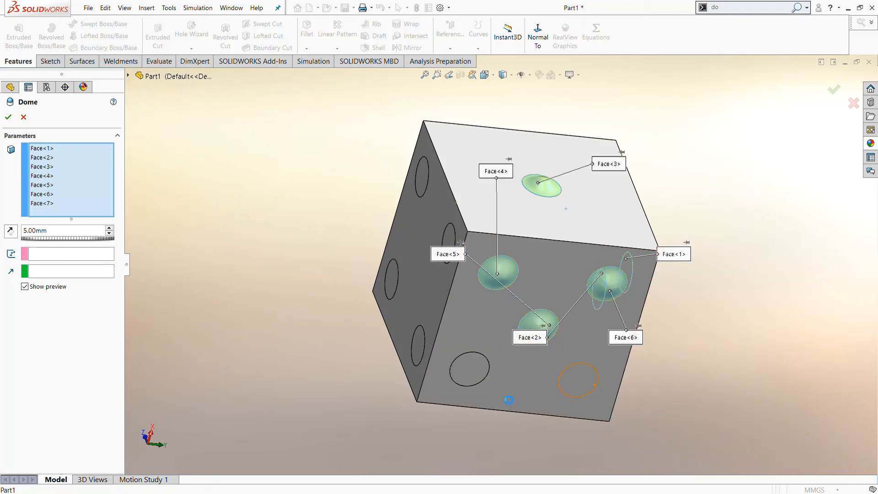
left_click(477, 378)
Add all four circles of the four-pip face to the dome selection.
left_click(448, 254)
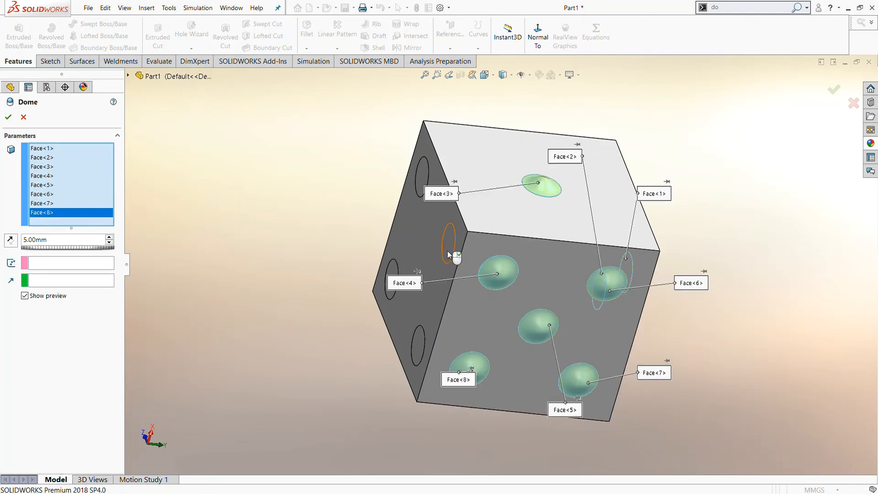
left_click(425, 185)
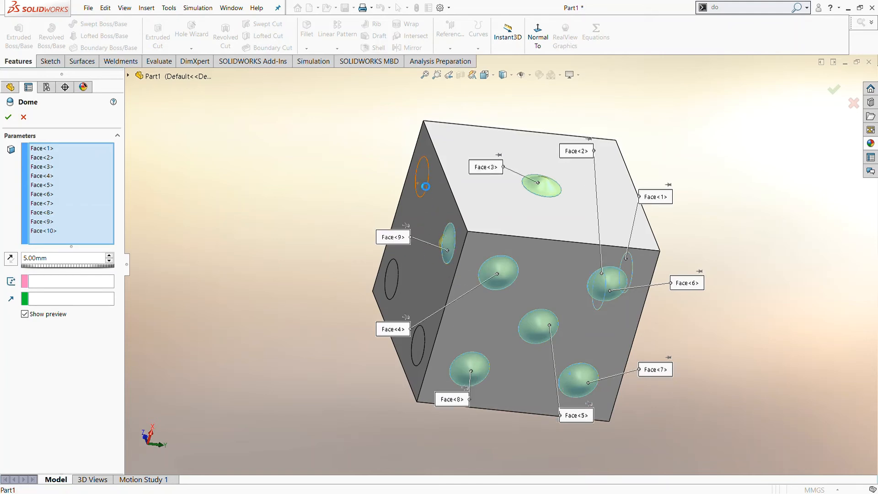
left_click(394, 284)
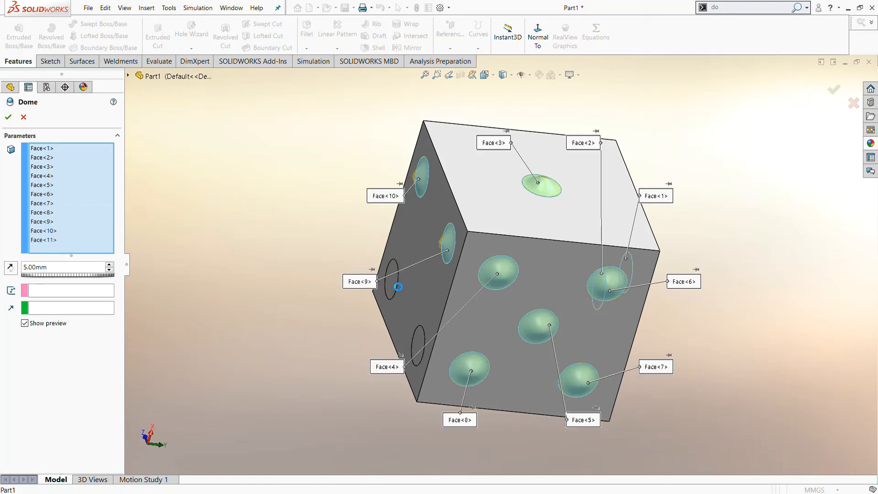
left_click(419, 340)
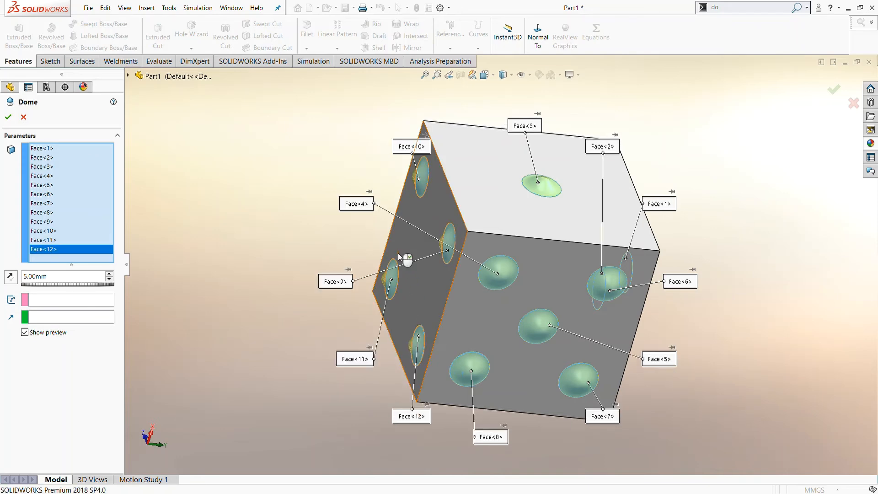
Add the three diagonal circles of the three-pip face to the dome selection.
middle_click_drag(398, 253, 615, 185)
left_click(502, 224)
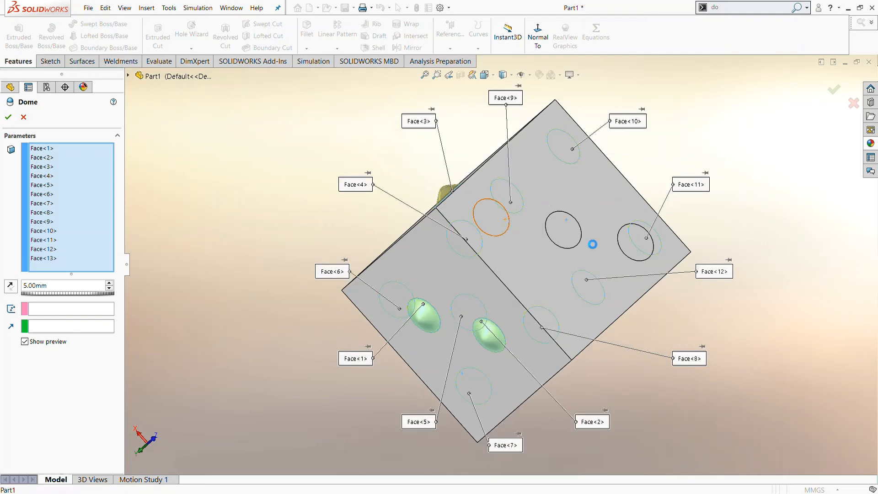
left_click(579, 242)
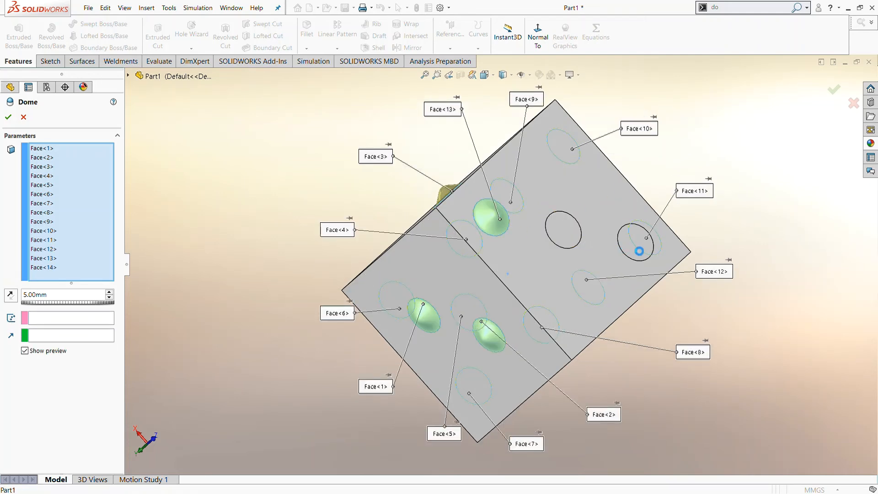
left_click(635, 250)
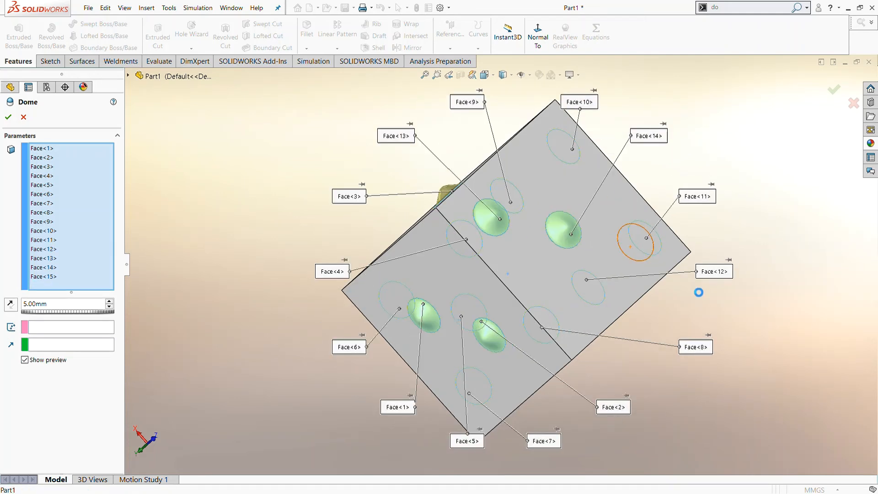
Add the six circles of the six-pip face and finish the 5 mm dome as inward recesses.
middle_click_drag(688, 299, 672, 183)
left_click(590, 235)
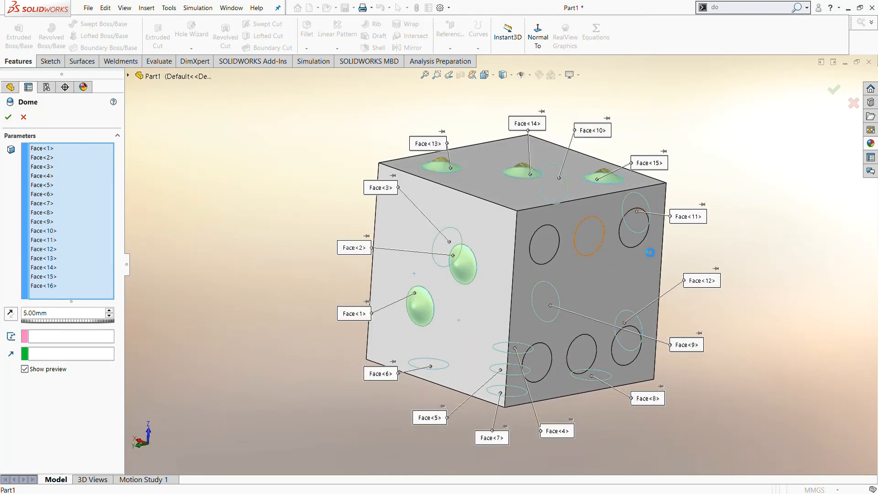
left_click(635, 239)
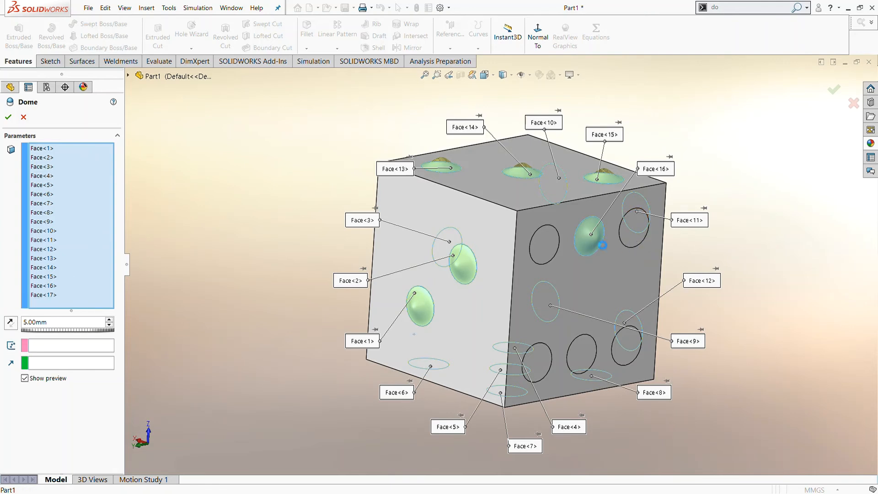
left_click(545, 247)
left_click(543, 371)
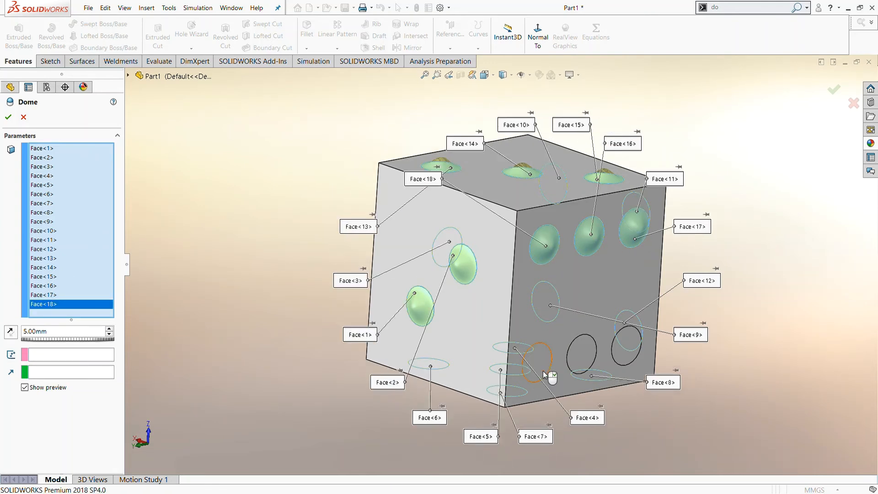
left_click(588, 358)
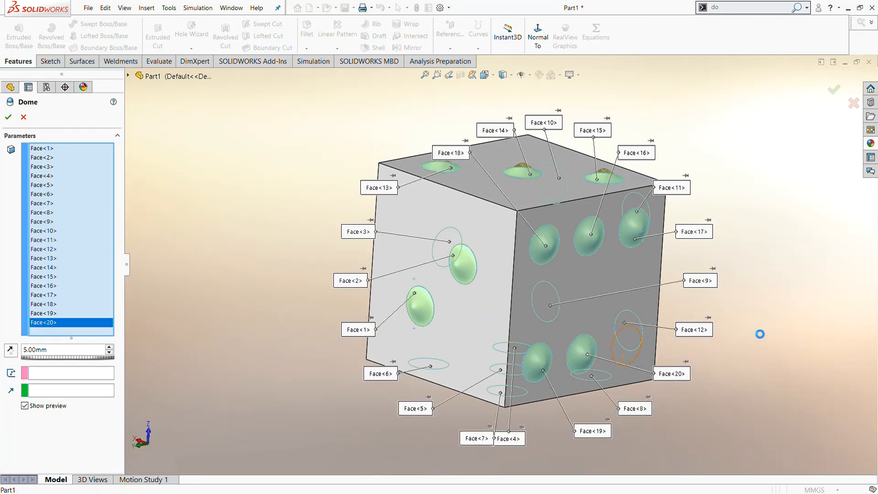
middle_click_drag(758, 329, 778, 228)
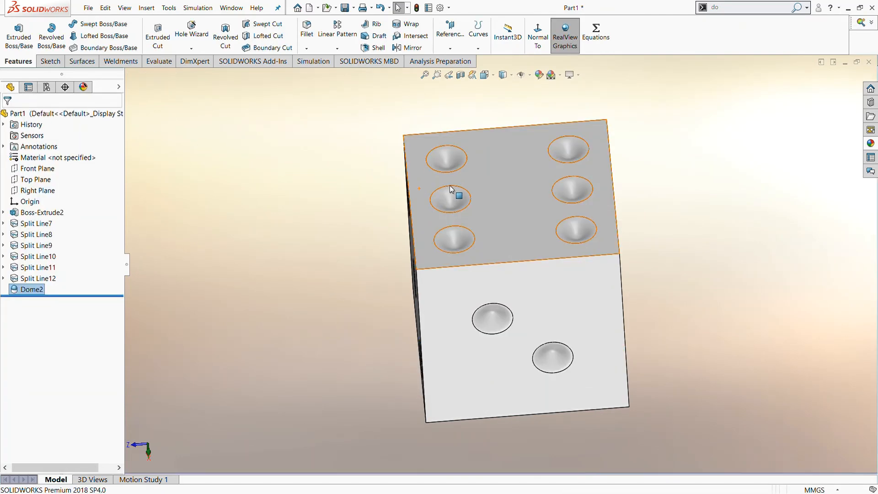
Start a 5 mm symmetric Fillet on the four edges bounding the six-pip face.
middle_click_drag(359, 185, 457, 320)
left_click(307, 28)
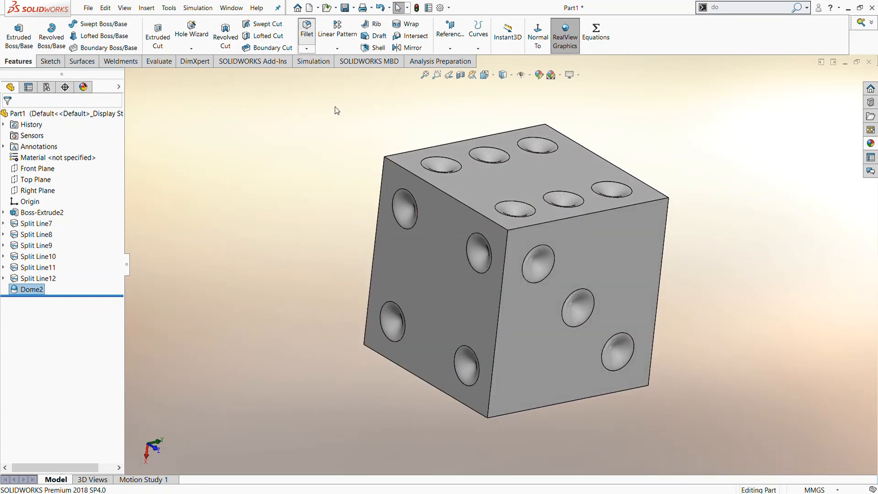
left_click(472, 210)
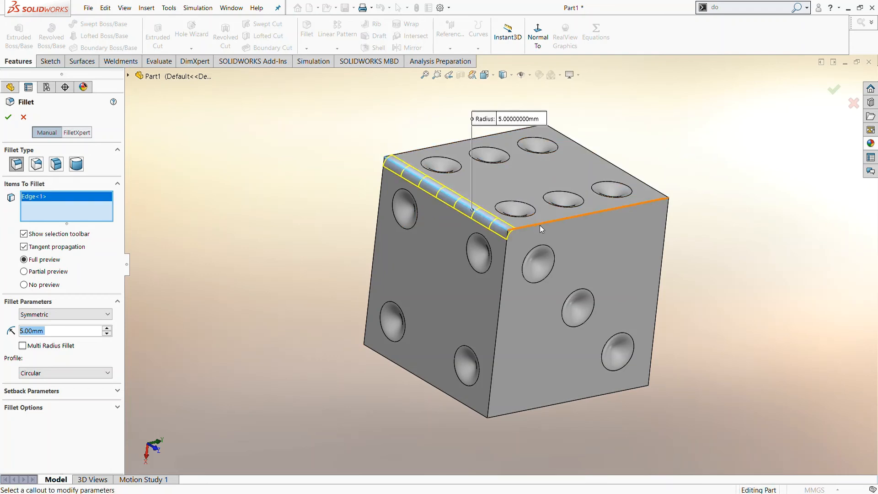
left_click(500, 180)
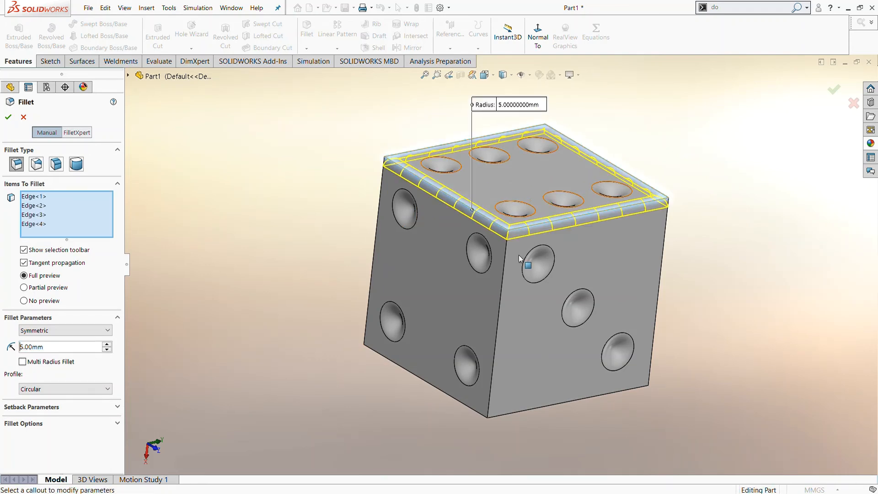
Add the remaining edges around the three-pip and four-pip faces to the fillet selection.
left_click(503, 261)
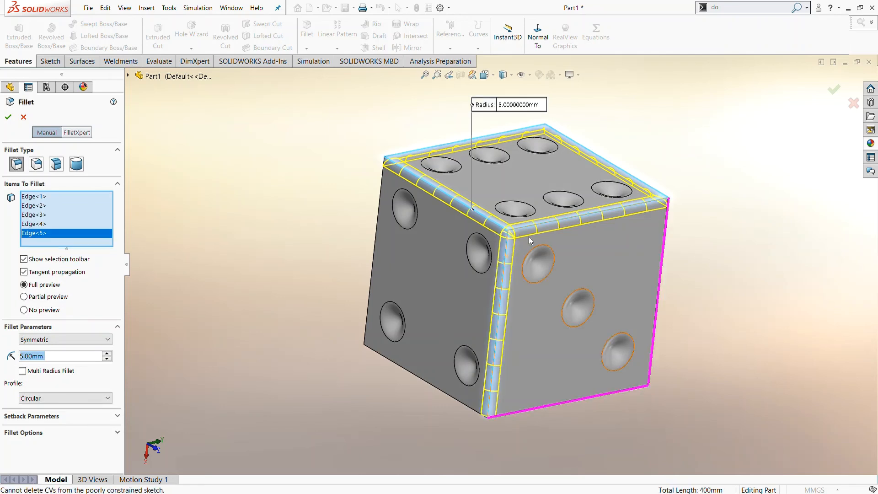
left_click(528, 237)
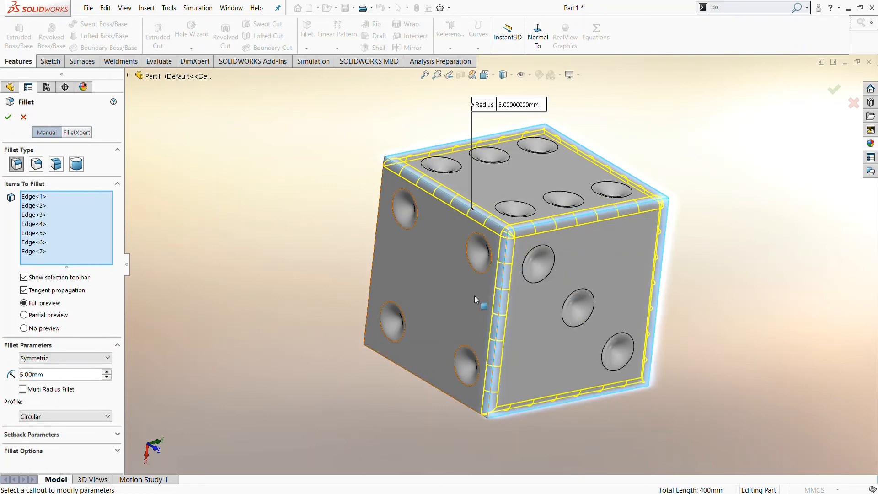
left_click(373, 259)
left_click(378, 239)
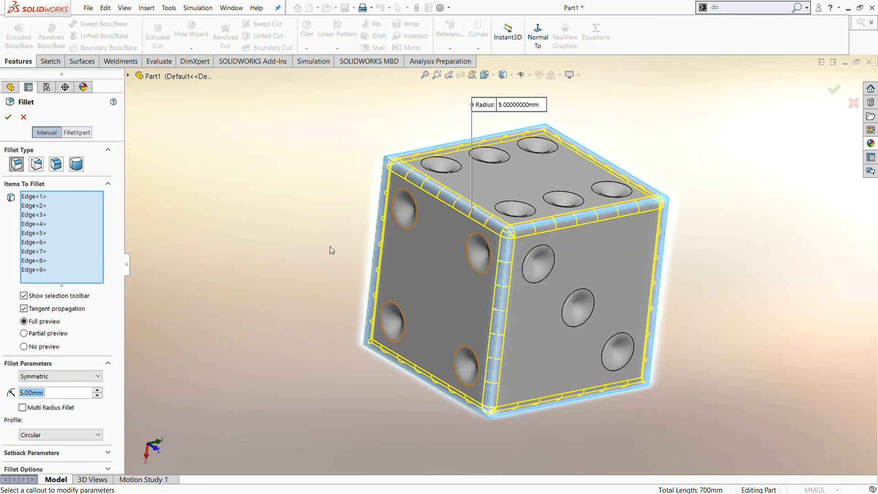
Add the last three edges where the one-, two- and five-pip faces meet, and apply the 5 mm fillet.
middle_click_drag(322, 244, 581, 234)
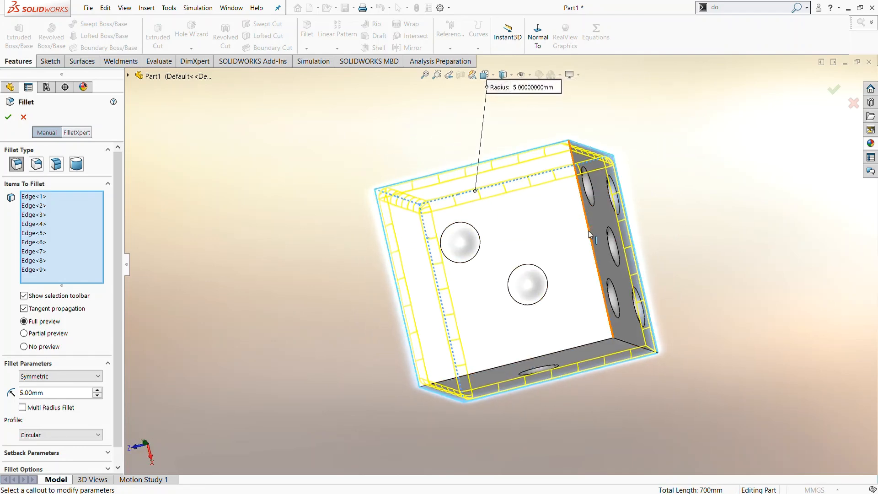
left_click(588, 230)
left_click(612, 338)
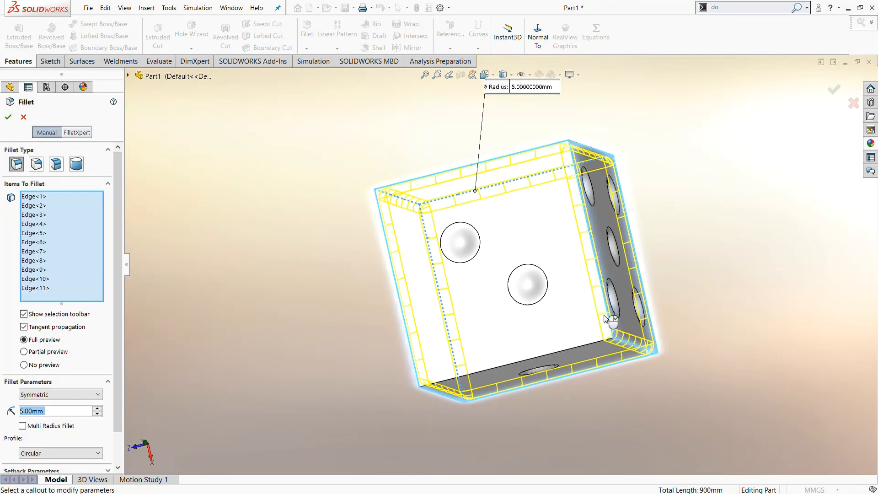
left_click(591, 344)
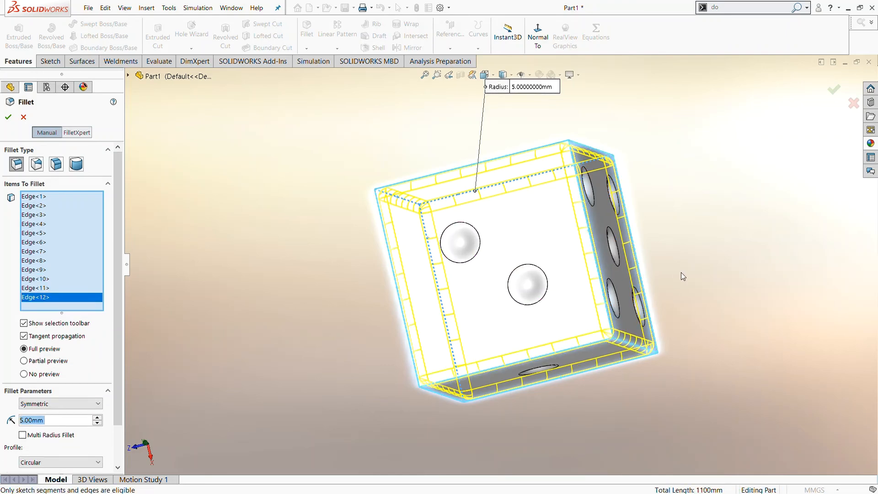
middle_click_drag(681, 273, 372, 245)
left_click(8, 118)
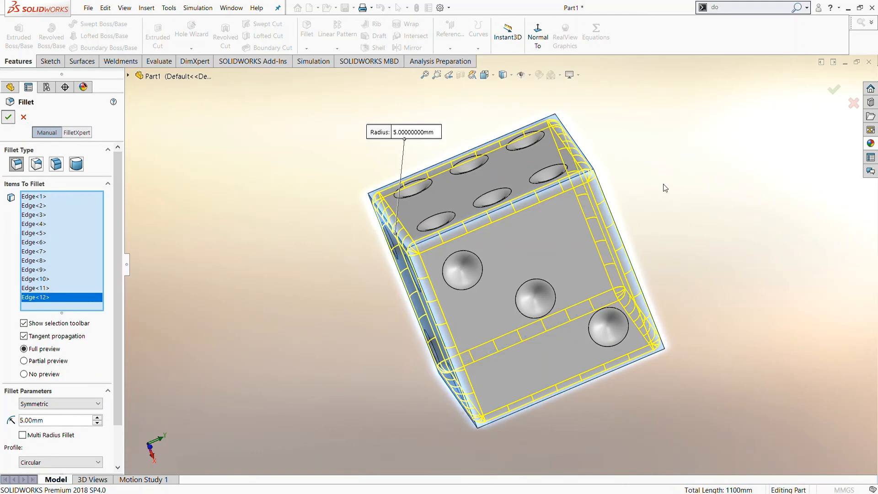
Apply the solid Red appearance to the Dome2 feature so all pips are coloured.
middle_click_drag(724, 187, 656, 250)
scroll(656, 250, "up", 2)
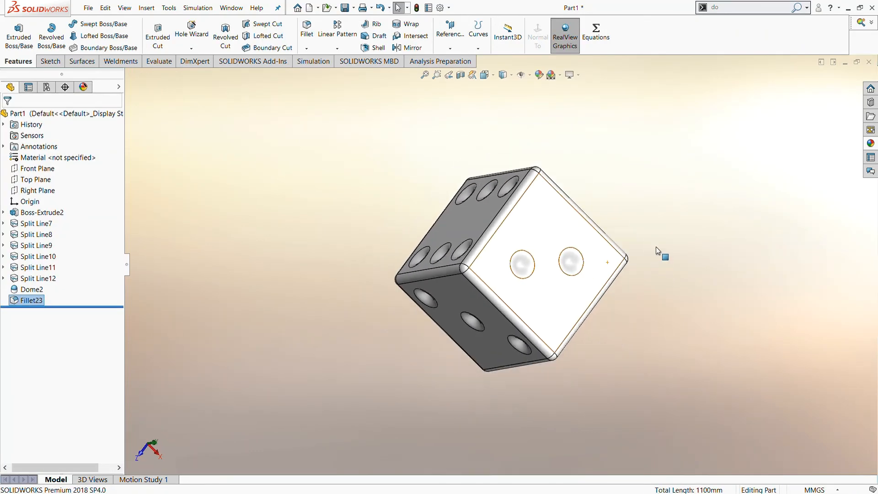
left_click(870, 143)
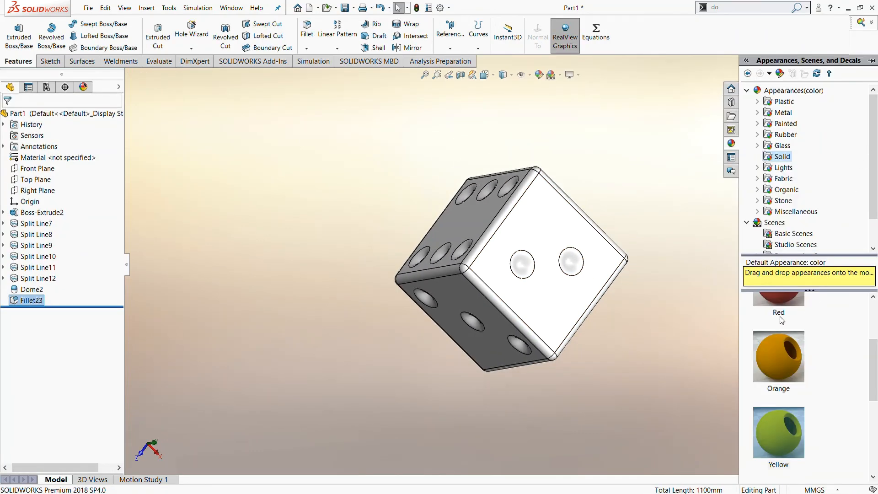
scroll(780, 320, "up", 3)
mouse_move(758, 383)
left_mouse_down()
mouse_move(131, 320)
mouse_move(12, 283)
mouse_move(19, 291)
left_mouse_up()
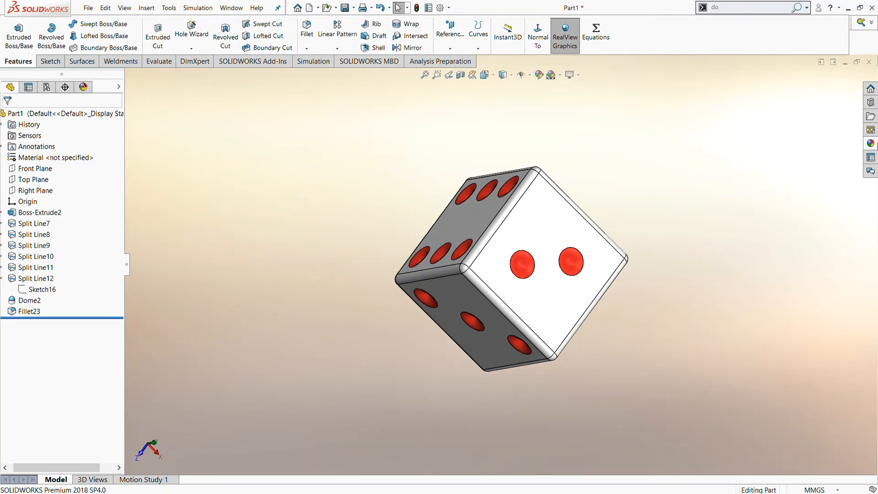
Apply the solid Yellow appearance to the Fillet23 feature on the die's rounded edges.
left_click(870, 144)
scroll(794, 361, "down", 4)
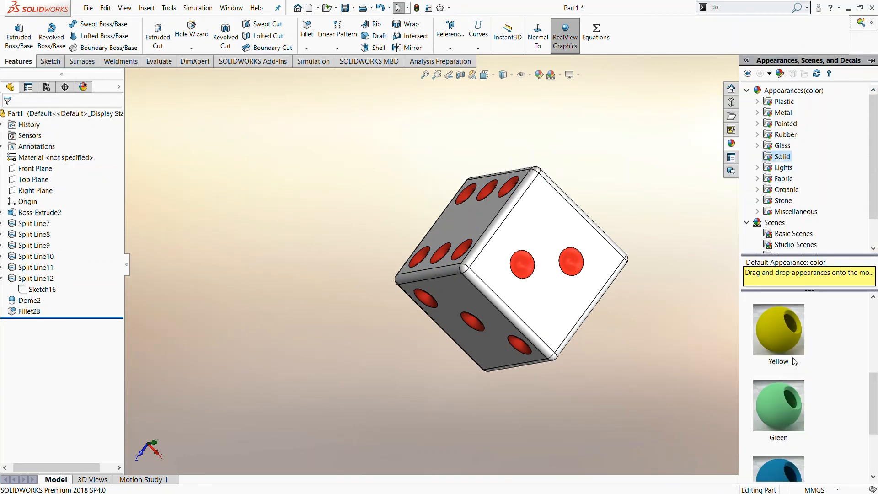
scroll(794, 361, "down", 3)
scroll(793, 361, "up", 2)
left_click_drag(789, 341, 21, 315)
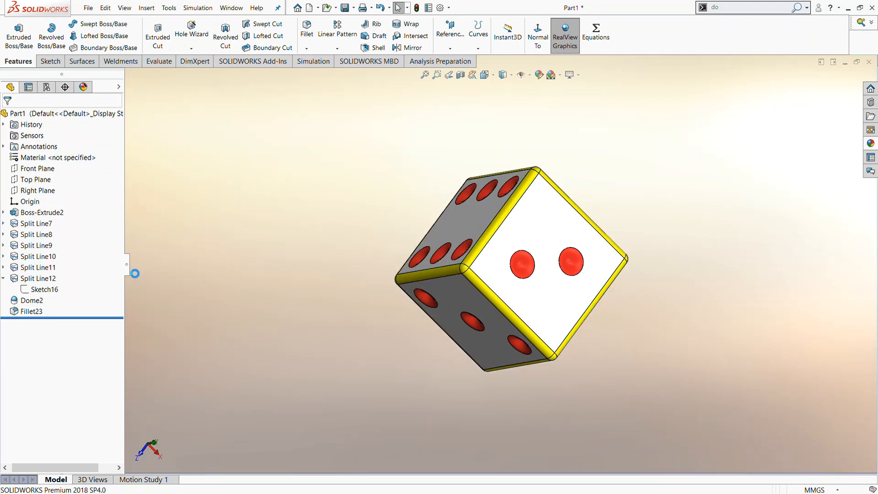
Collapse the feature tree pane and orient the finished die to the Isometric view.
left_click(127, 267)
middle_click_drag(300, 219, 381, 214)
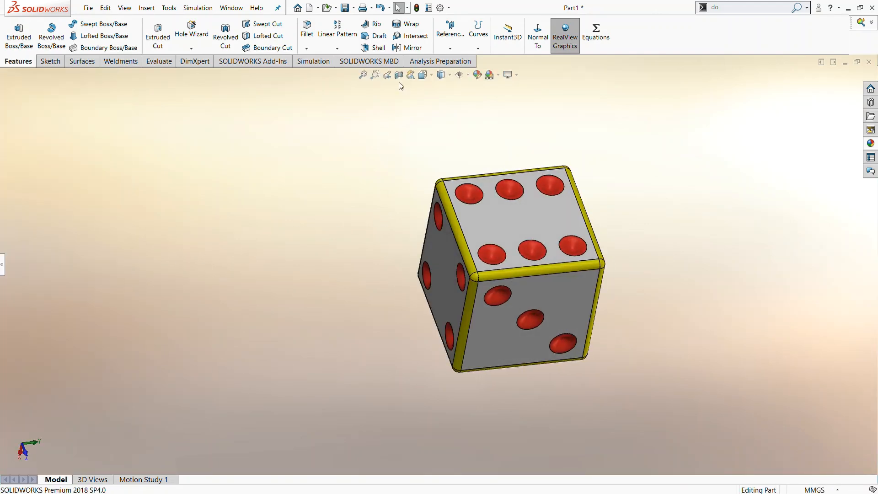
key("ctrl+space")
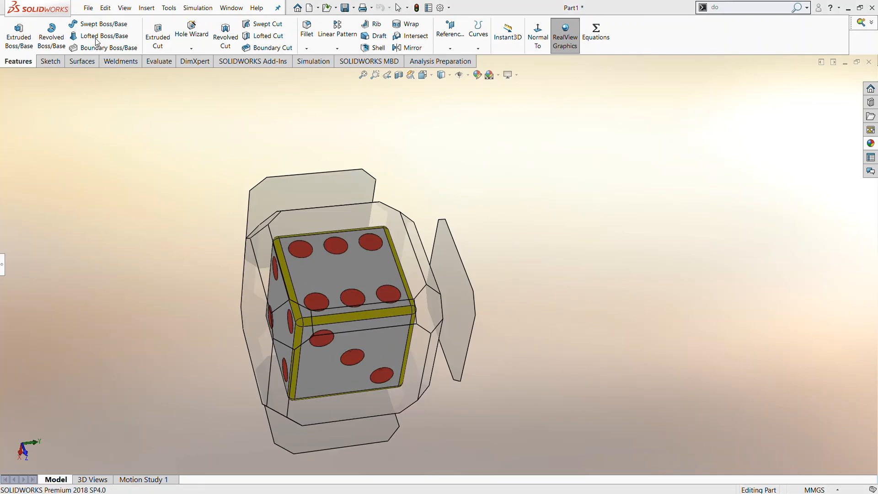
left_click(416, 217)
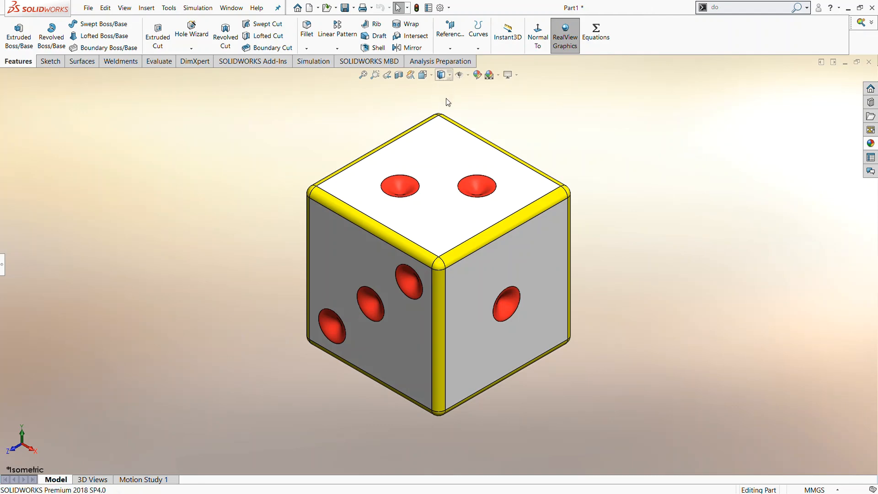
Display the die shaded without edge lines, inspect its other faces, and orient it to the Dimetric view.
middle_click_drag(581, 173, 160, 257)
key("space")
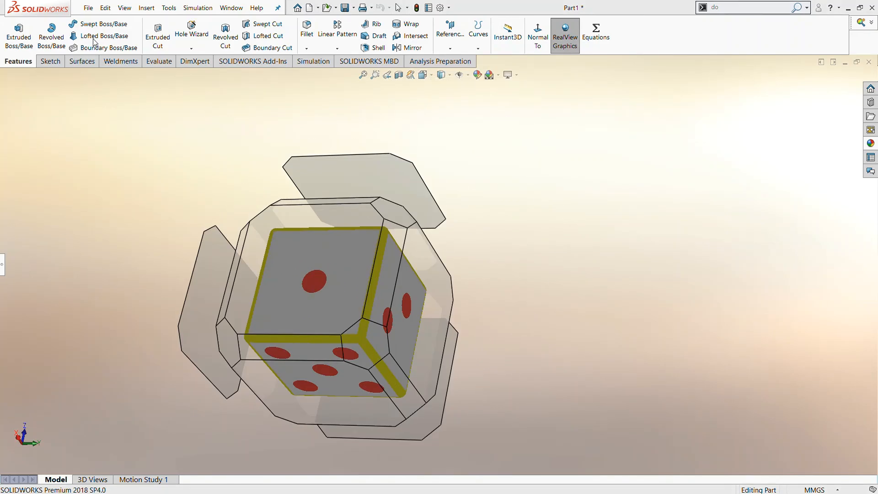
left_click(99, 65)
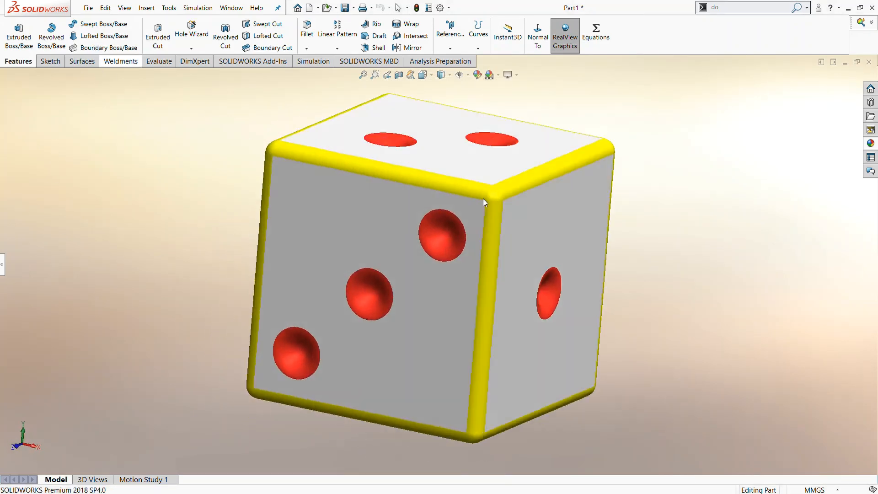
scroll(688, 226, "up", 1)
scroll(685, 222, "down", 1)
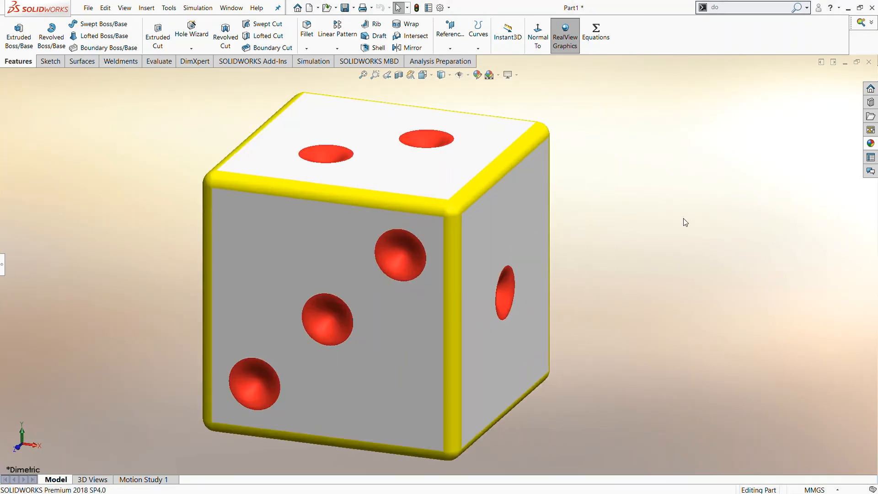
scroll(683, 218, "up", 1)
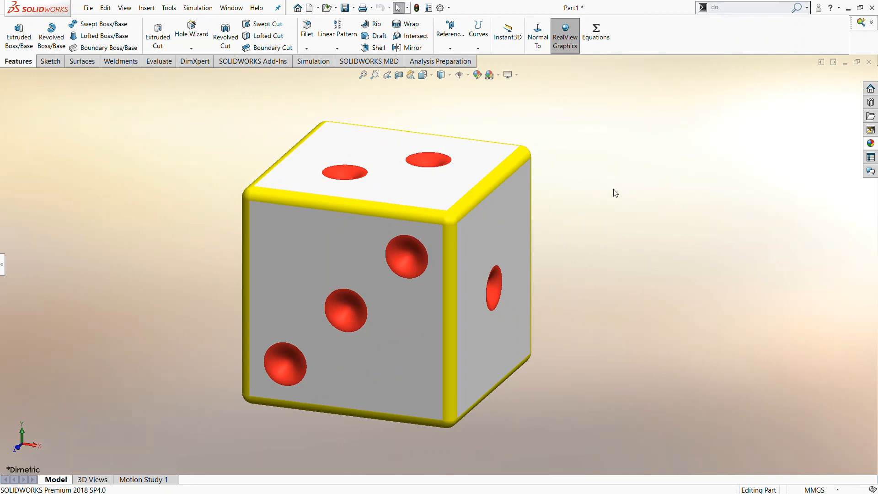